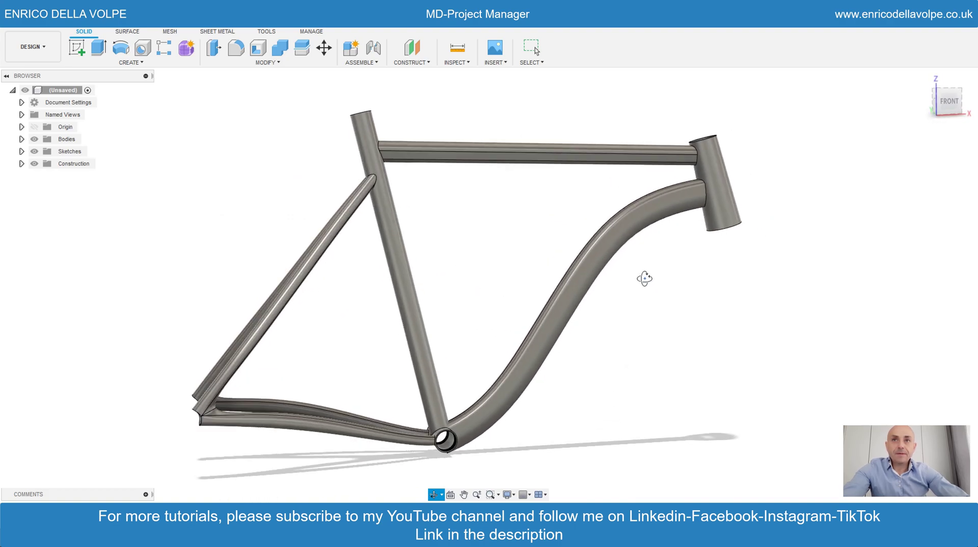
{"action": "scroll", "coordinate": [427, 431], "scroll_direction": "up", "scroll_amount": 3}
{"action": "left_click_drag", "start_coordinate": [428, 430], "coordinate": [444, 415]}
{"action": "scroll", "coordinate": [317, 392], "scroll_direction": "down", "scroll_amount": 4}
{"action": "scroll", "coordinate": [551, 339], "scroll_direction": "down", "scroll_amount": 3}
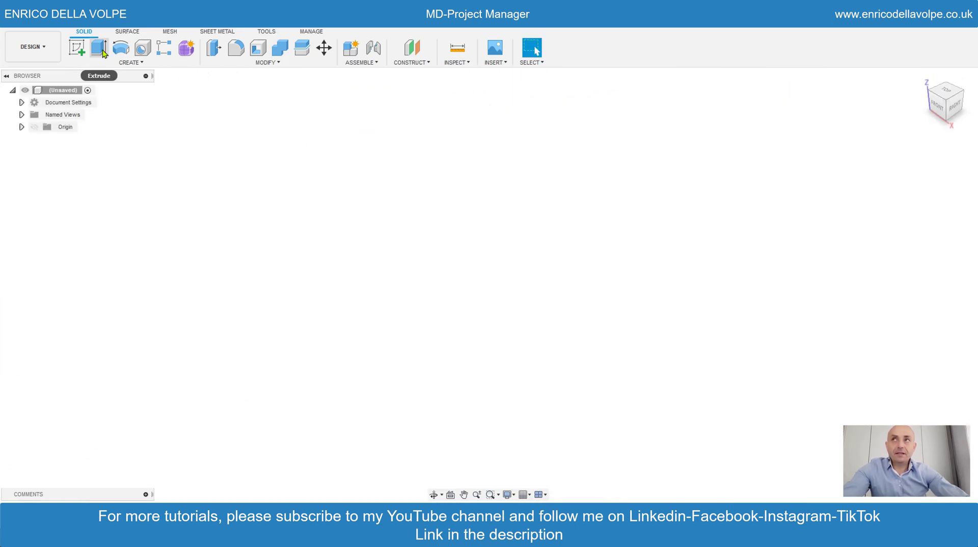
Step: Start a sketch on the front plane and draw a 500 mm horizontal construction line leftward from the origin
{"action": "left_click", "coordinate": [77, 48]}
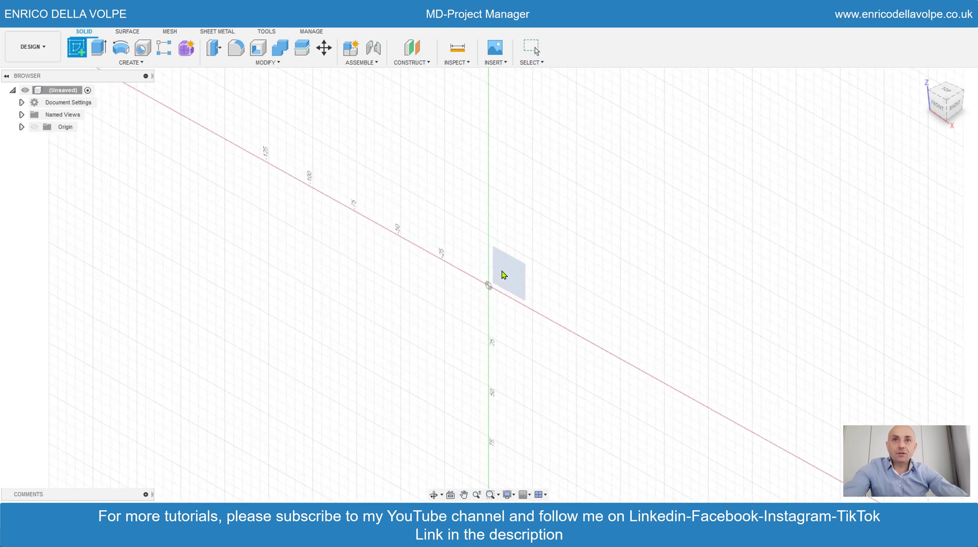
{"action": "left_click", "coordinate": [502, 274]}
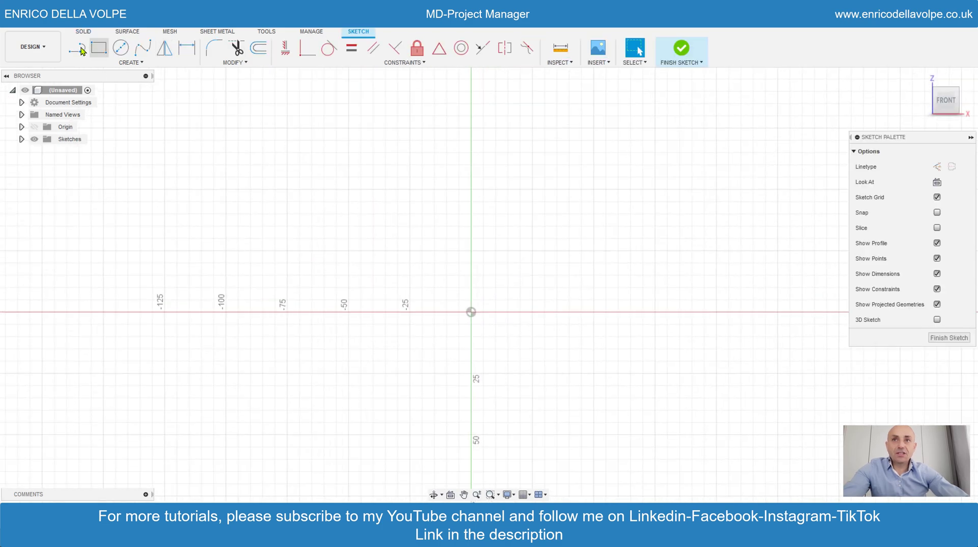
{"action": "left_click", "coordinate": [470, 312]}
{"action": "type", "text": "500"}
{"action": "key", "text": "Return"}
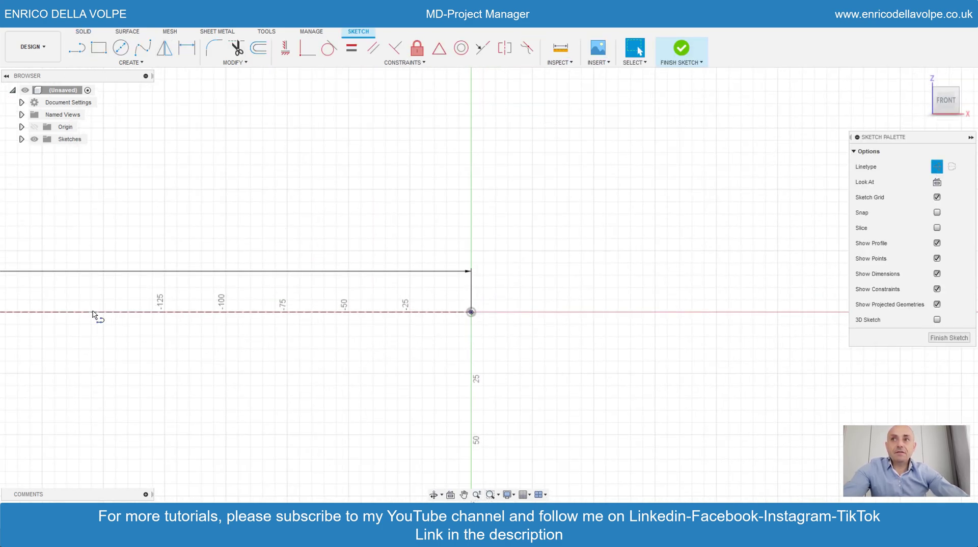
{"action": "scroll", "coordinate": [94, 316], "scroll_direction": "down", "scroll_amount": 3}
{"action": "scroll", "coordinate": [71, 257], "scroll_direction": "up", "scroll_amount": 1}
{"action": "scroll", "coordinate": [48, 244], "scroll_direction": "down", "scroll_amount": 3}
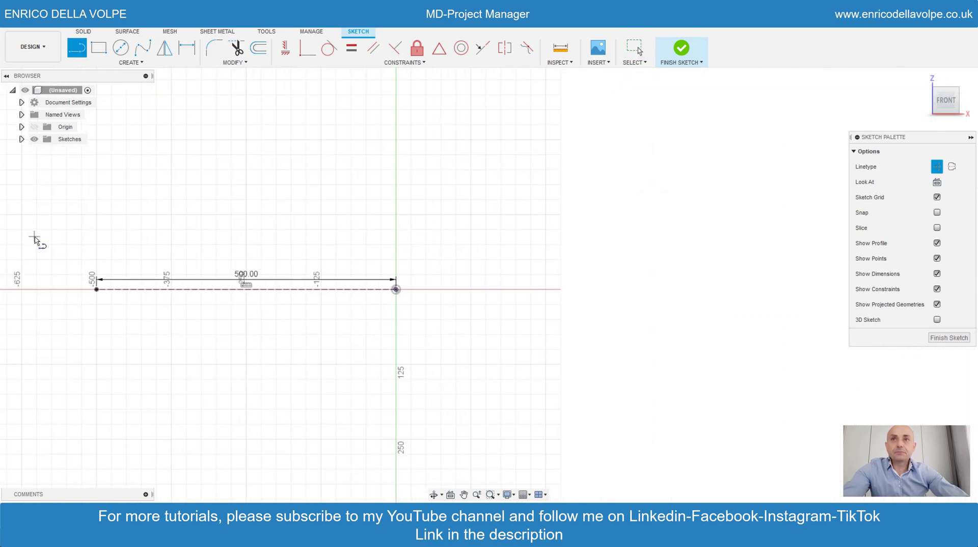
Step: Draw a longer horizontal construction line above the 500 mm line and dimension the gap between them as 65 mm
{"action": "left_click", "coordinate": [40, 245]}
{"action": "left_click", "coordinate": [806, 246]}
{"action": "key", "text": "Escape"}
{"action": "left_click", "coordinate": [260, 246]}
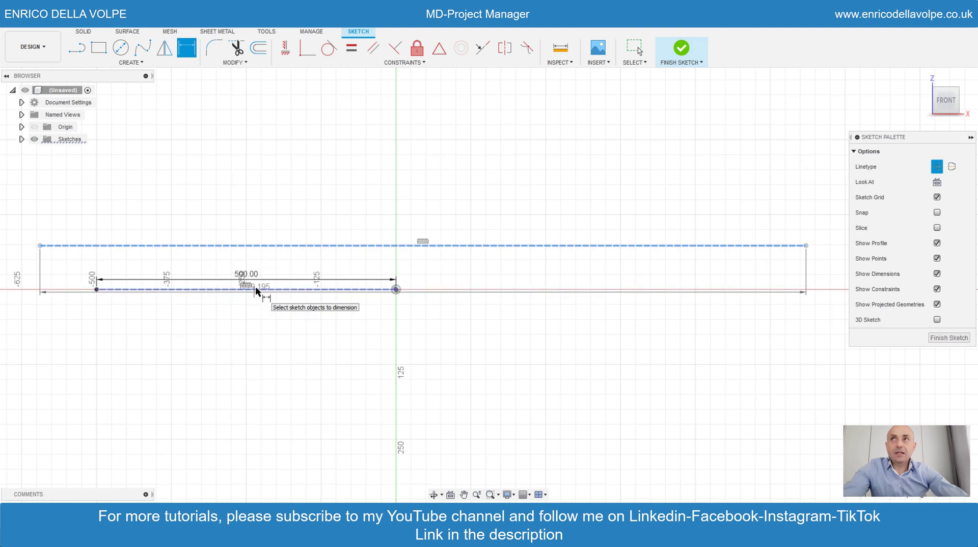
{"action": "left_click", "coordinate": [255, 288]}
{"action": "left_click", "coordinate": [257, 269]}
{"action": "type", "text": "65"}
{"action": "key", "text": "Return"}
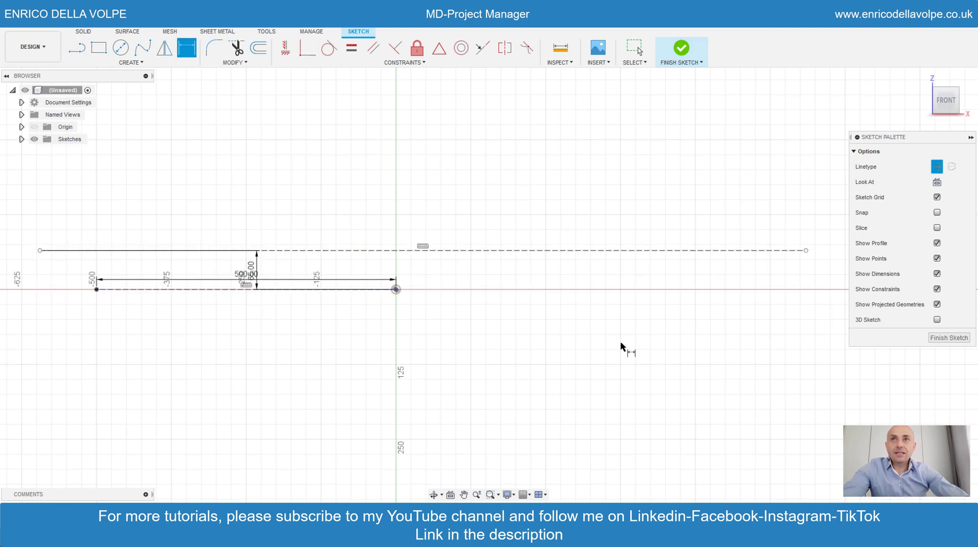
Step: Draw a solid 555 mm line from the origin slanting up and to the left for the seat tube
{"action": "key", "text": "l"}
{"action": "left_click", "coordinate": [936, 167]}
{"action": "left_click", "coordinate": [395, 290]}
{"action": "type", "text": "555"}
{"action": "key", "text": "Return"}
{"action": "key", "text": "Escape"}
{"action": "scroll", "coordinate": [465, 451], "scroll_direction": "down", "scroll_amount": 3}
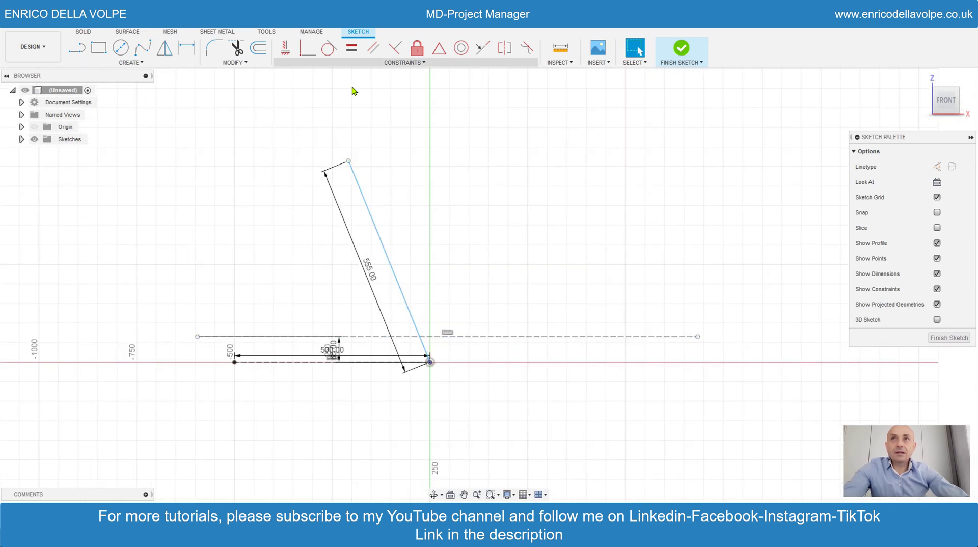
Step: Draw a 600 mm horizontal line rightward from a point near the seat tube line's upper end
{"action": "key", "text": "l"}
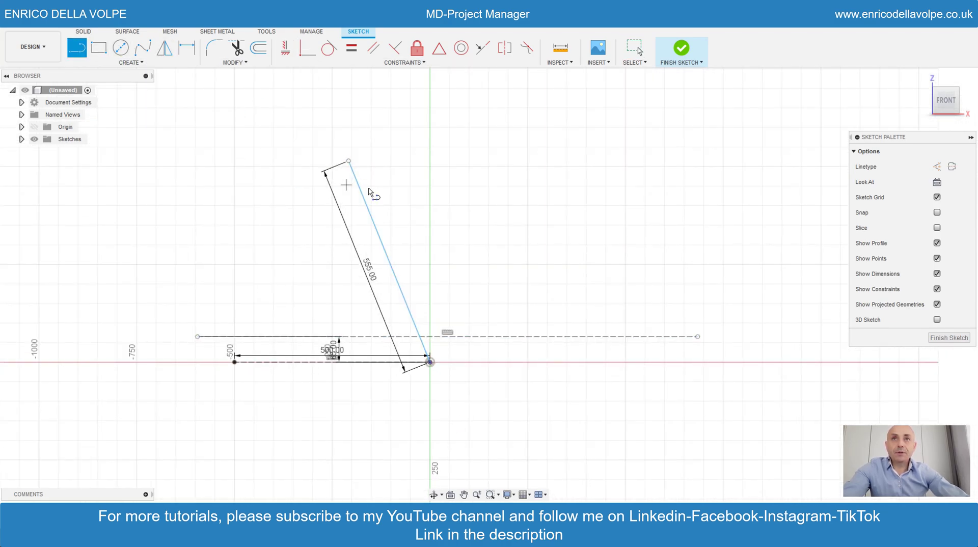
{"action": "left_click", "coordinate": [355, 179]}
{"action": "type", "text": "600"}
{"action": "key", "text": "Return"}
{"action": "key", "text": "Escape"}
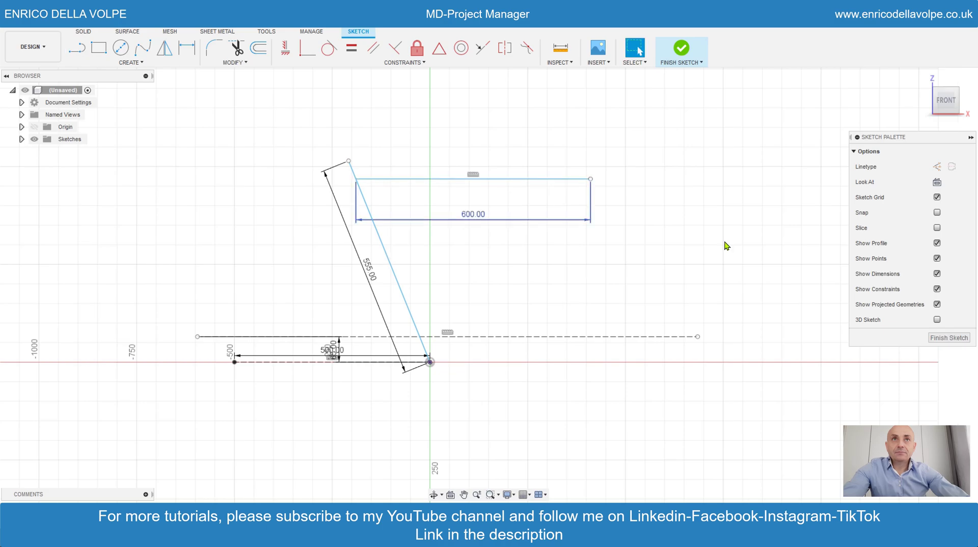
Step: Draw a 140 mm line from the right end of the top tube line, sloping down and to the right
{"action": "key", "text": "l"}
{"action": "left_click", "coordinate": [590, 179]}
{"action": "type", "text": "140"}
{"action": "key", "text": "Return"}
{"action": "key", "text": "Escape"}
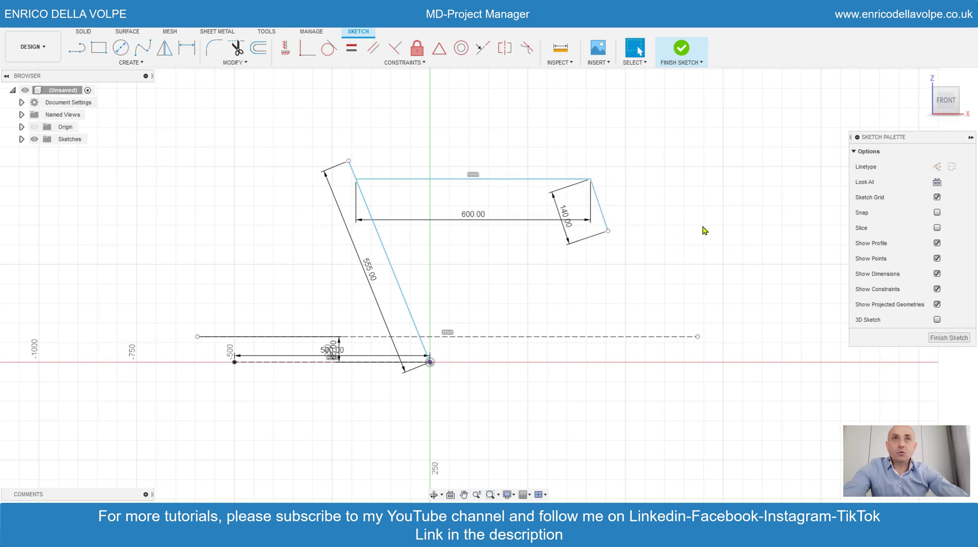
Step: Extend the head tube with a construction line down to the long horizontal line and a short solid line above the top tube
{"action": "left_click", "coordinate": [70, 52]}
{"action": "left_click", "coordinate": [608, 232]}
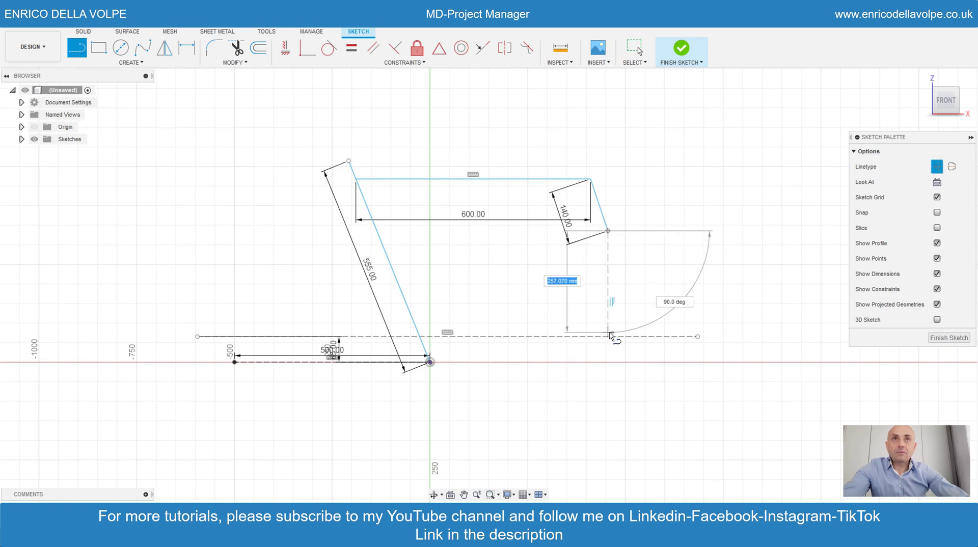
{"action": "left_click", "coordinate": [666, 337]}
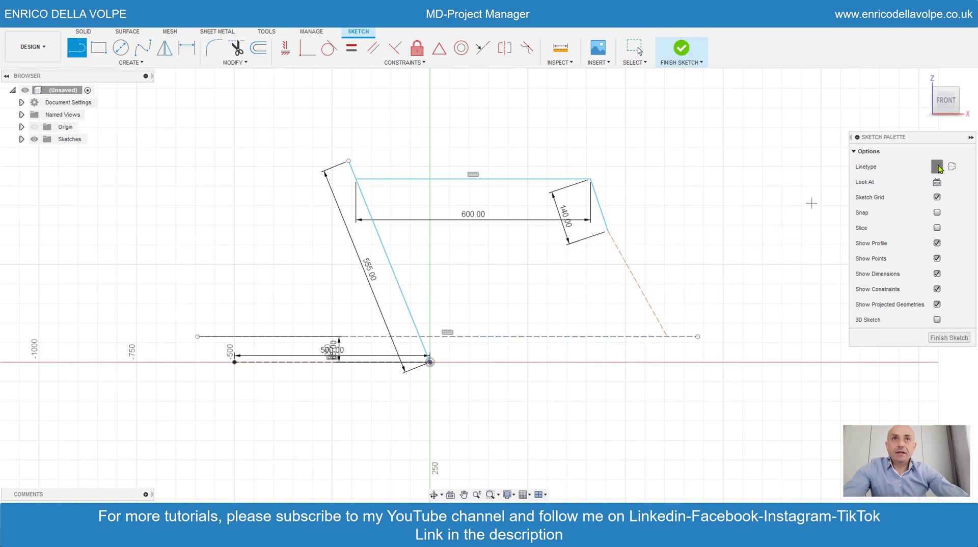
{"action": "left_click", "coordinate": [590, 179]}
{"action": "left_click", "coordinate": [575, 163]}
{"action": "key", "text": "Escape"}
{"action": "scroll", "coordinate": [672, 180], "scroll_direction": "up", "scroll_amount": 2}
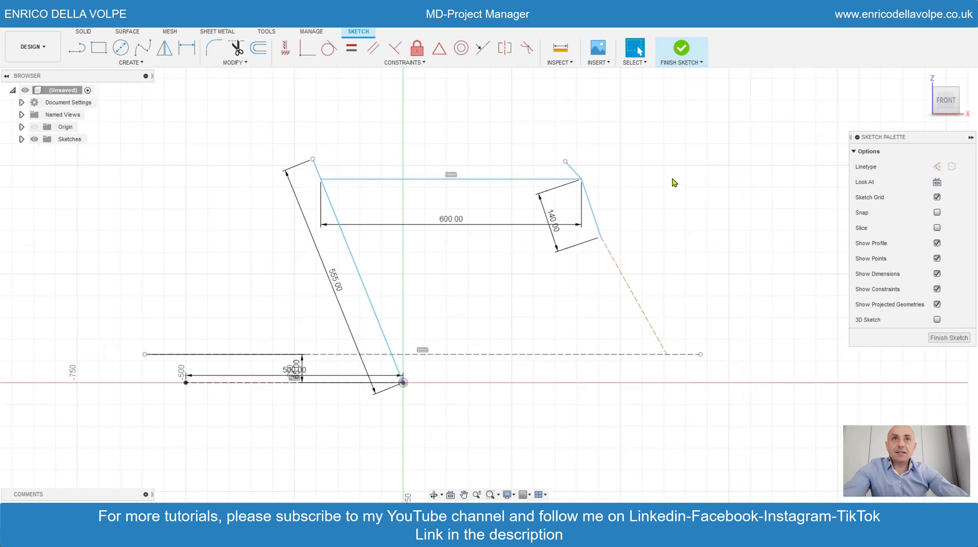
Step: Dimension the distance from the seat tube line's upper end to the top tube line as 20 mm
{"action": "left_click", "coordinate": [190, 48]}
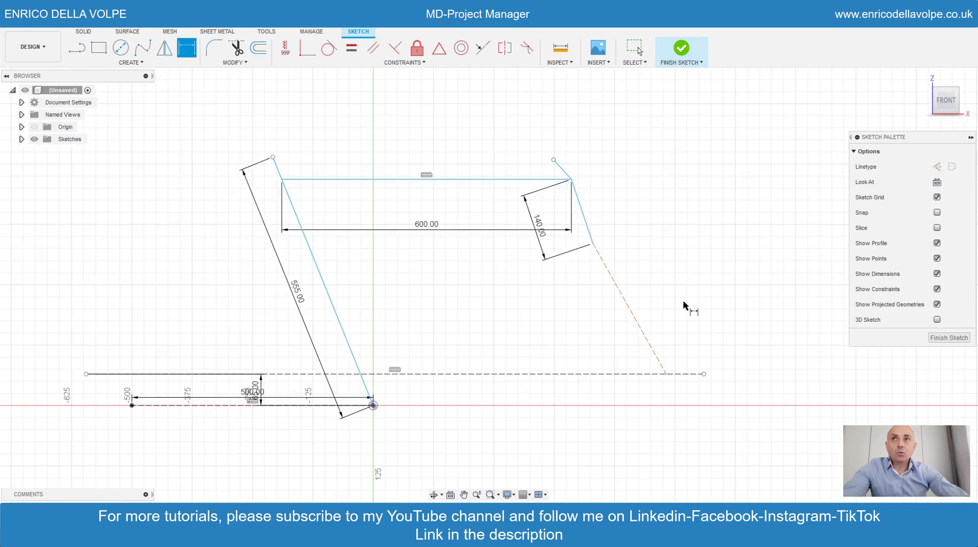
{"action": "left_click", "coordinate": [276, 168]}
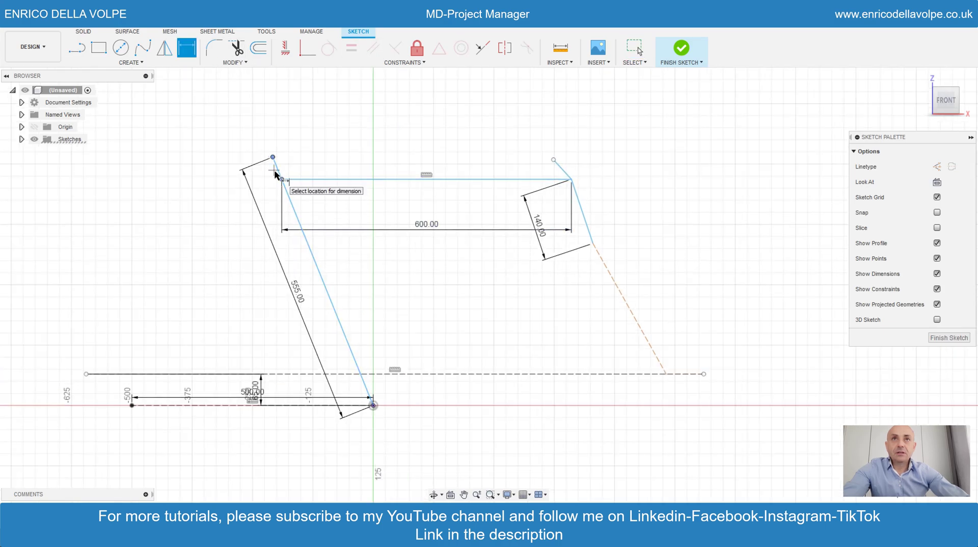
{"action": "left_click", "coordinate": [275, 176]}
{"action": "type", "text": "20"}
{"action": "key", "text": "Return"}
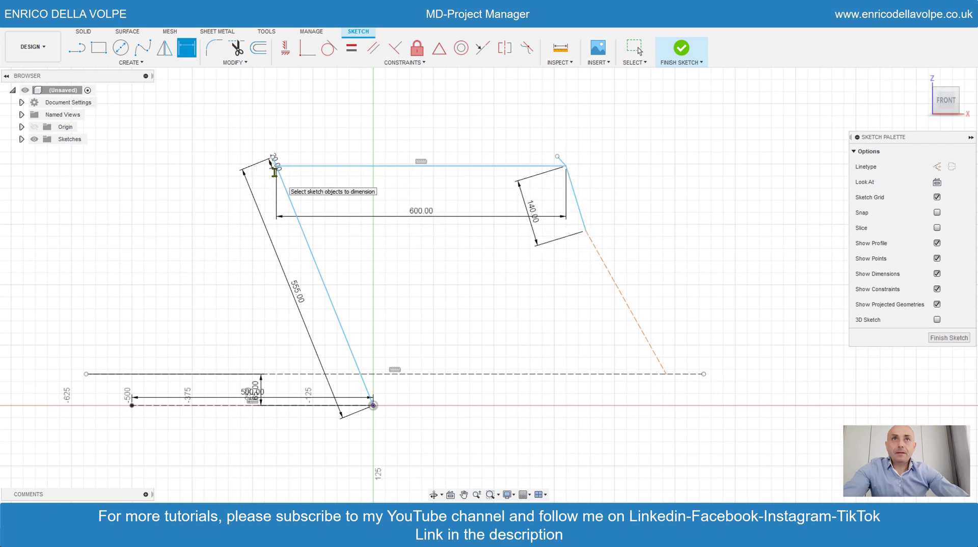
Step: Make the short upper extension and the lower construction line parallel to the 140 mm head tube line
{"action": "left_click", "coordinate": [369, 50]}
{"action": "left_click", "coordinate": [574, 192]}
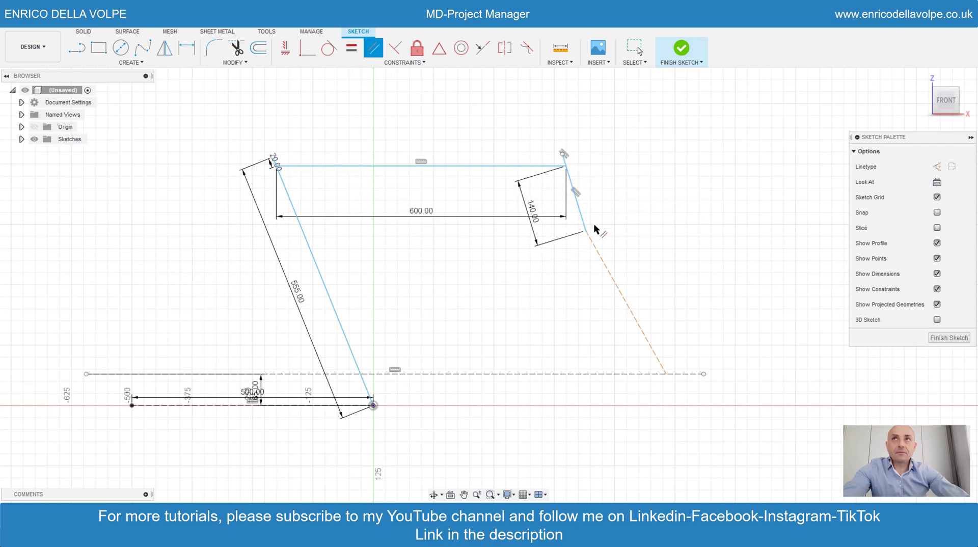
{"action": "left_click", "coordinate": [617, 285]}
Step: Dimension the angle between the head tube's construction line and the long horizontal construction line as 74°
{"action": "key", "text": "d"}
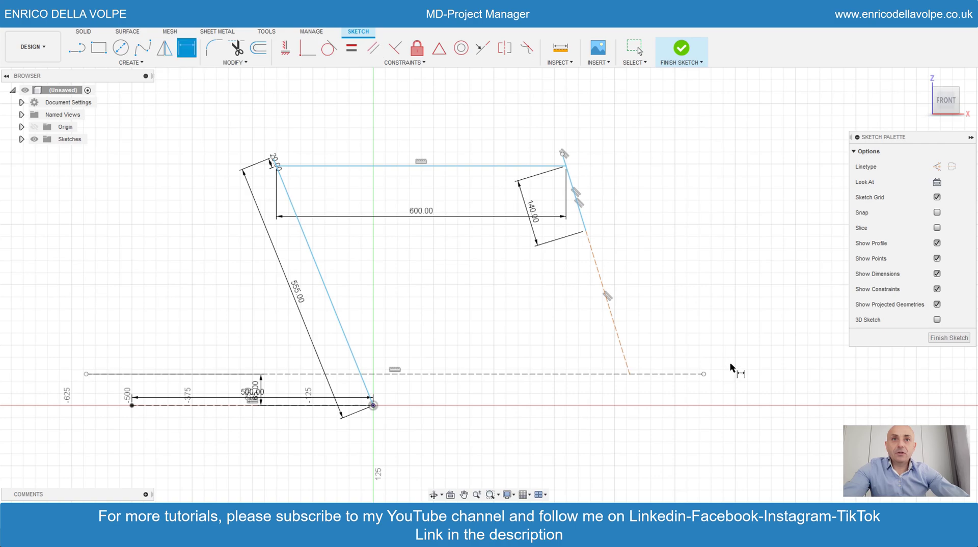
{"action": "left_click", "coordinate": [616, 333]}
{"action": "left_click", "coordinate": [601, 374]}
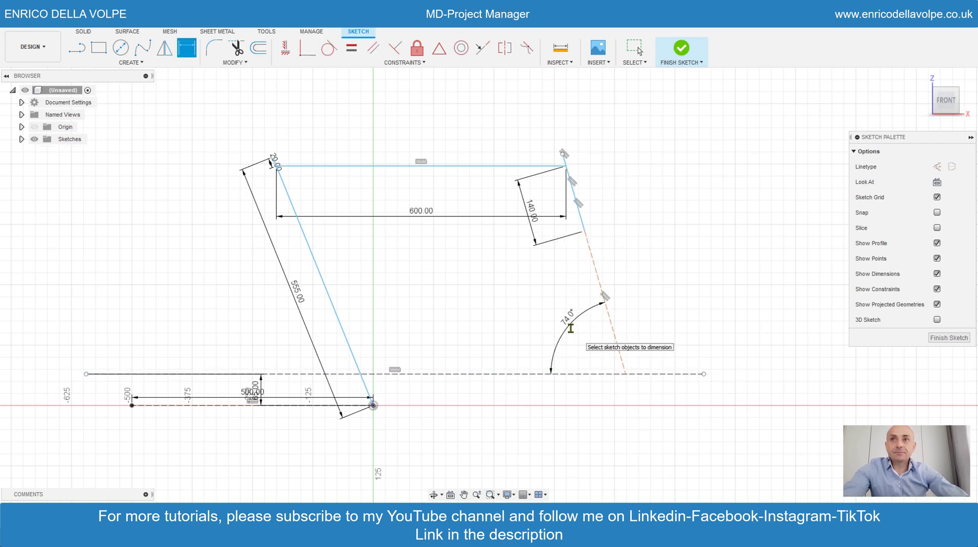
Step: Dimension the angle between the seat tube line and the 500 mm construction line as 73.5°
{"action": "left_click", "coordinate": [326, 309]}
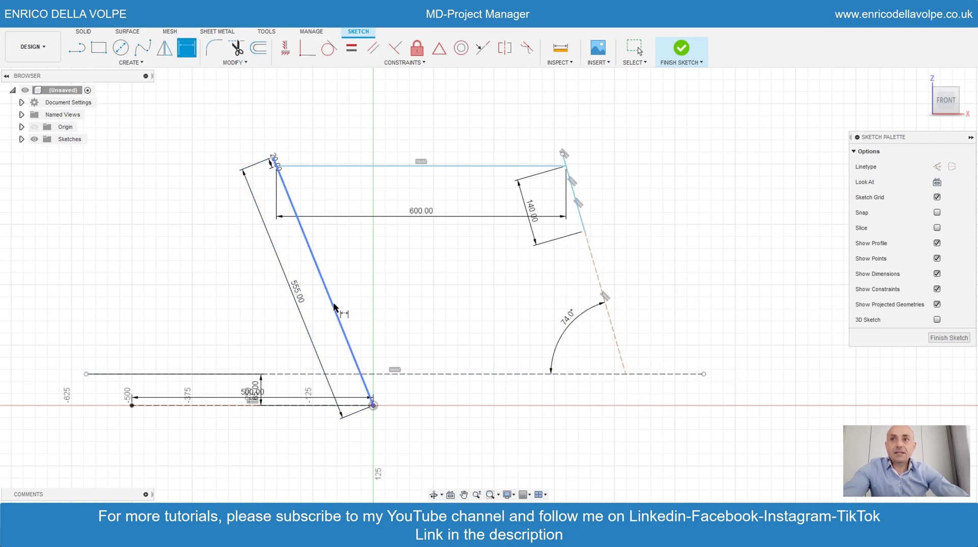
{"action": "left_click", "coordinate": [277, 405]}
{"action": "left_click", "coordinate": [275, 347]}
{"action": "type", "text": "73.5"}
{"action": "key", "text": "Return"}
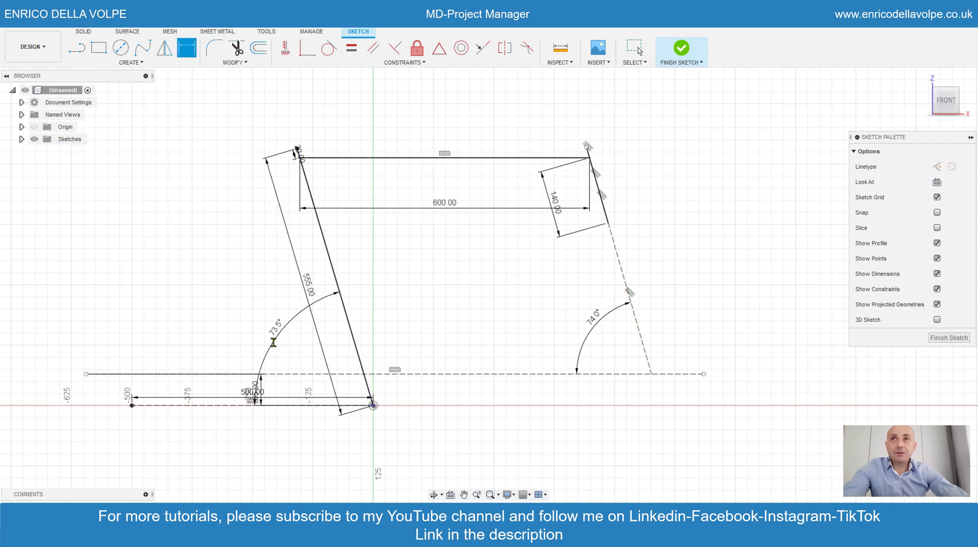
Step: Set the length of the short head tube extension above the top tube to 20 mm
{"action": "scroll", "coordinate": [556, 143], "scroll_direction": "up", "scroll_amount": 3}
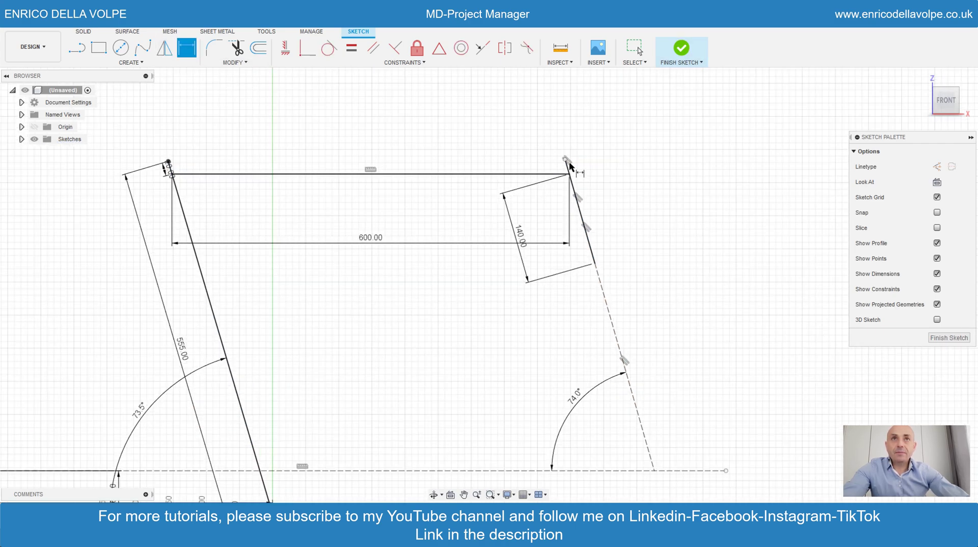
{"action": "scroll", "coordinate": [553, 167], "scroll_direction": "up", "scroll_amount": 3}
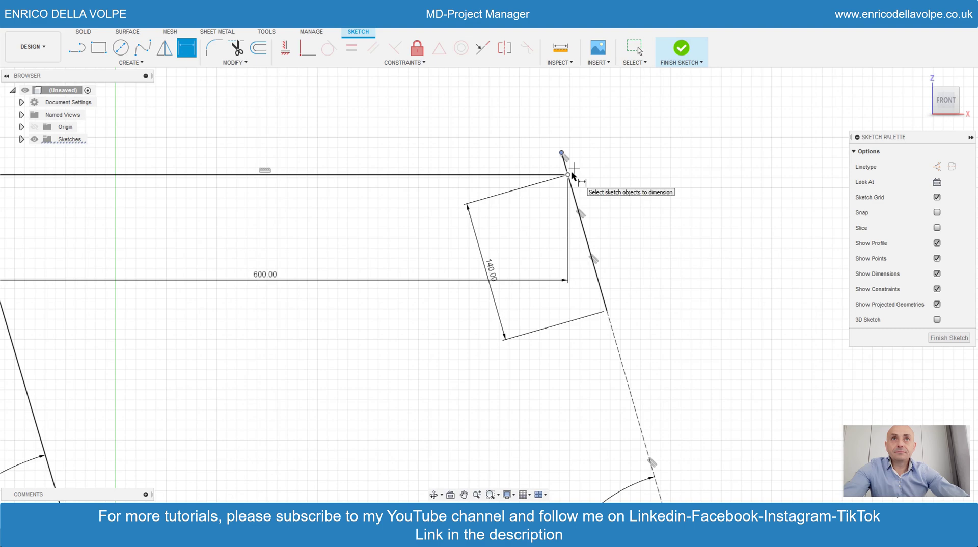
{"action": "left_click", "coordinate": [558, 163]}
{"action": "type", "text": "20"}
{"action": "key", "text": "Return"}
{"action": "scroll", "coordinate": [740, 188], "scroll_direction": "down", "scroll_amount": 4}
{"action": "scroll", "coordinate": [525, 149], "scroll_direction": "down", "scroll_amount": 1}
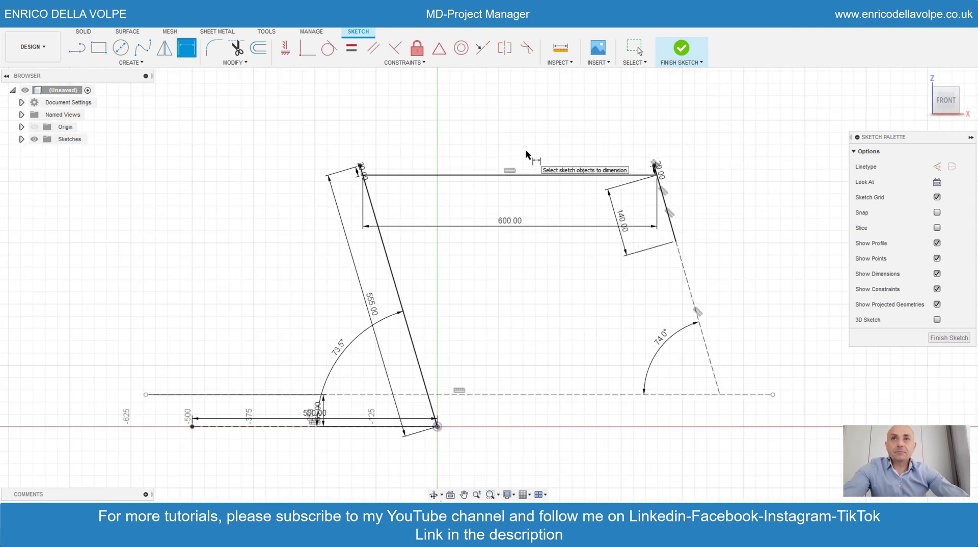
Step: Draw an S-shaped fit point spline from the origin up to the head tube line for the down tube
{"action": "scroll", "coordinate": [341, 134], "scroll_direction": "down", "scroll_amount": 2}
{"action": "scroll", "coordinate": [433, 294], "scroll_direction": "up", "scroll_amount": 2}
{"action": "left_click", "coordinate": [142, 49]}
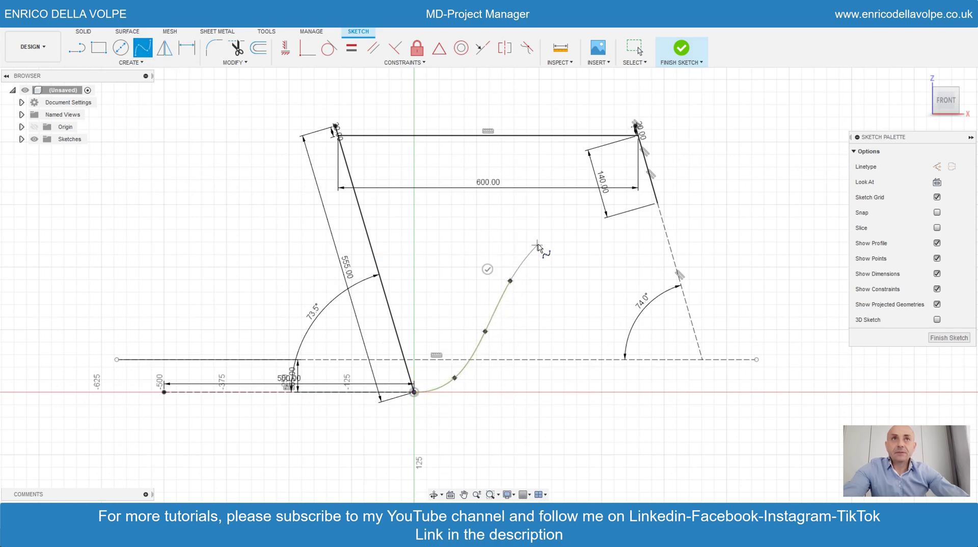
{"action": "left_click", "coordinate": [584, 199]}
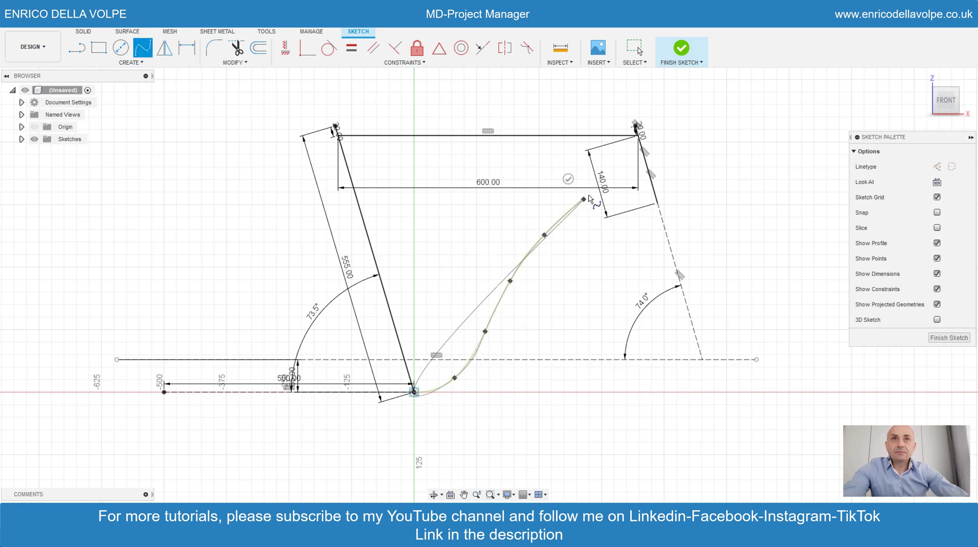
{"action": "double_click", "coordinate": [645, 171]}
{"action": "scroll", "coordinate": [699, 308], "scroll_direction": "down", "scroll_amount": 1}
{"action": "middle_click_drag", "start_coordinate": [699, 307], "coordinate": [611, 311]}
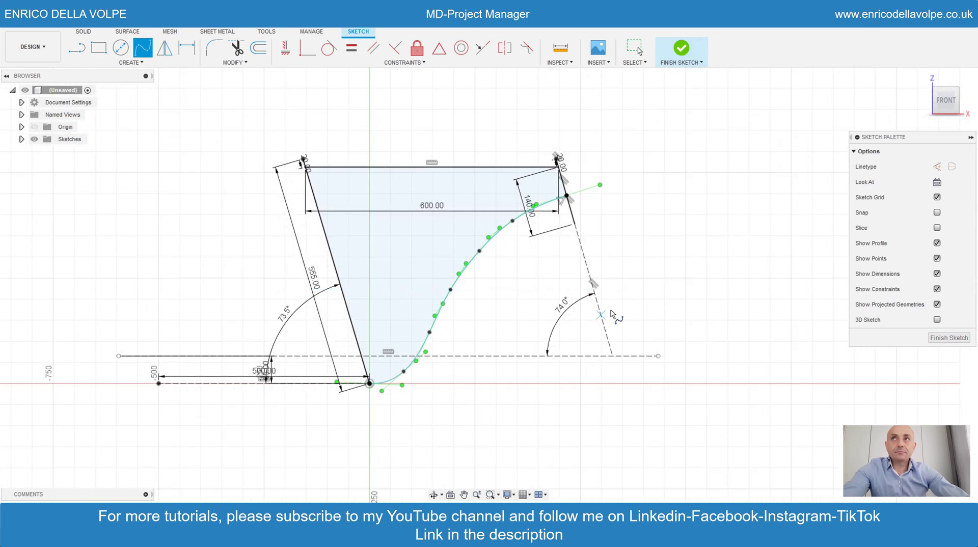
Step: Draw a 23.5 mm construction line perpendicular to the head tube from its upper end, pointing right
{"action": "scroll", "coordinate": [550, 153], "scroll_direction": "up", "scroll_amount": 3}
{"action": "left_click", "coordinate": [76, 48]}
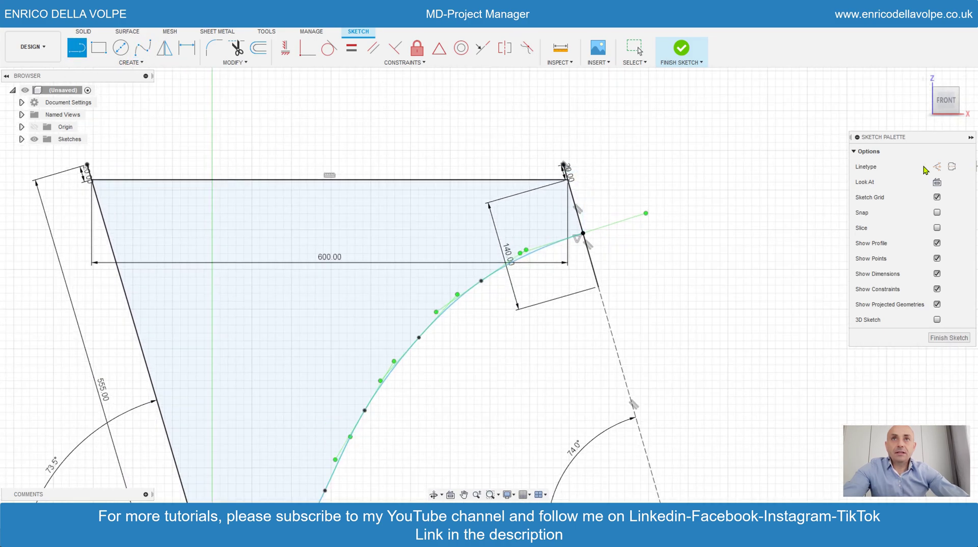
{"action": "left_click", "coordinate": [936, 166]}
{"action": "scroll", "coordinate": [662, 176], "scroll_direction": "up", "scroll_amount": 2}
{"action": "scroll", "coordinate": [654, 174], "scroll_direction": "up", "scroll_amount": 2}
{"action": "left_click", "coordinate": [451, 150]}
{"action": "key", "text": "Return"}
{"action": "key", "text": "Escape"}
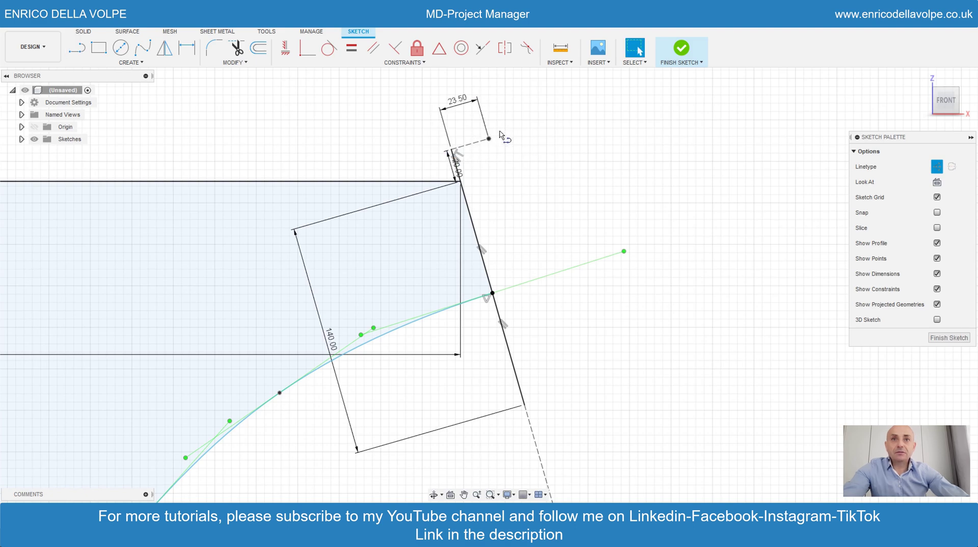
Step: Draw a 30 mm construction line perpendicular to the head tube from its lower end, pointing right
{"action": "left_click", "coordinate": [524, 406]}
{"action": "type", "text": "30"}
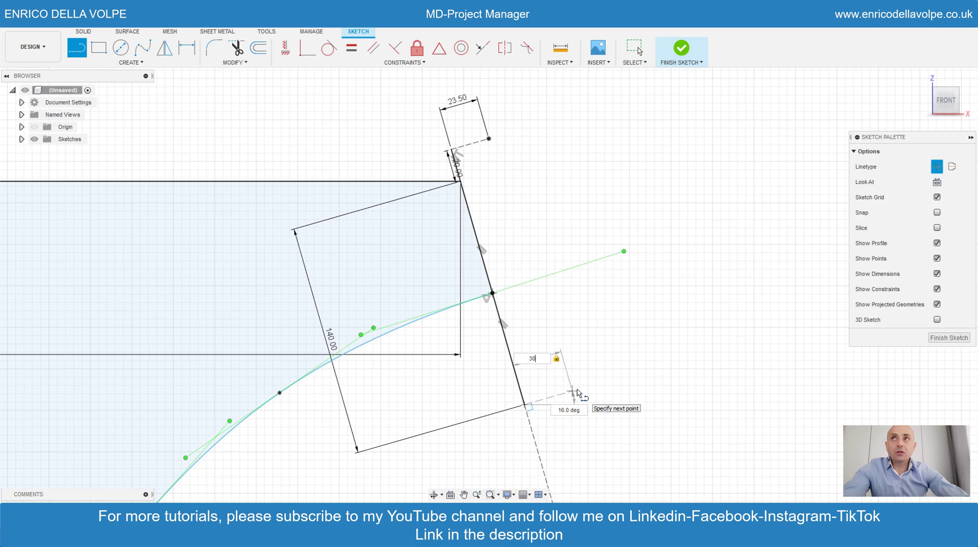
{"action": "key", "text": "Return"}
{"action": "key", "text": "Escape"}
Step: Draw a 1.2 mm wide 3-point rectangle between the outer ends of the 23.5 mm and 30 mm construction lines
{"action": "left_click", "coordinate": [131, 63]}
{"action": "mouse_move", "coordinate": [137, 85]}
{"action": "left_click", "coordinate": [192, 95]}
{"action": "left_click", "coordinate": [488, 139]}
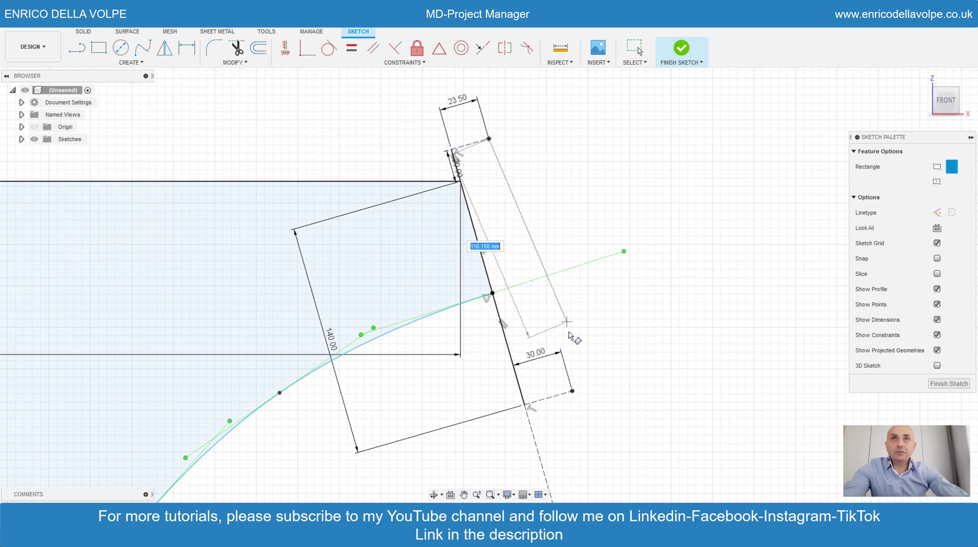
{"action": "left_click", "coordinate": [573, 391]}
{"action": "type", "text": "10"}
{"action": "key", "text": "Return"}
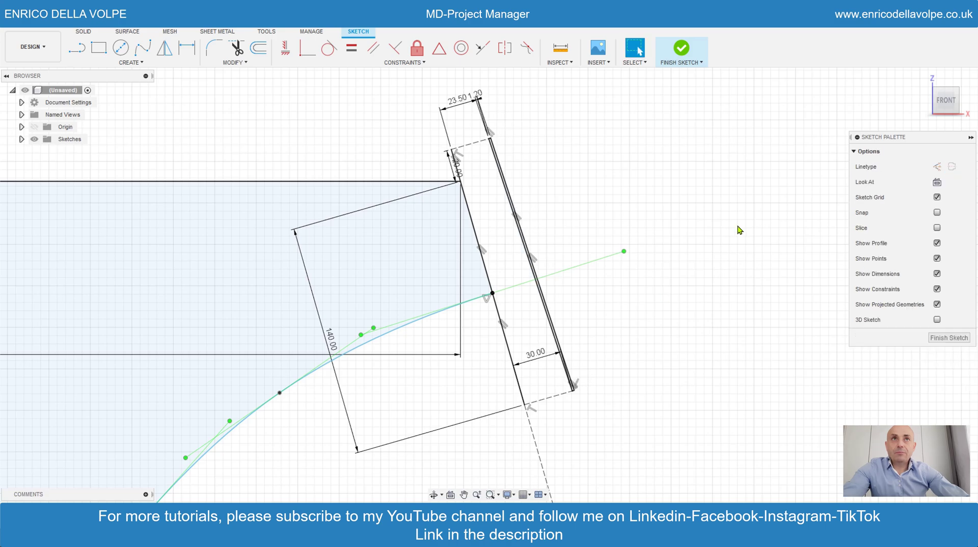
{"action": "scroll", "coordinate": [738, 227], "scroll_direction": "down", "scroll_amount": 5}
{"action": "scroll", "coordinate": [778, 166], "scroll_direction": "down", "scroll_amount": 3}
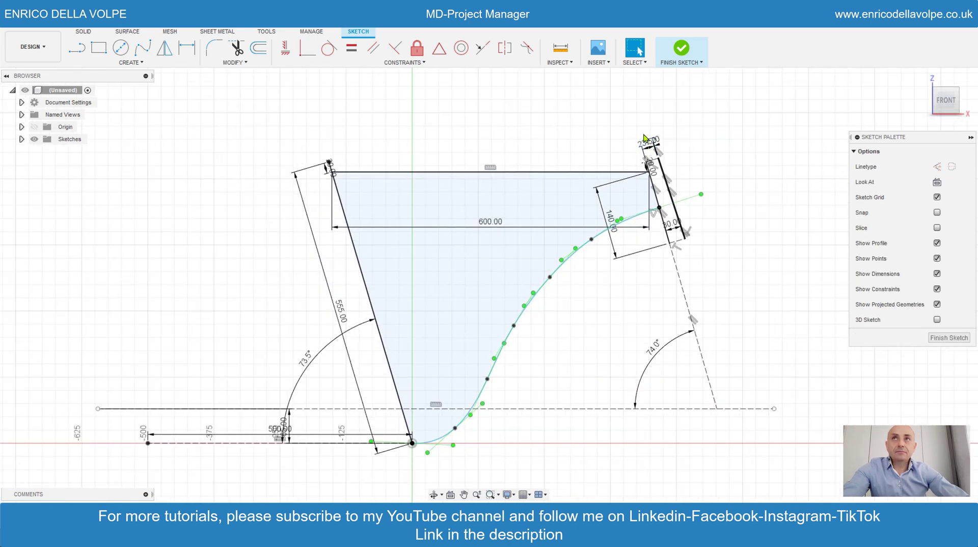
{"action": "scroll", "coordinate": [713, 181], "scroll_direction": "up", "scroll_amount": 5}
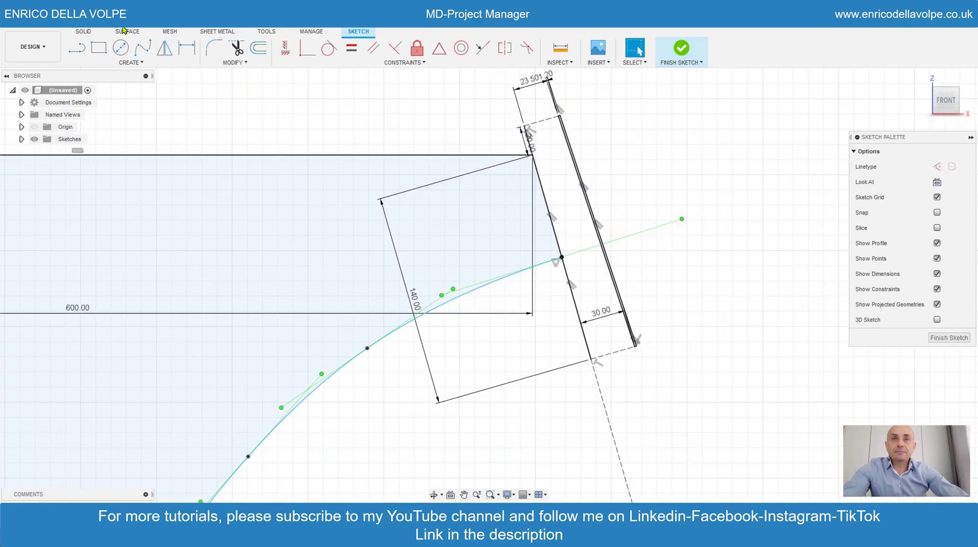
Step: Revolve the thin 1.2 mm rectangle around the head tube line into a new solid body
{"action": "left_click", "coordinate": [84, 31]}
{"action": "left_click", "coordinate": [120, 48]}
{"action": "scroll", "coordinate": [391, 308], "scroll_direction": "down", "scroll_amount": 4}
{"action": "scroll", "coordinate": [716, 172], "scroll_direction": "up", "scroll_amount": 4}
{"action": "left_click", "coordinate": [624, 245]}
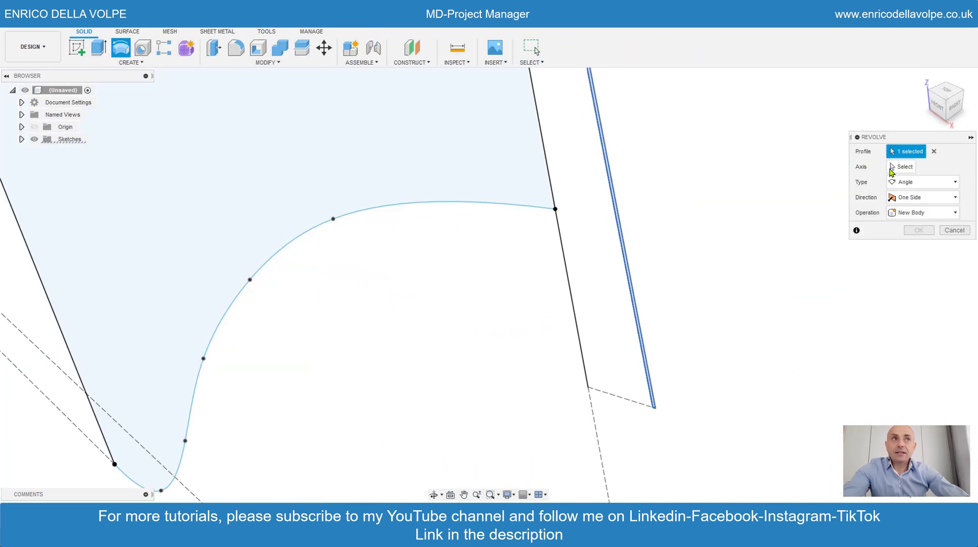
{"action": "left_click", "coordinate": [564, 259]}
{"action": "scroll", "coordinate": [551, 284], "scroll_direction": "down", "scroll_amount": 3}
{"action": "left_click", "coordinate": [920, 245]}
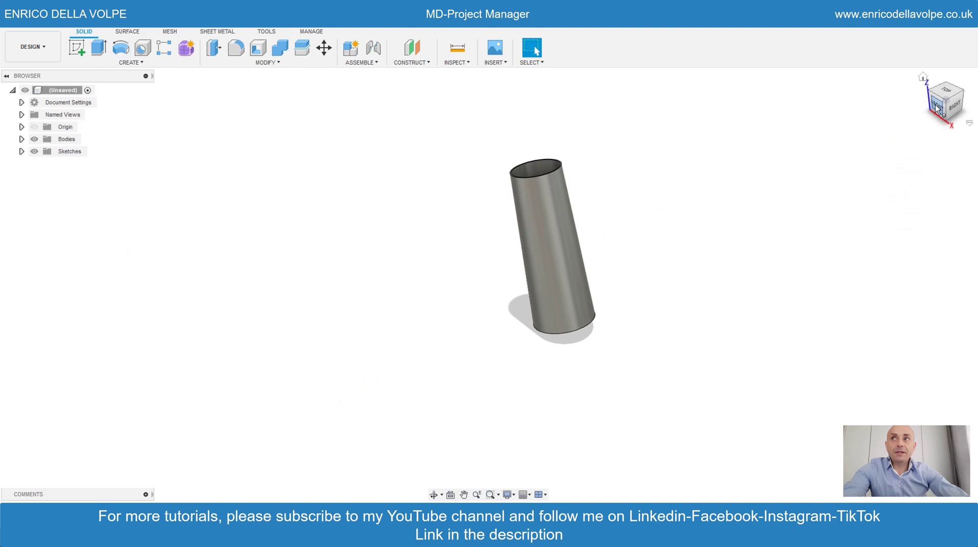
Step: Make the hidden frame sketch visible again and reopen it for editing
{"action": "left_click", "coordinate": [22, 151]}
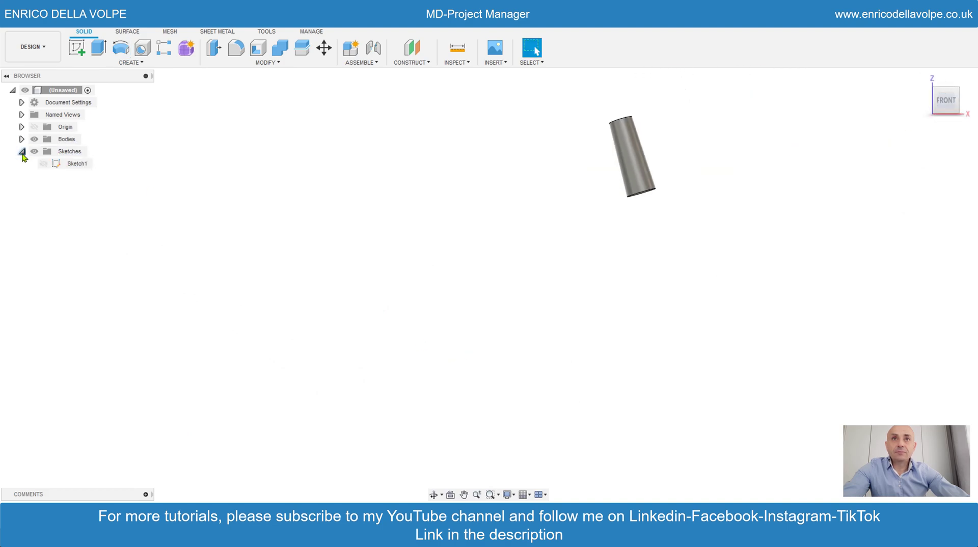
{"action": "left_click", "coordinate": [43, 164]}
{"action": "scroll", "coordinate": [670, 407], "scroll_direction": "down", "scroll_amount": 1}
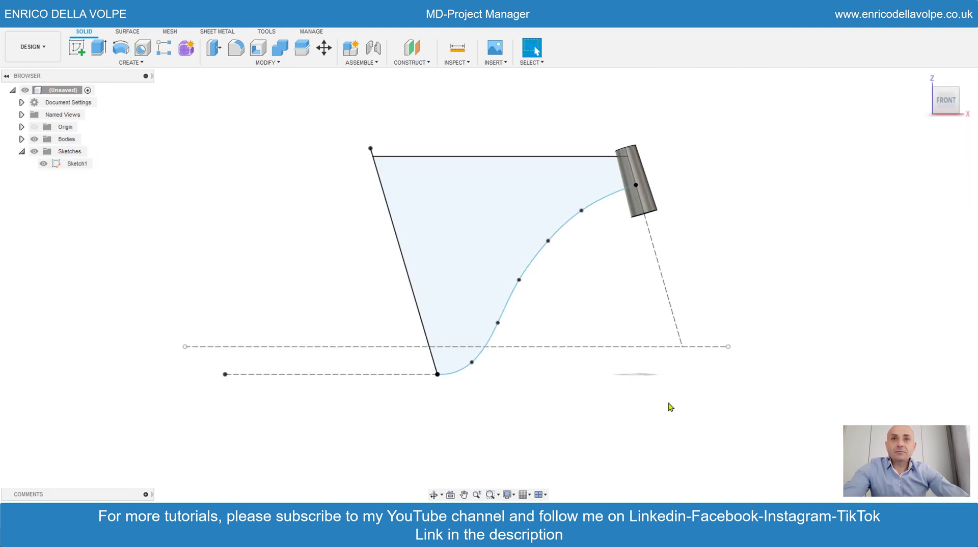
{"action": "middle_click_drag", "start_coordinate": [434, 485], "coordinate": [504, 407], "text": "shift"}
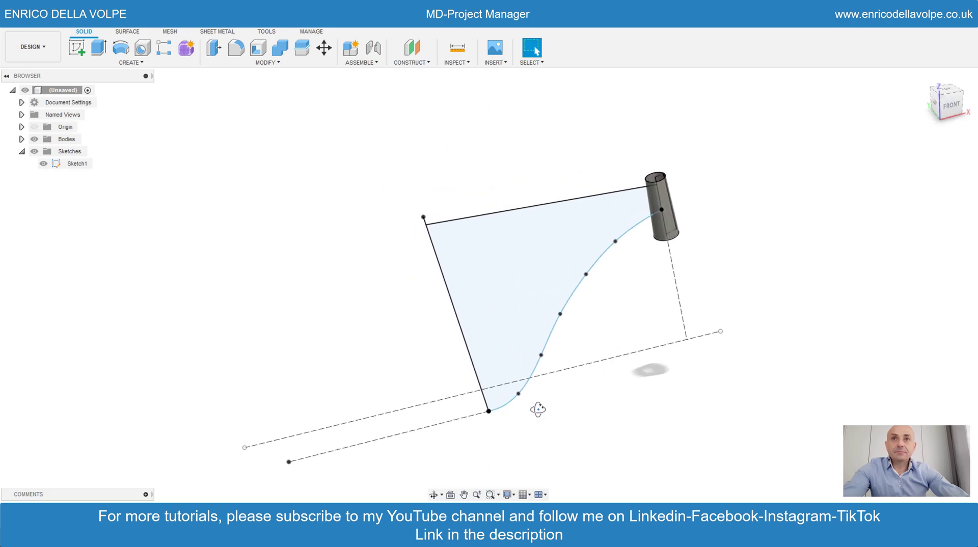
{"action": "right_click", "coordinate": [75, 509]}
{"action": "left_click", "coordinate": [104, 447]}
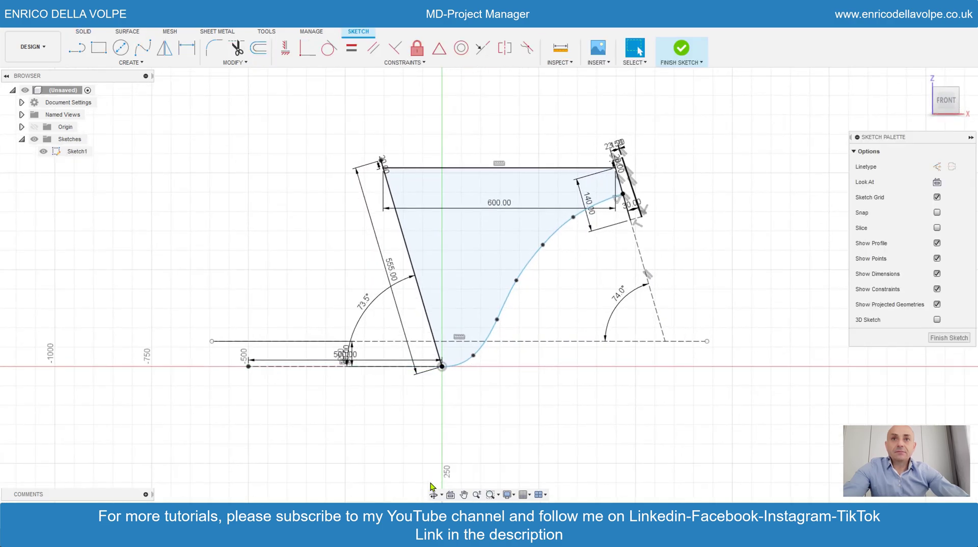
Step: With 3D Sketch enabled, draw a 34 mm line from the origin, perpendicular to the front plane and pointing toward the viewer
{"action": "left_click", "coordinate": [434, 494]}
{"action": "mouse_move", "coordinate": [520, 327]}
{"action": "left_mouse_down"}
{"action": "mouse_move", "coordinate": [528, 320]}
{"action": "mouse_move", "coordinate": [508, 173]}
{"action": "left_mouse_up"}
{"action": "scroll", "coordinate": [509, 172], "scroll_direction": "down", "scroll_amount": 2}
{"action": "scroll", "coordinate": [491, 343], "scroll_direction": "up", "scroll_amount": 6}
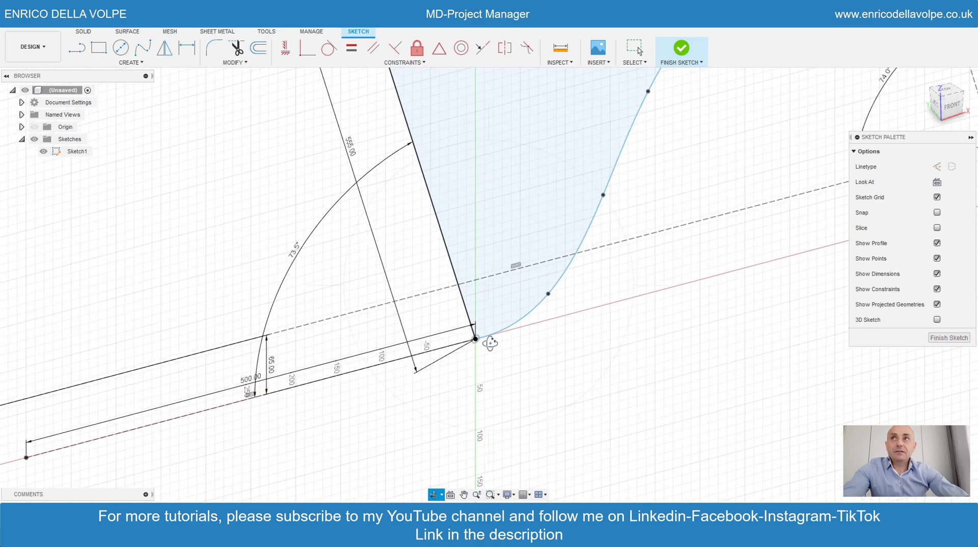
{"action": "key", "text": "l"}
{"action": "left_click", "coordinate": [475, 338]}
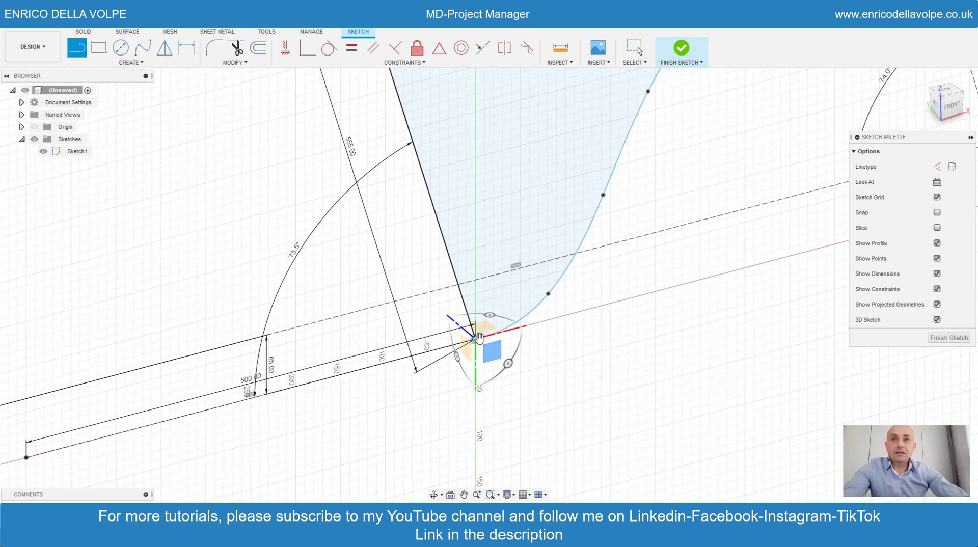
{"action": "type", "text": "34"}
{"action": "key", "text": "Return"}
{"action": "key", "text": "Escape"}
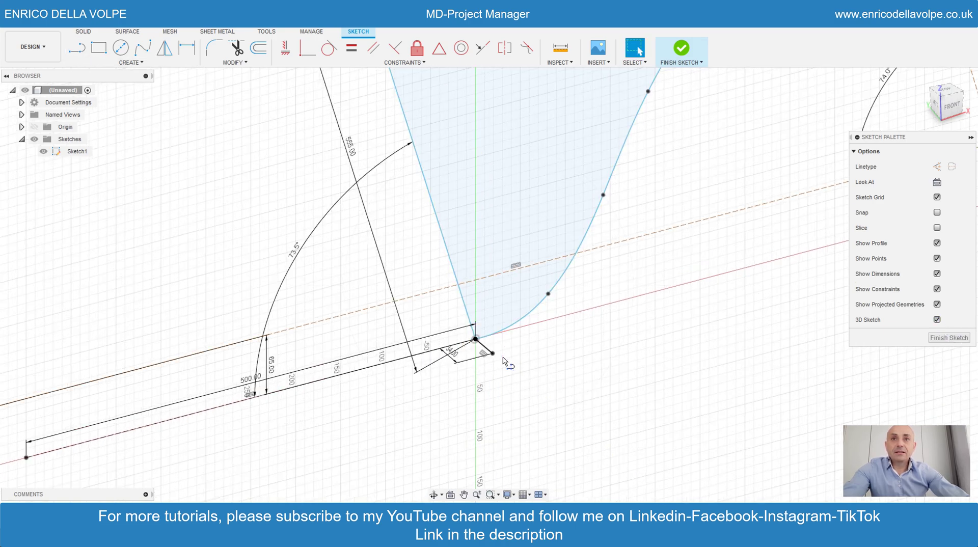
Step: Draw a second 34 mm line from the origin in the opposite direction, behind the front plane
{"action": "key", "text": "l"}
{"action": "left_click", "coordinate": [475, 339]}
{"action": "left_click", "coordinate": [475, 339]}
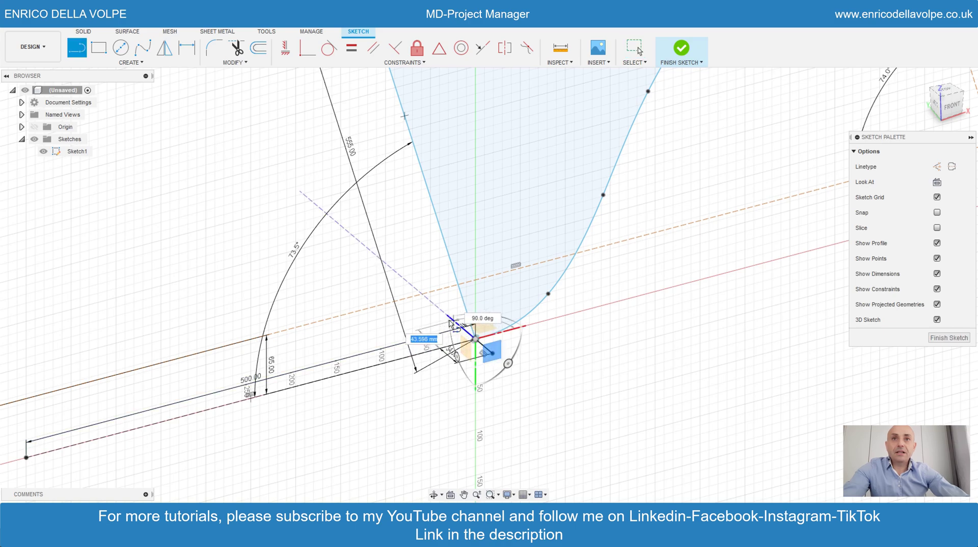
{"action": "type", "text": "34"}
{"action": "key", "text": "Return"}
{"action": "key", "text": "Escape"}
{"action": "scroll", "coordinate": [587, 327], "scroll_direction": "down", "scroll_amount": 2}
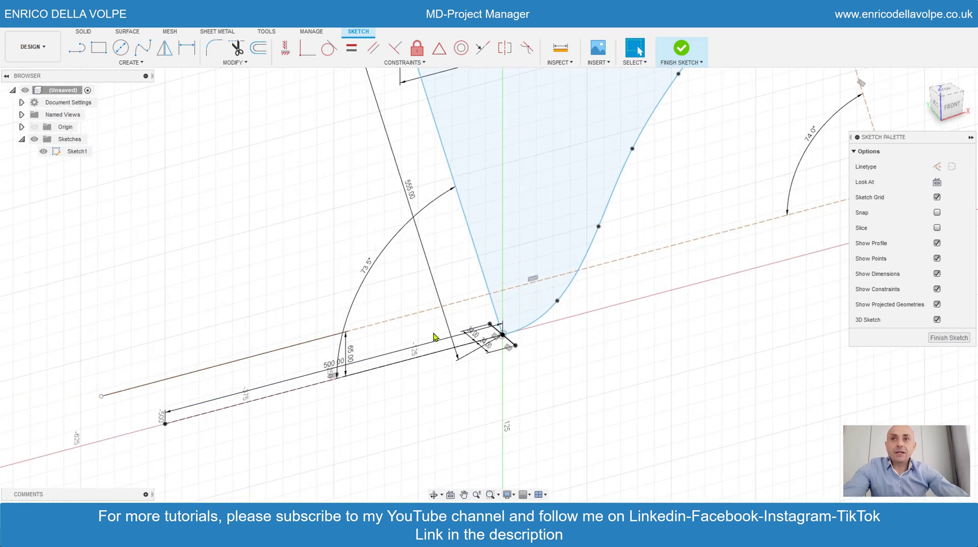
Step: Draw a 65 mm line from the upper horizontal construction line, perpendicular to the front plane and pointing toward the viewer
{"action": "key", "text": "l"}
{"action": "left_click", "coordinate": [502, 334]}
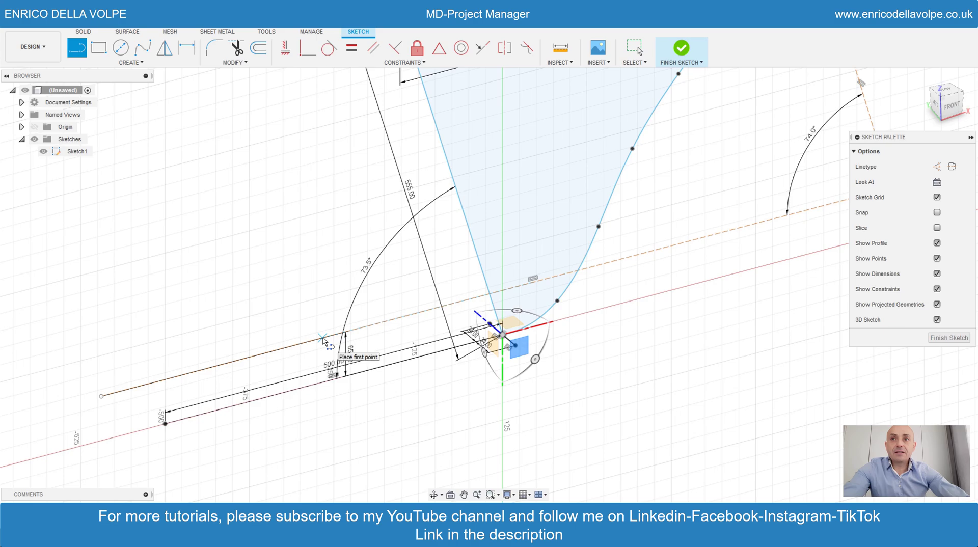
{"action": "left_click", "coordinate": [322, 339]}
{"action": "type", "text": "65"}
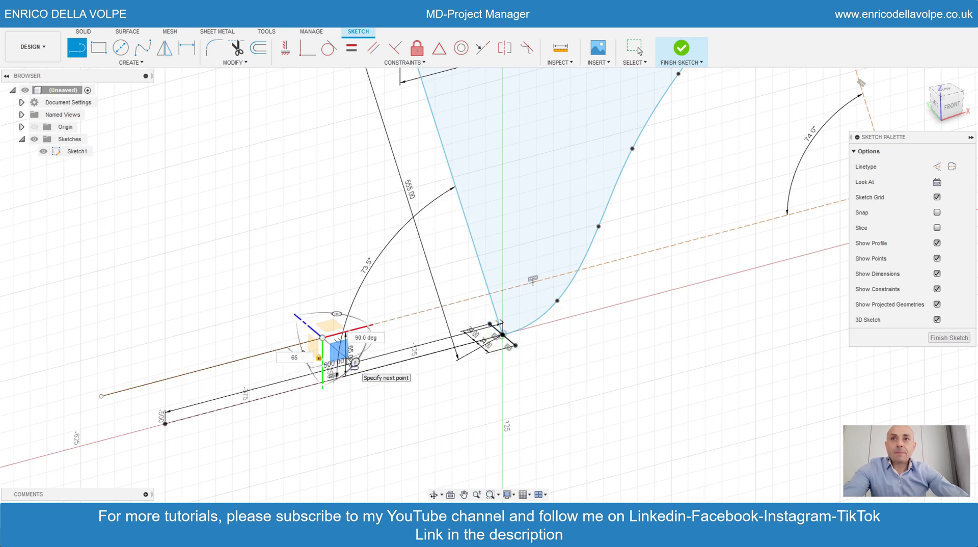
{"action": "key", "text": "Return"}
{"action": "key", "text": "Escape"}
{"action": "scroll", "coordinate": [392, 362], "scroll_direction": "up", "scroll_amount": 3}
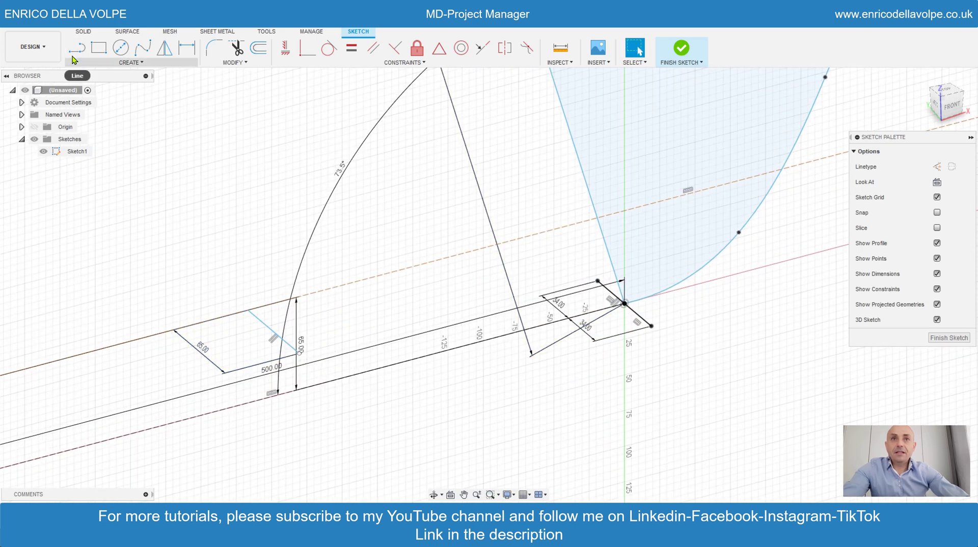
Step: Dimension the distance from the origin to the start point of the 65 mm line as 409 mm
{"action": "left_click", "coordinate": [187, 47]}
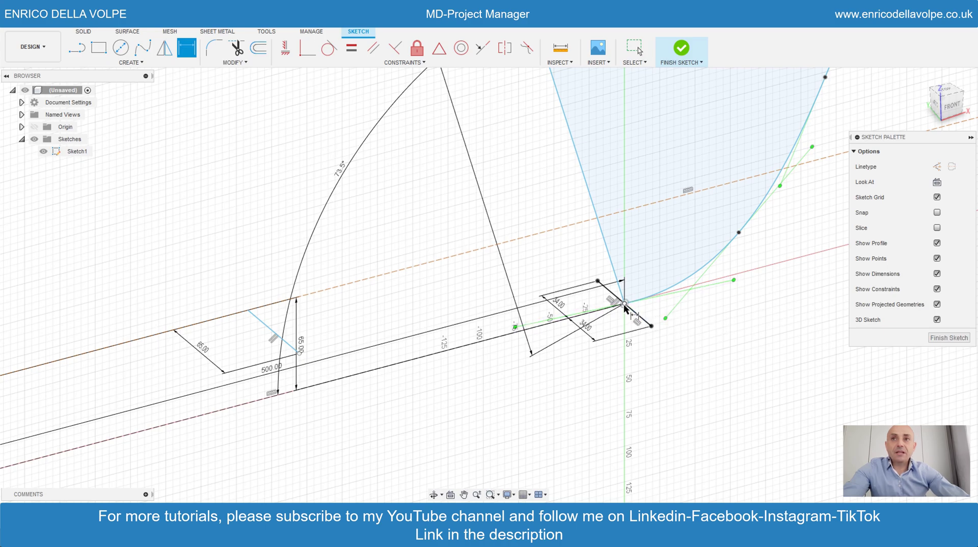
{"action": "left_click", "coordinate": [249, 308]}
{"action": "left_click", "coordinate": [325, 308]}
{"action": "type", "text": "409"}
{"action": "key", "text": "Return"}
Step: Draw a chainstay line from the outer end of the 65 mm line to a point on the front 34 mm line
{"action": "key", "text": "l"}
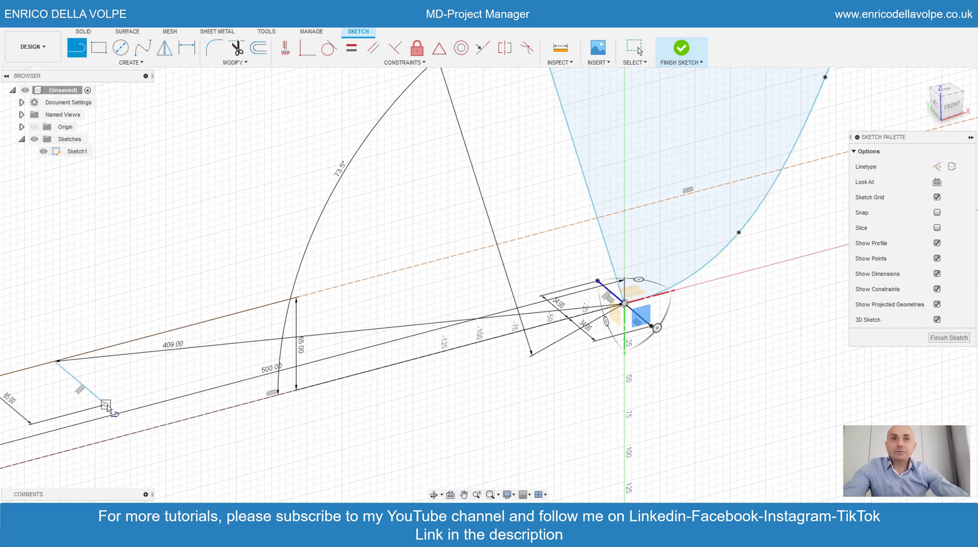
{"action": "left_click", "coordinate": [107, 406]}
{"action": "left_click", "coordinate": [642, 318]}
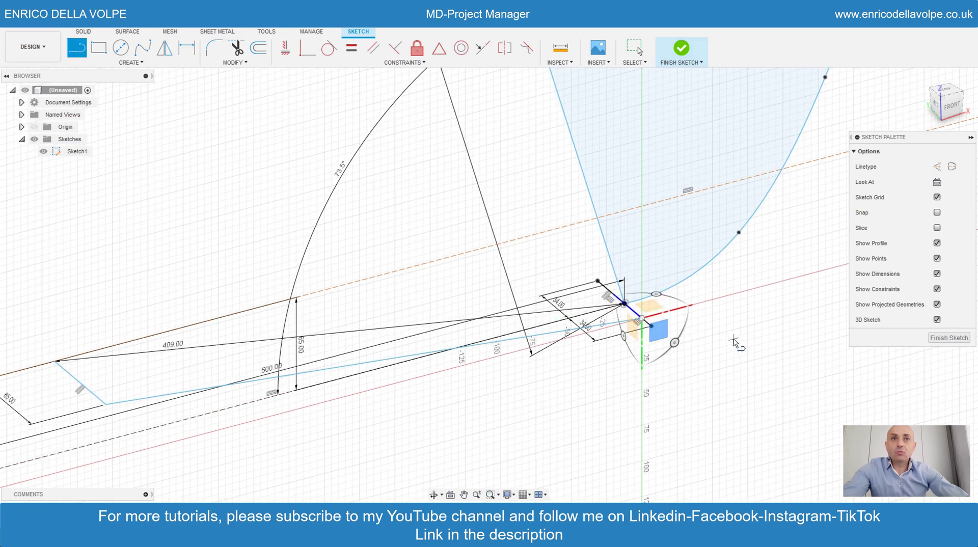
Step: Dimension the chainstay line's front endpoint 12 mm from the outer end of the front 34 mm line
{"action": "left_click", "coordinate": [187, 47]}
{"action": "scroll", "coordinate": [653, 322], "scroll_direction": "up", "scroll_amount": 4}
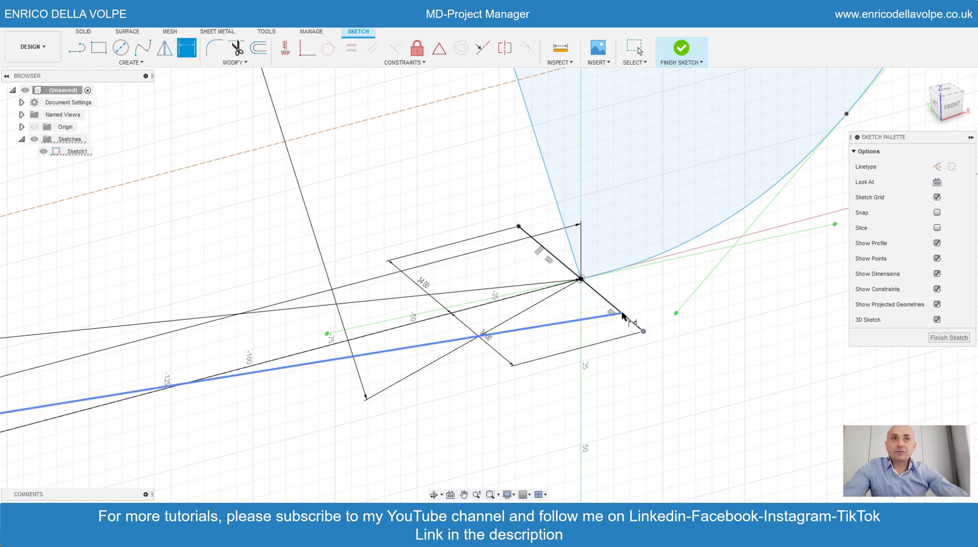
{"action": "left_click", "coordinate": [623, 316]}
{"action": "left_click", "coordinate": [650, 321]}
{"action": "key", "text": "Return"}
Step: Draw a seatstay line from the outer end of the 65 mm line up to the upper part of the seat tube line
{"action": "scroll", "coordinate": [637, 320], "scroll_direction": "down", "scroll_amount": 3}
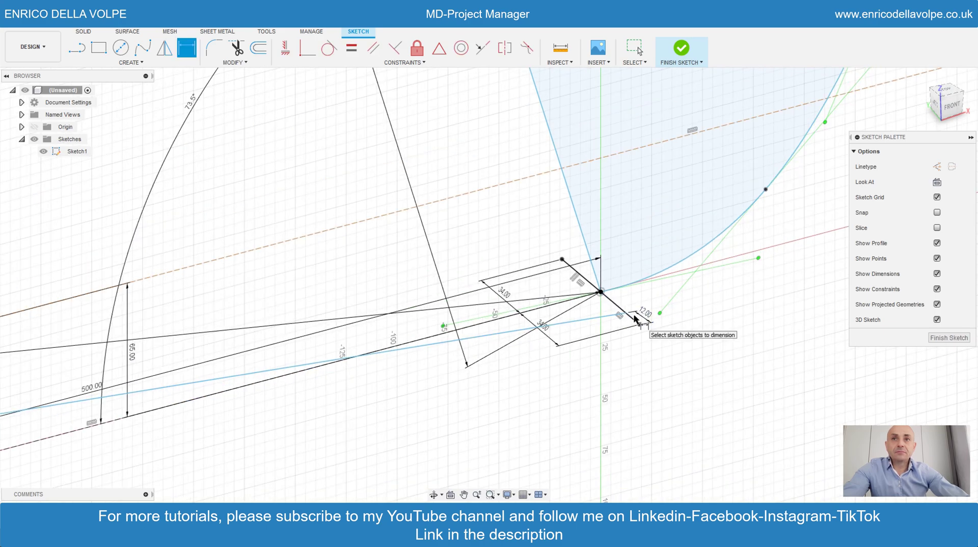
{"action": "scroll", "coordinate": [636, 319], "scroll_direction": "down", "scroll_amount": 2}
{"action": "scroll", "coordinate": [603, 374], "scroll_direction": "down", "scroll_amount": 2}
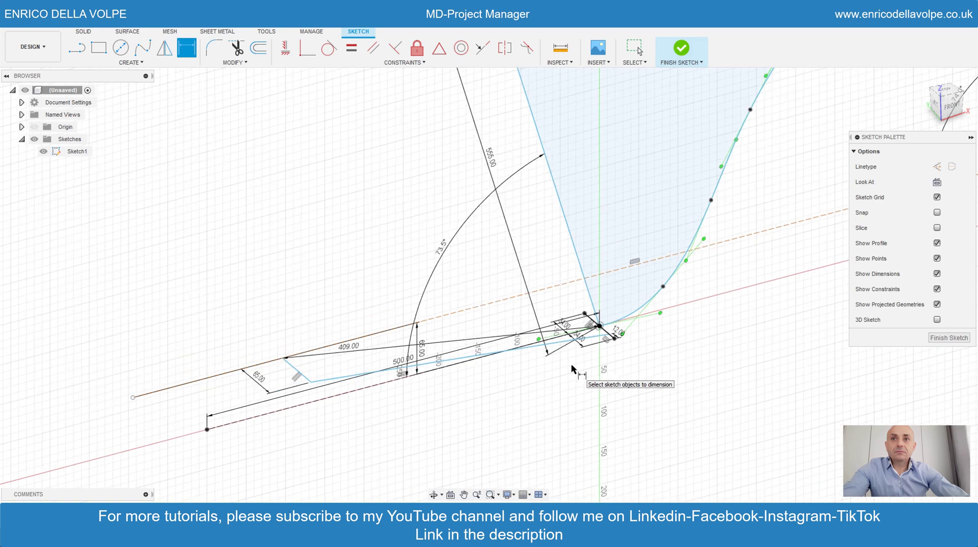
{"action": "scroll", "coordinate": [571, 367], "scroll_direction": "down", "scroll_amount": 3}
{"action": "key", "text": "l"}
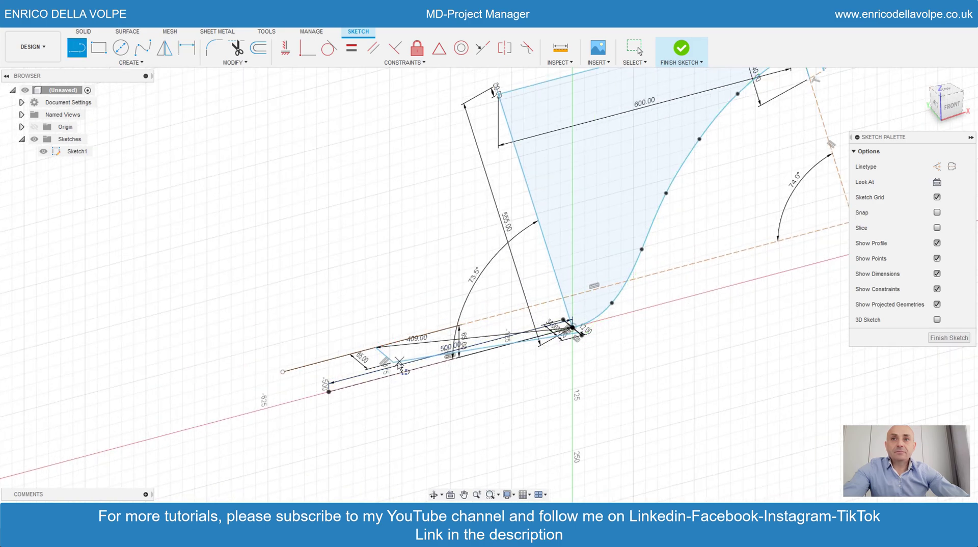
{"action": "scroll", "coordinate": [399, 365], "scroll_direction": "up", "scroll_amount": 4}
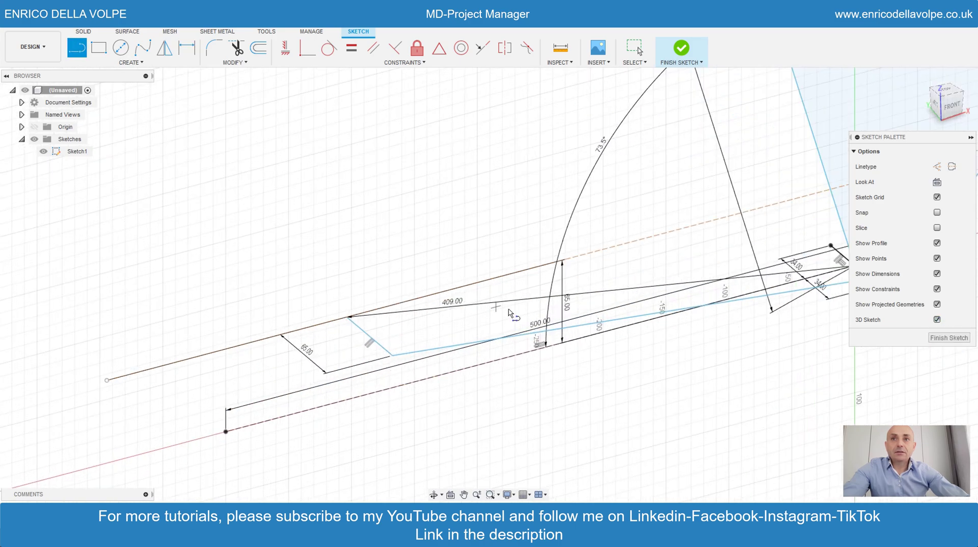
{"action": "scroll", "coordinate": [389, 362], "scroll_direction": "down", "scroll_amount": 2}
{"action": "left_click", "coordinate": [392, 355]}
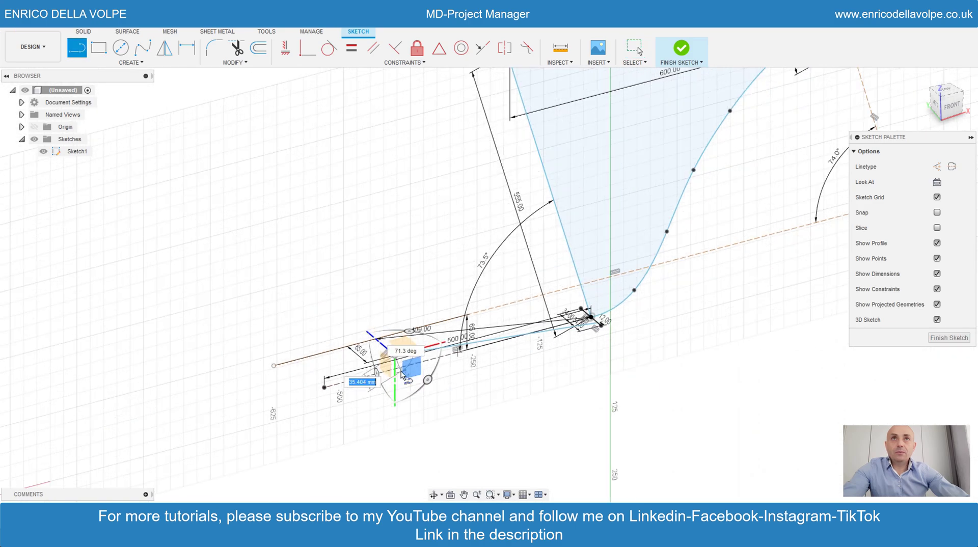
{"action": "scroll", "coordinate": [393, 359], "scroll_direction": "down", "scroll_amount": 2}
{"action": "scroll", "coordinate": [528, 111], "scroll_direction": "up", "scroll_amount": 2}
{"action": "left_click", "coordinate": [523, 106]}
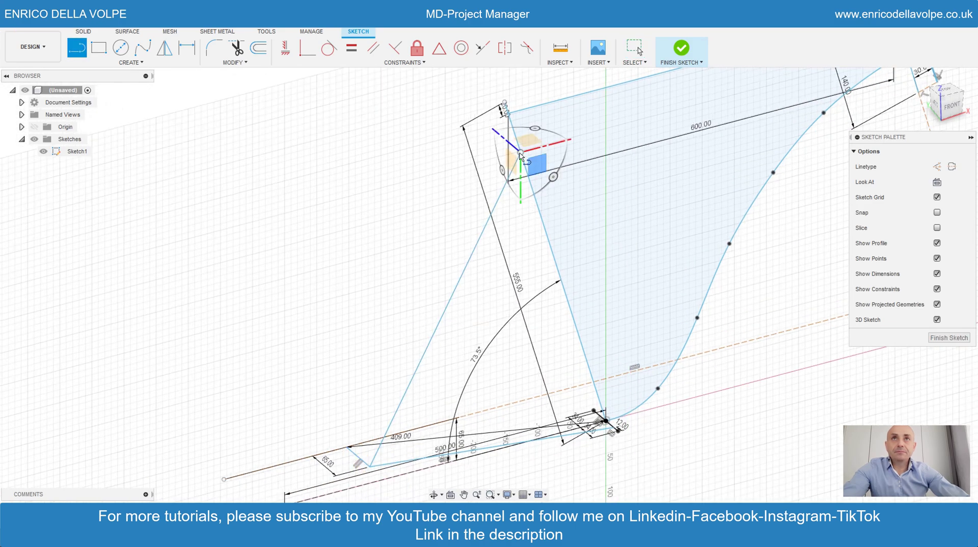
Step: Dimension the seatstay's upper endpoint 100 mm from the top end of the seat tube line
{"action": "left_click", "coordinate": [187, 48]}
{"action": "left_click", "coordinate": [504, 102]}
{"action": "left_click", "coordinate": [521, 152]}
{"action": "left_click", "coordinate": [509, 151]}
{"action": "type", "text": "100"}
{"action": "key", "text": "Return"}
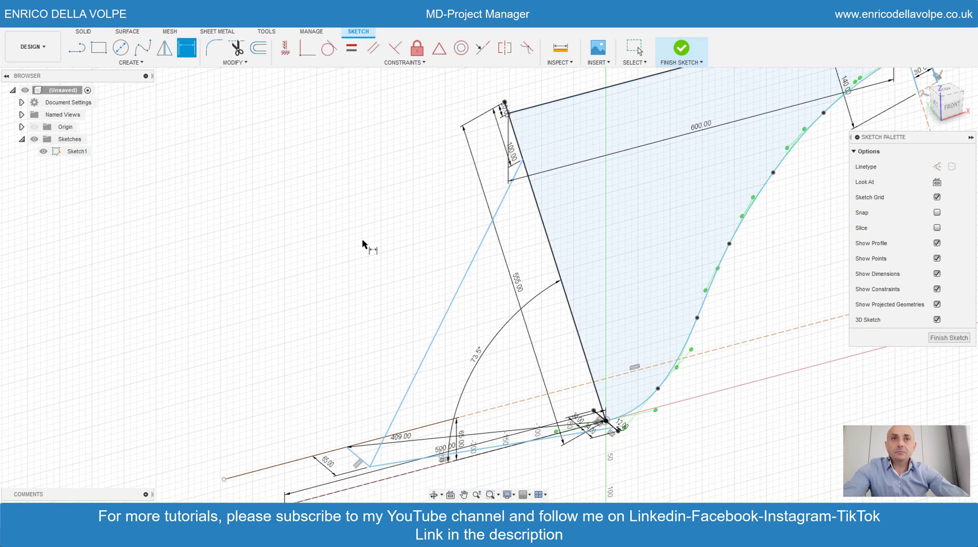
{"action": "scroll", "coordinate": [359, 238], "scroll_direction": "down", "scroll_amount": 3}
{"action": "scroll", "coordinate": [350, 240], "scroll_direction": "down", "scroll_amount": 1}
{"action": "scroll", "coordinate": [581, 405], "scroll_direction": "up", "scroll_amount": 1}
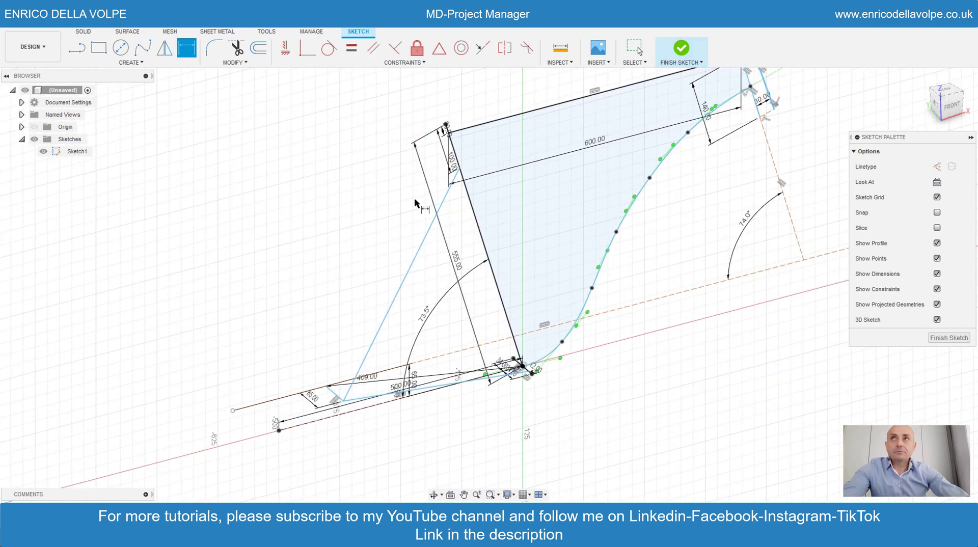
Step: Set up a hollow circular Pipe along the seat tube line with a 35 mm section size
{"action": "scroll", "coordinate": [414, 200], "scroll_direction": "up", "scroll_amount": 2}
{"action": "scroll", "coordinate": [499, 341], "scroll_direction": "down", "scroll_amount": 2}
{"action": "left_click", "coordinate": [129, 62]}
{"action": "left_click", "coordinate": [83, 31]}
{"action": "left_click", "coordinate": [134, 63]}
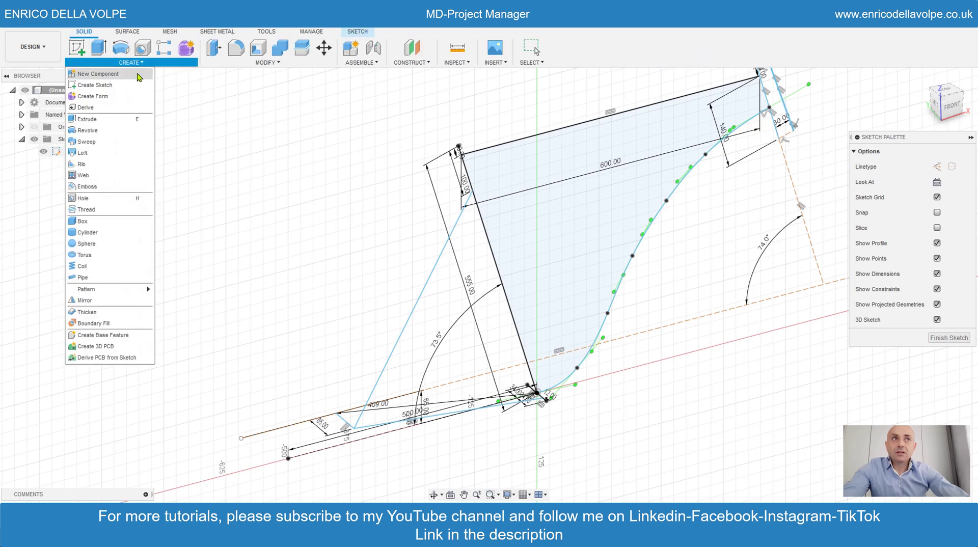
{"action": "left_click", "coordinate": [104, 283]}
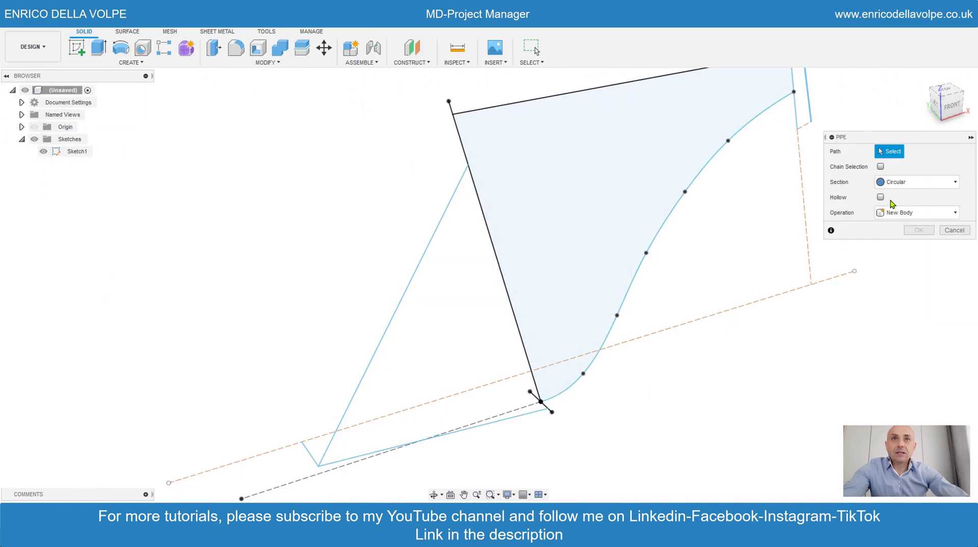
{"action": "left_click", "coordinate": [880, 197]}
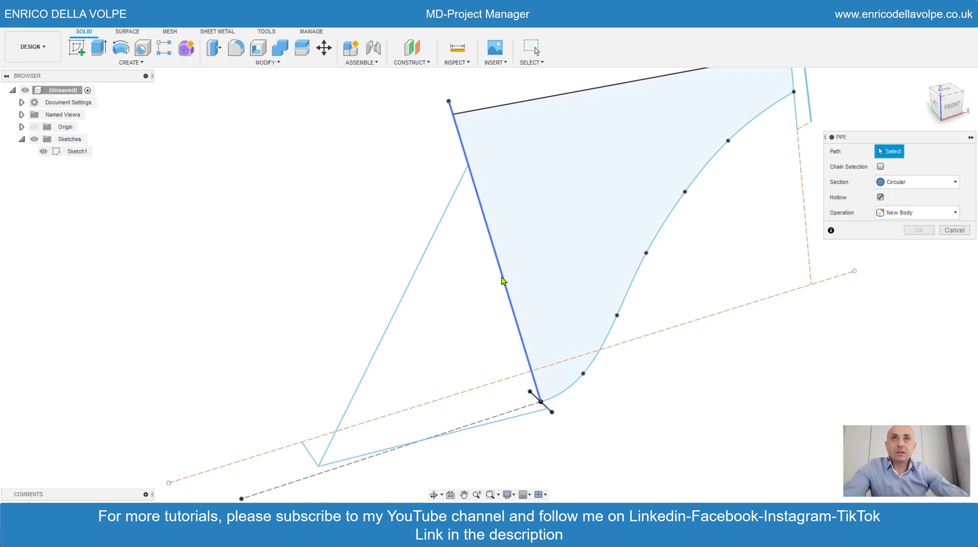
{"action": "left_click", "coordinate": [502, 281]}
{"action": "left_click", "coordinate": [921, 214]}
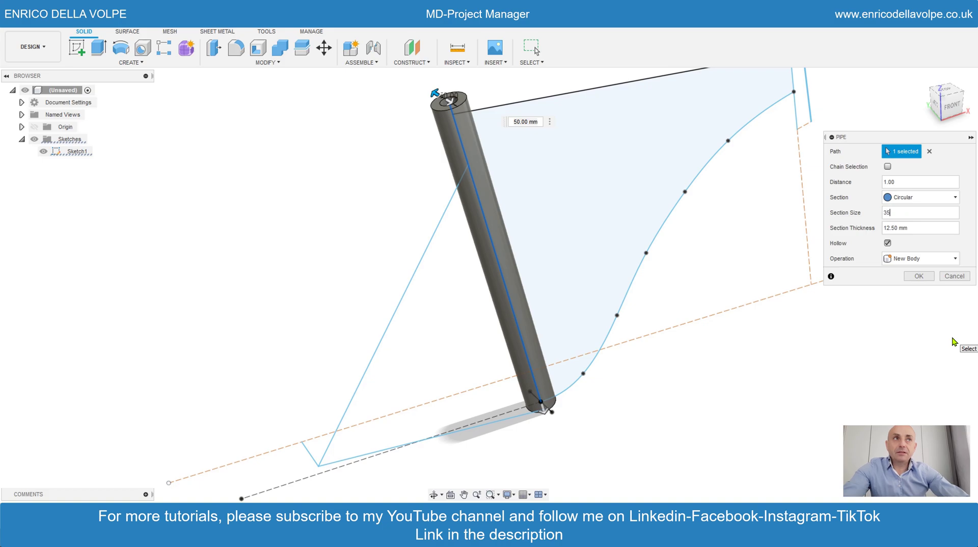
{"action": "type", "text": "35"}
{"action": "key", "text": "Return"}
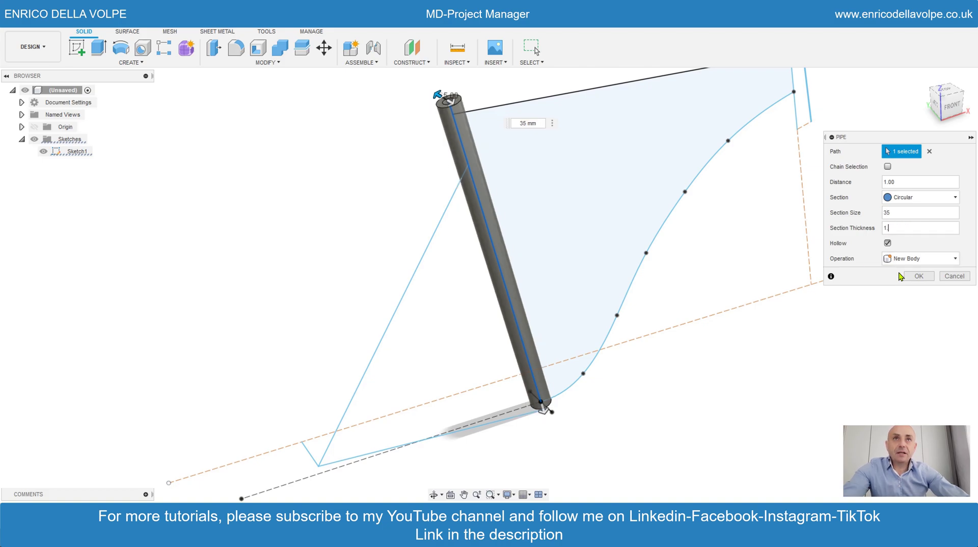
Step: Set the seat tube pipe's section thickness to 1.65 mm and create it as a new body
{"action": "scroll", "coordinate": [377, 108], "scroll_direction": "up", "scroll_amount": 6}
{"action": "scroll", "coordinate": [460, 140], "scroll_direction": "down", "scroll_amount": 7}
{"action": "type", "text": "1.65"}
{"action": "scroll", "coordinate": [579, 449], "scroll_direction": "up", "scroll_amount": 3}
{"action": "left_click", "coordinate": [918, 275]}
{"action": "scroll", "coordinate": [520, 406], "scroll_direction": "down", "scroll_amount": 2}
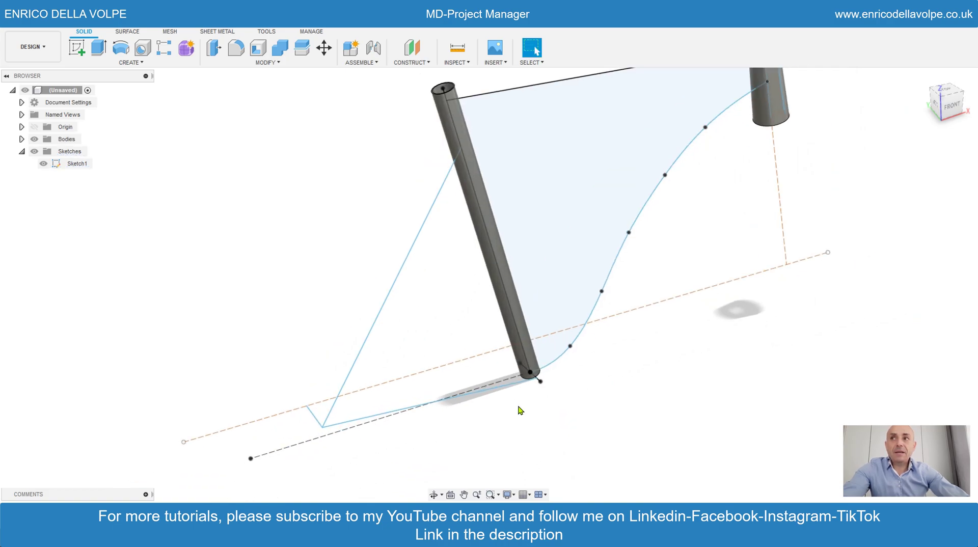
Step: Create a hollow circular Pipe along the short bottom bracket line with 38.1 mm section size and 1.4 mm thickness as a new body
{"action": "scroll", "coordinate": [519, 406], "scroll_direction": "up", "scroll_amount": 3}
{"action": "left_click", "coordinate": [131, 63]}
{"action": "left_click", "coordinate": [123, 301]}
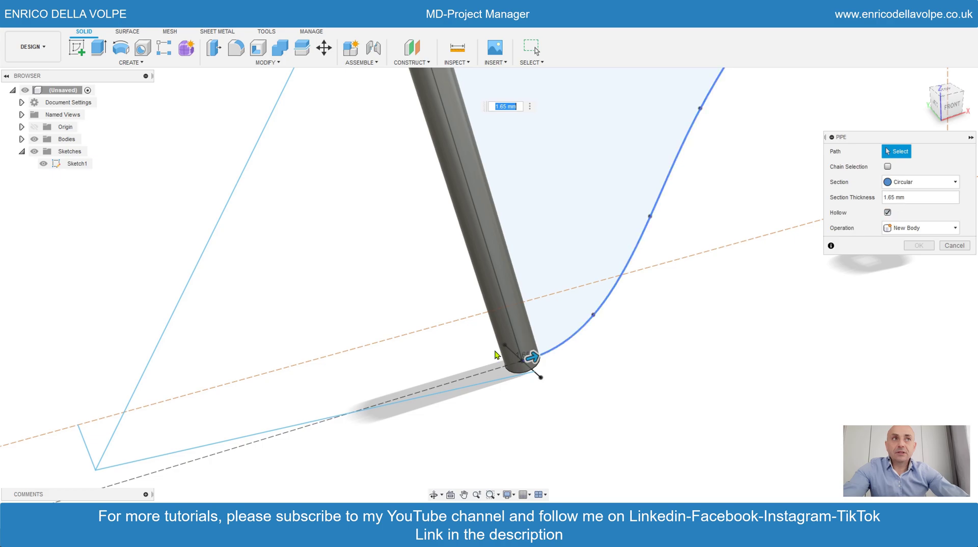
{"action": "left_click", "coordinate": [539, 377]}
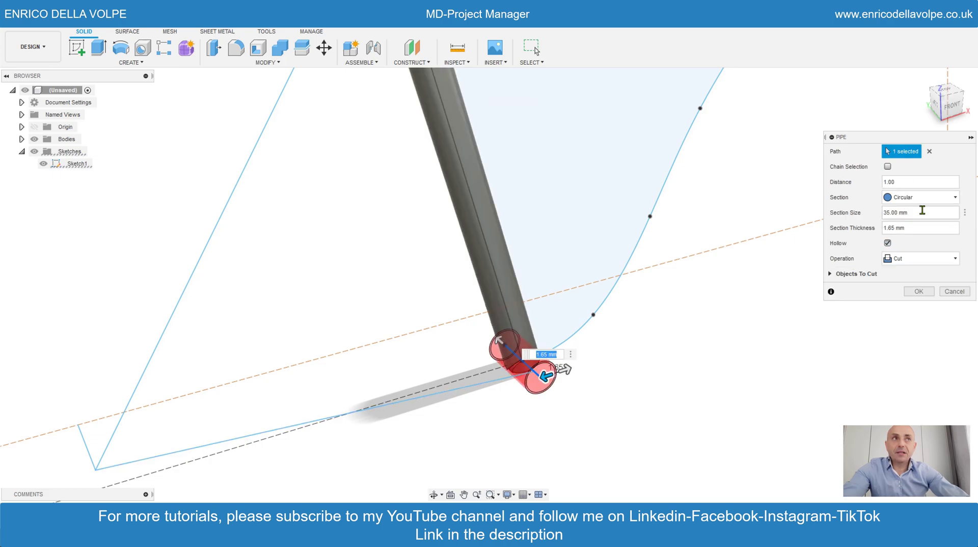
{"action": "type", "text": "38"}
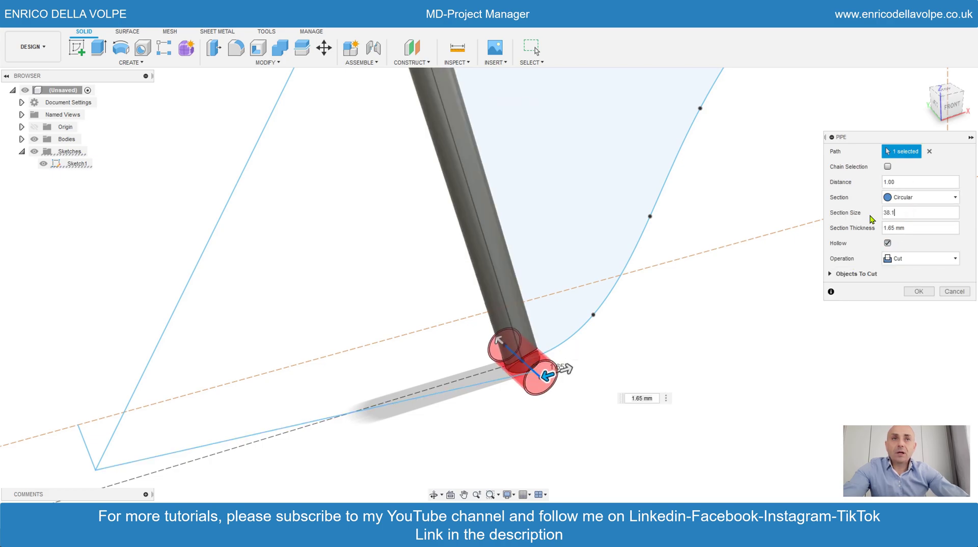
{"action": "left_click", "coordinate": [947, 258]}
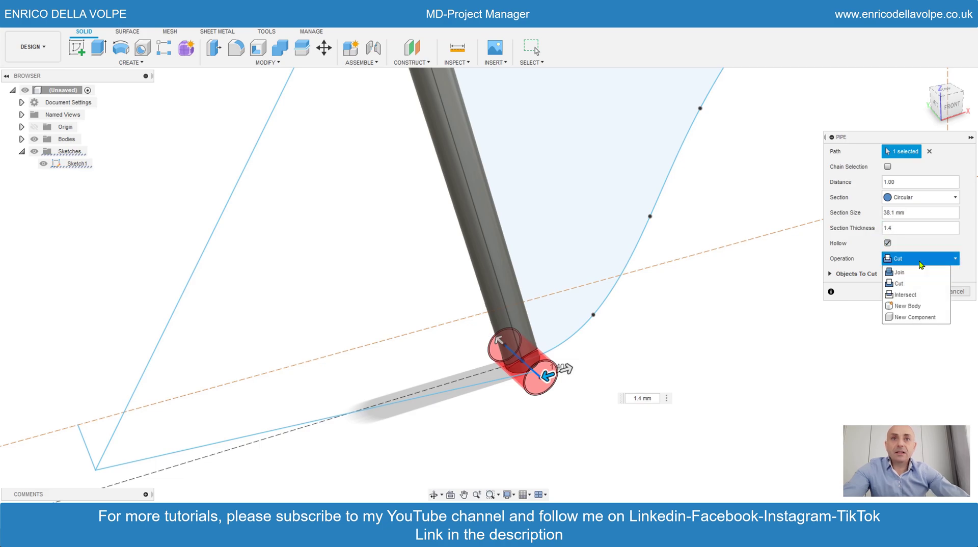
{"action": "left_click", "coordinate": [902, 301]}
{"action": "left_click", "coordinate": [918, 291]}
Step: Add a modeled 12 mm long ANSI Unified thread, 1 3/8-24 UNS, inside the near end of the bottom bracket shell
{"action": "scroll", "coordinate": [690, 318], "scroll_direction": "down", "scroll_amount": 1}
{"action": "scroll", "coordinate": [558, 367], "scroll_direction": "up", "scroll_amount": 5}
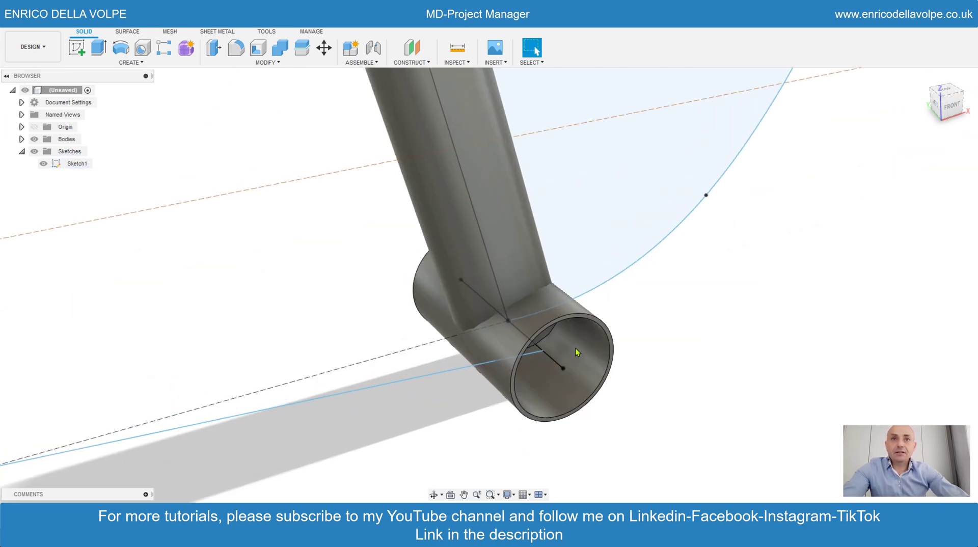
{"action": "left_click", "coordinate": [139, 63]}
{"action": "left_click", "coordinate": [112, 211]}
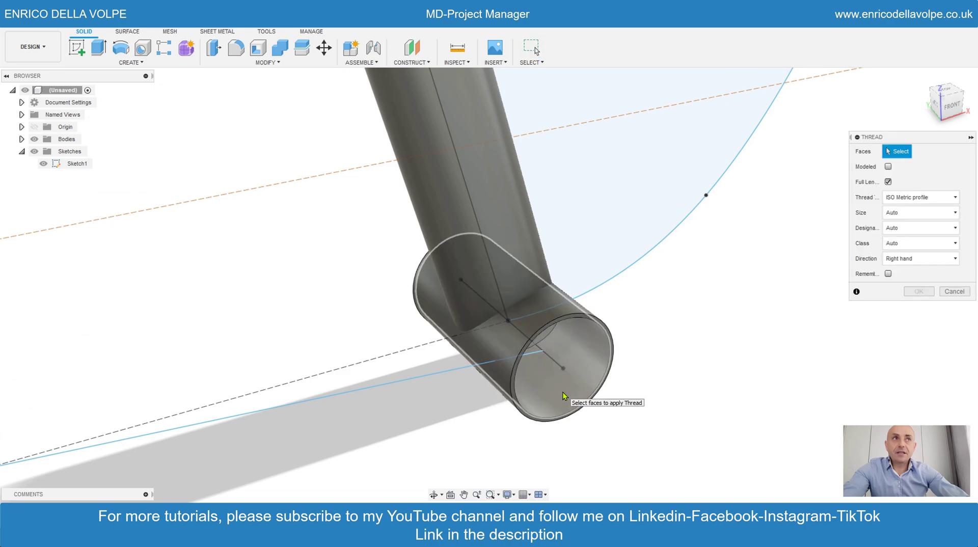
{"action": "left_click", "coordinate": [595, 370]}
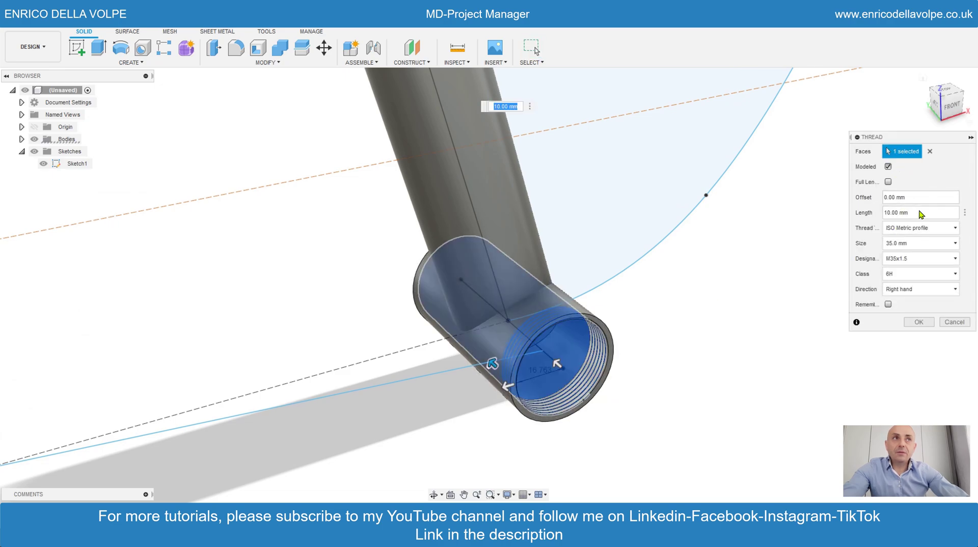
{"action": "type", "text": "12"}
{"action": "left_click", "coordinate": [917, 228]}
{"action": "left_click", "coordinate": [901, 283]}
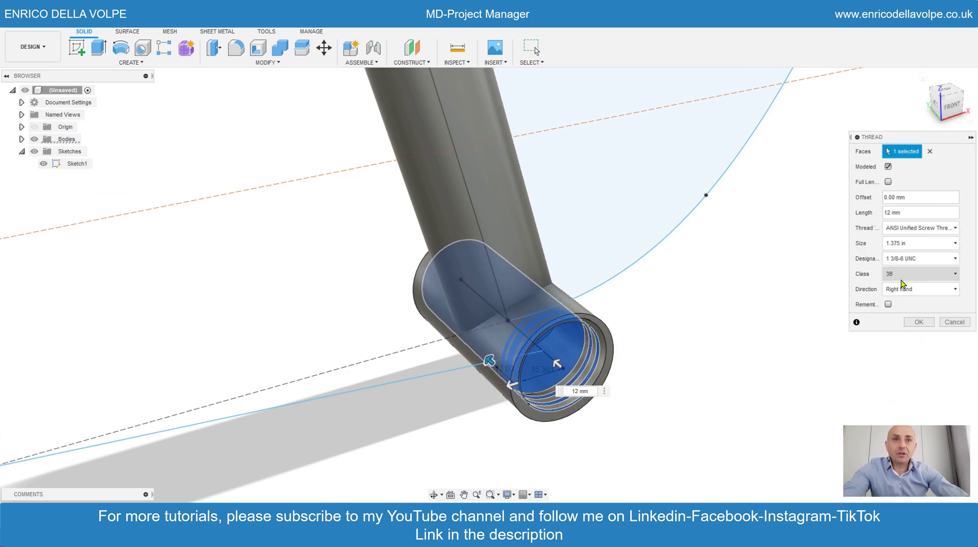
{"action": "left_click", "coordinate": [902, 258]}
{"action": "left_click", "coordinate": [904, 364]}
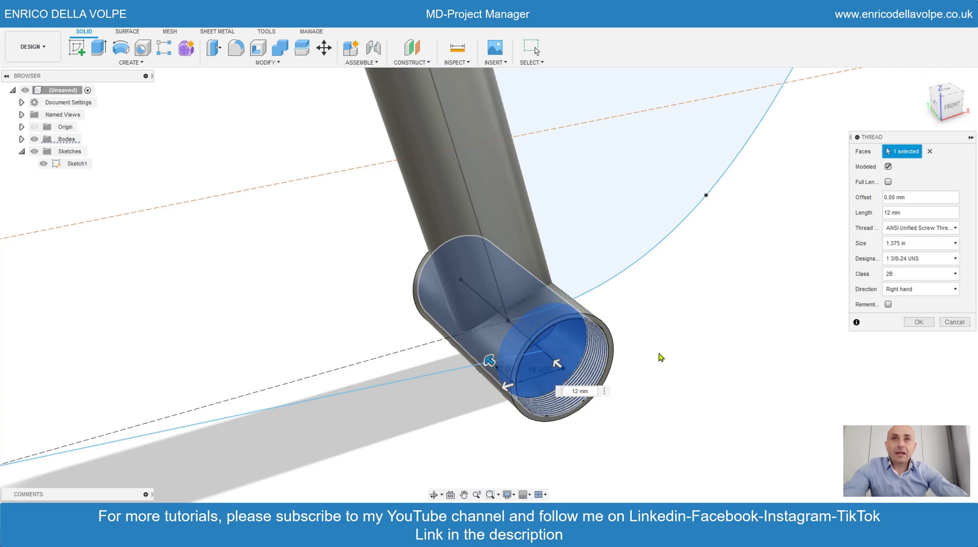
{"action": "left_click", "coordinate": [918, 322]}
Step: Add a matching modeled 12 mm long 1 3/8-24 UNS thread inside the opposite end of the bottom bracket shell
{"action": "scroll", "coordinate": [565, 409], "scroll_direction": "up", "scroll_amount": 3}
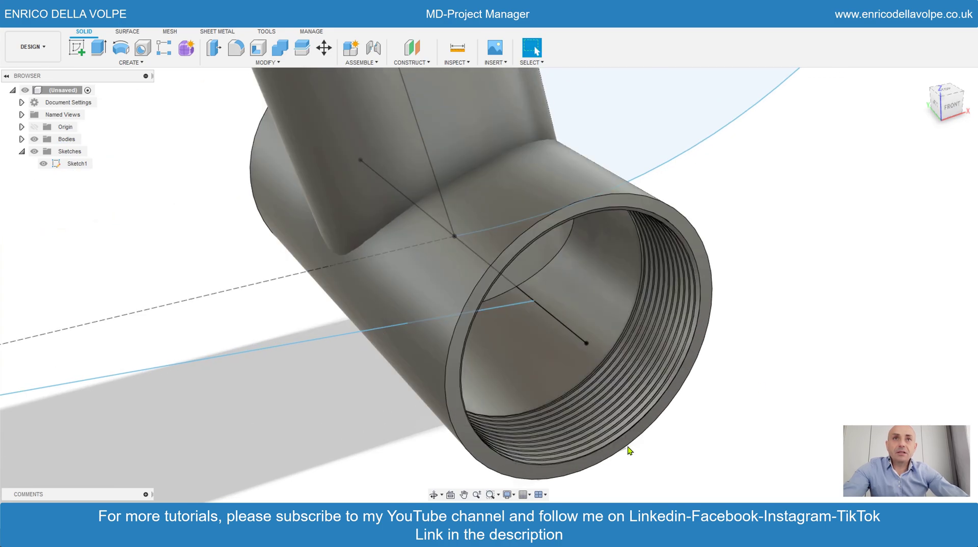
{"action": "left_click", "coordinate": [435, 495]}
{"action": "scroll", "coordinate": [513, 304], "scroll_direction": "down", "scroll_amount": 3}
{"action": "left_click_drag", "start_coordinate": [514, 304], "coordinate": [660, 257]}
{"action": "scroll", "coordinate": [660, 256], "scroll_direction": "up", "scroll_amount": 3}
{"action": "left_click", "coordinate": [131, 63]}
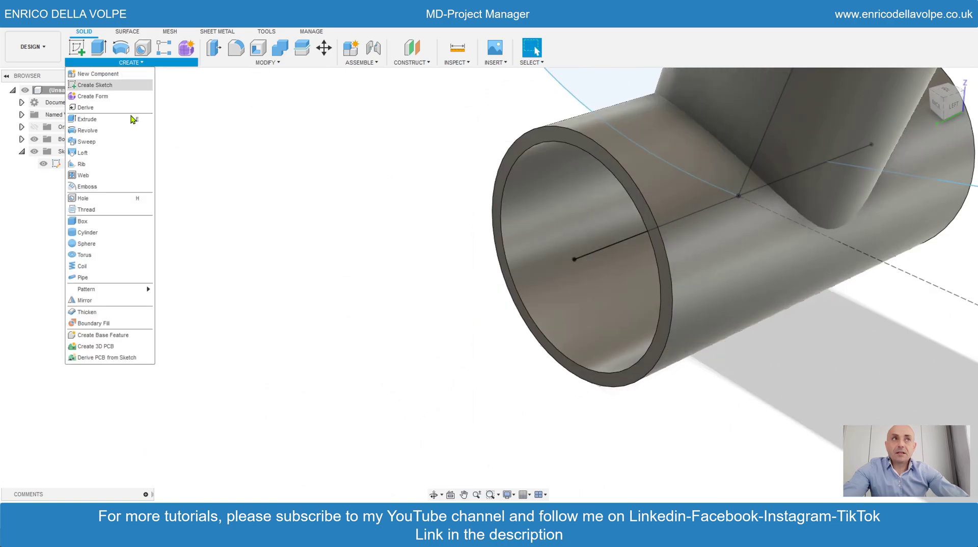
{"action": "left_click", "coordinate": [582, 311]}
{"action": "left_click", "coordinate": [888, 181]}
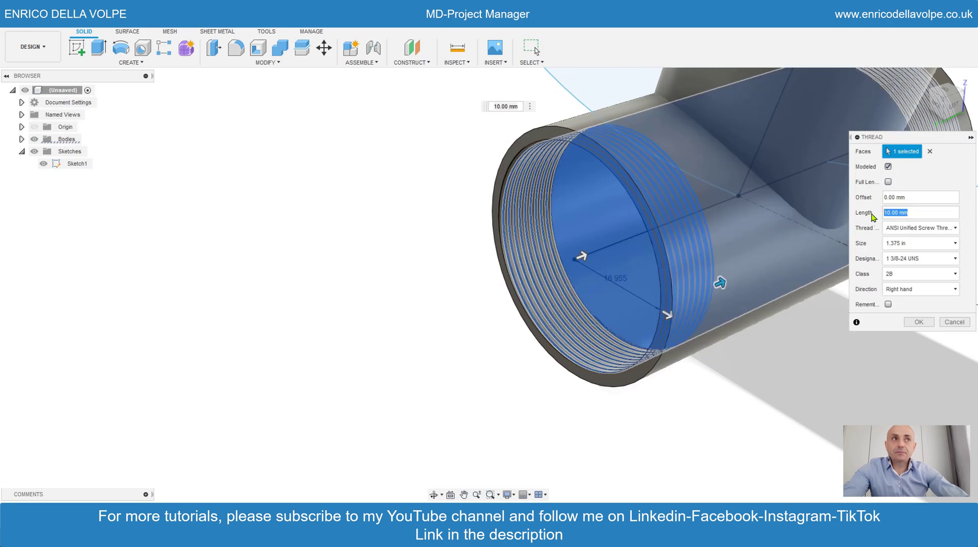
{"action": "type", "text": "12"}
{"action": "left_click", "coordinate": [904, 260]}
{"action": "left_click", "coordinate": [781, 360]}
{"action": "left_click", "coordinate": [930, 325]}
Step: Hide the head tube and seat tube bodies, Body1 and Body2
{"action": "scroll", "coordinate": [508, 353], "scroll_direction": "down", "scroll_amount": 6}
{"action": "left_click", "coordinate": [433, 494]}
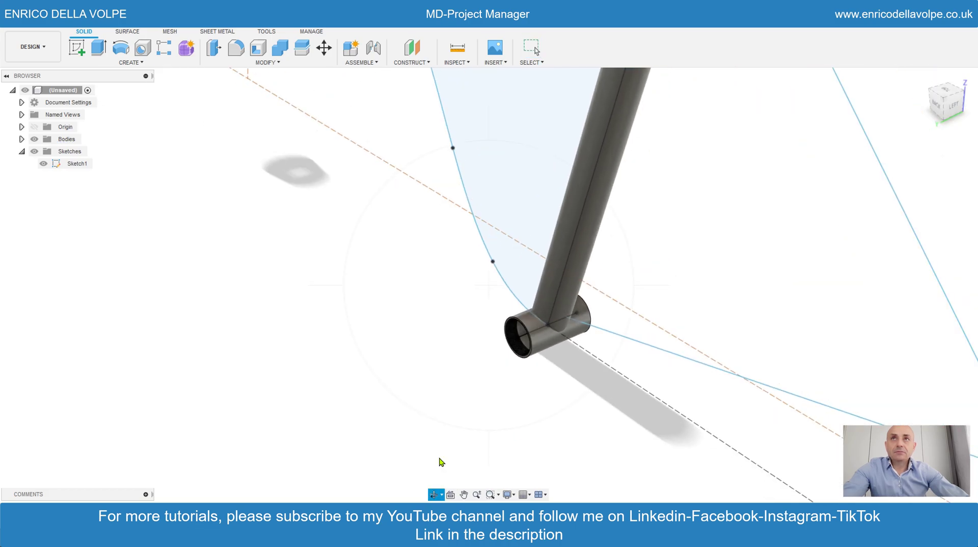
{"action": "left_click_drag", "start_coordinate": [489, 349], "coordinate": [599, 175]}
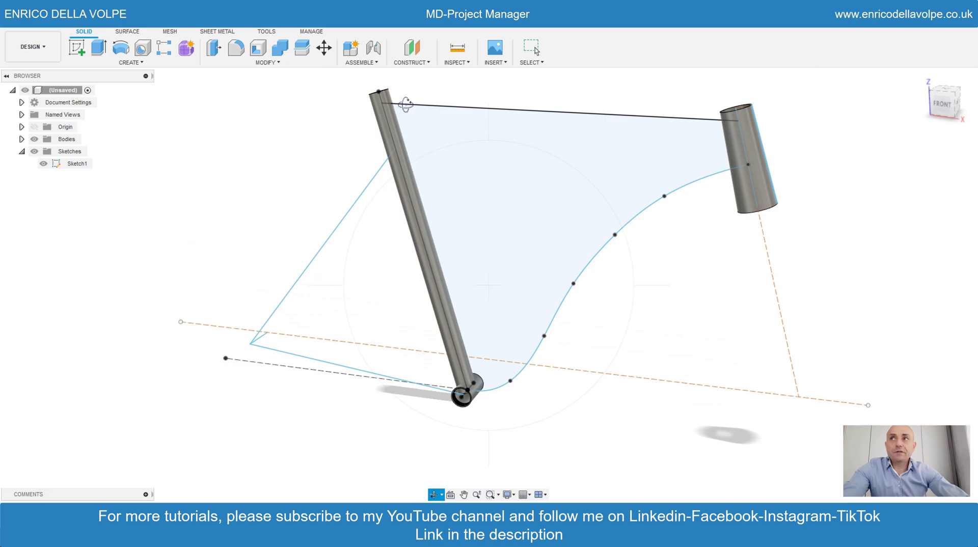
{"action": "scroll", "coordinate": [394, 87], "scroll_direction": "up", "scroll_amount": 3}
{"action": "key", "text": "Escape"}
{"action": "left_click", "coordinate": [21, 139]}
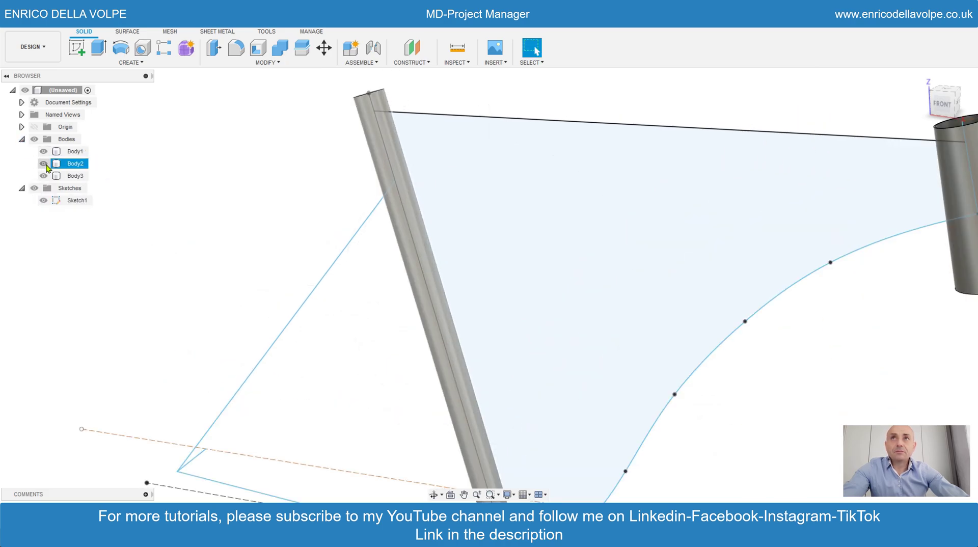
{"action": "left_click", "coordinate": [43, 163]}
{"action": "left_click", "coordinate": [44, 151]}
Step: Construct a Plane Along Path on the top tube line at distance 0, at its seat tube end
{"action": "scroll", "coordinate": [299, 203], "scroll_direction": "down", "scroll_amount": 3}
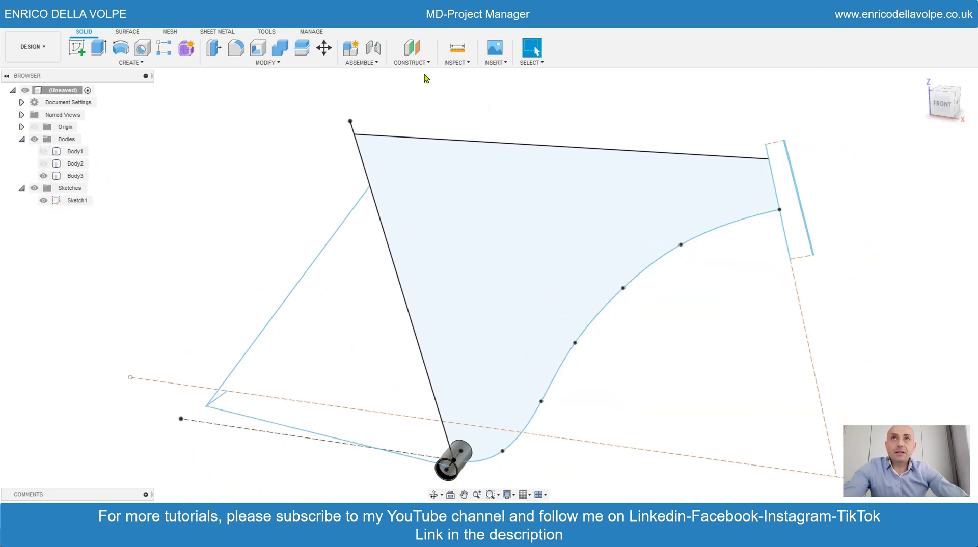
{"action": "left_click", "coordinate": [411, 62]}
{"action": "left_click", "coordinate": [442, 155]}
{"action": "left_click", "coordinate": [533, 144]}
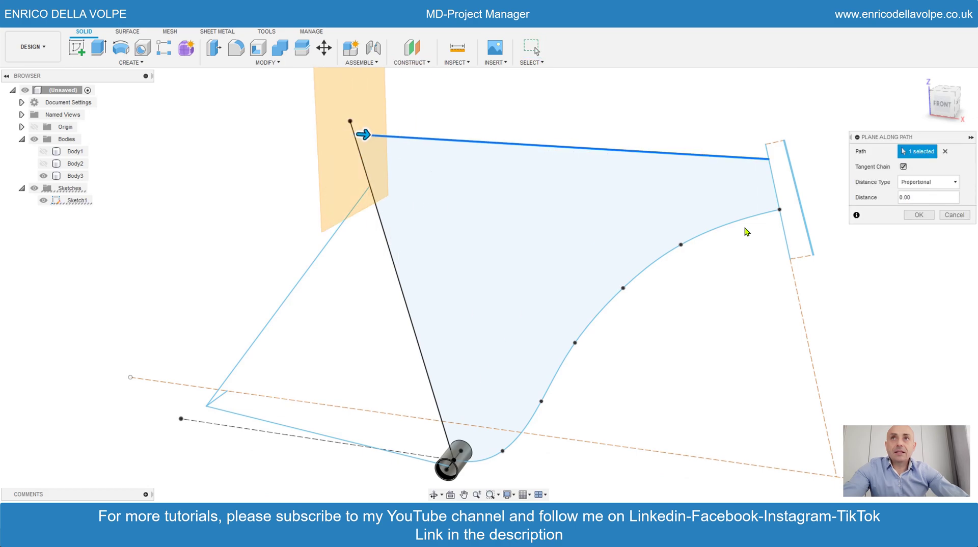
{"action": "key", "text": "Return"}
Step: Start a sketch on the new plane, view it from the right side and disable 3D Sketch
{"action": "left_click", "coordinate": [80, 51]}
{"action": "left_click", "coordinate": [336, 166]}
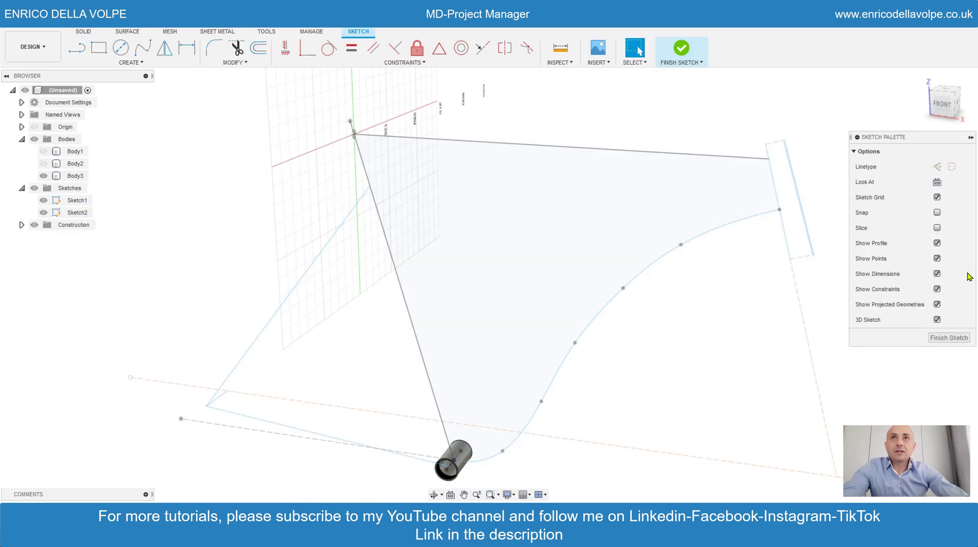
{"action": "left_click", "coordinate": [957, 105]}
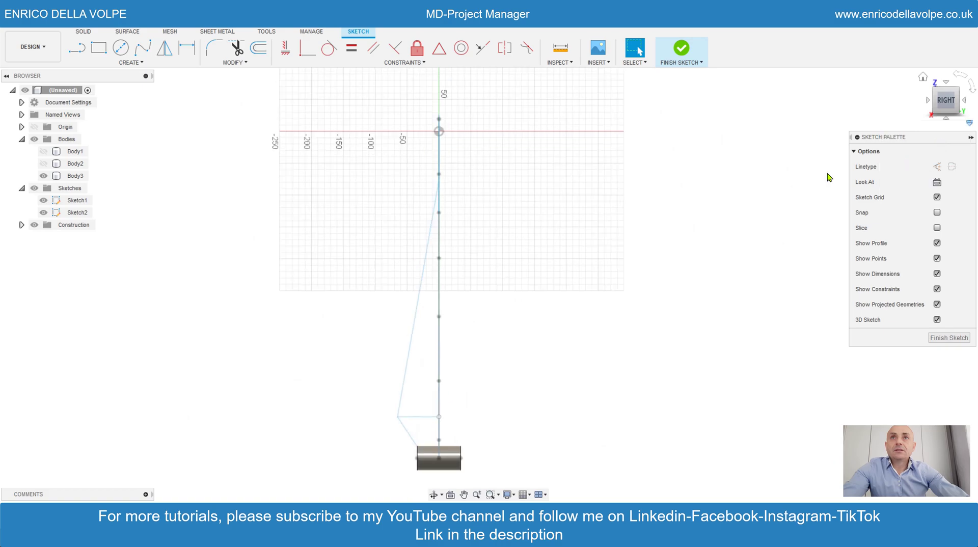
{"action": "scroll", "coordinate": [441, 128], "scroll_direction": "up", "scroll_amount": 3}
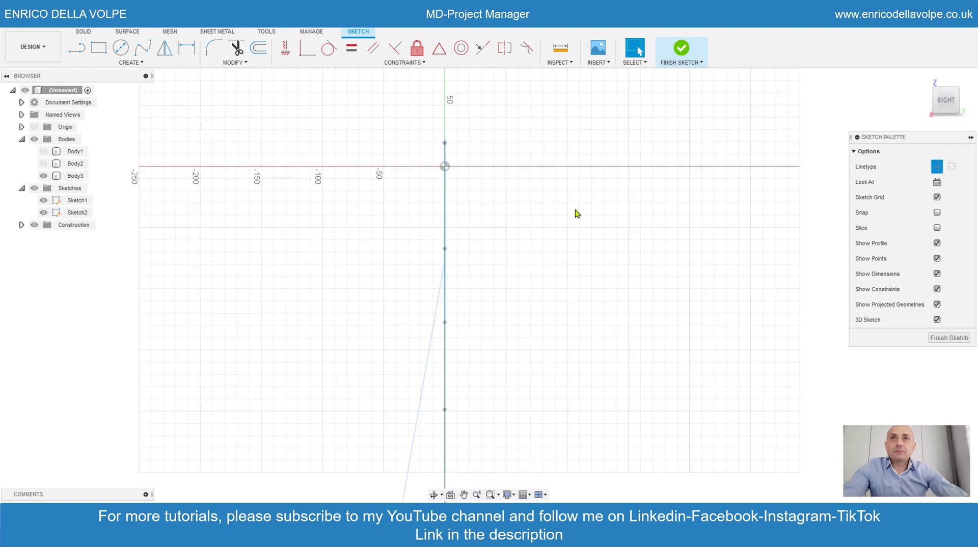
{"action": "key", "text": "l"}
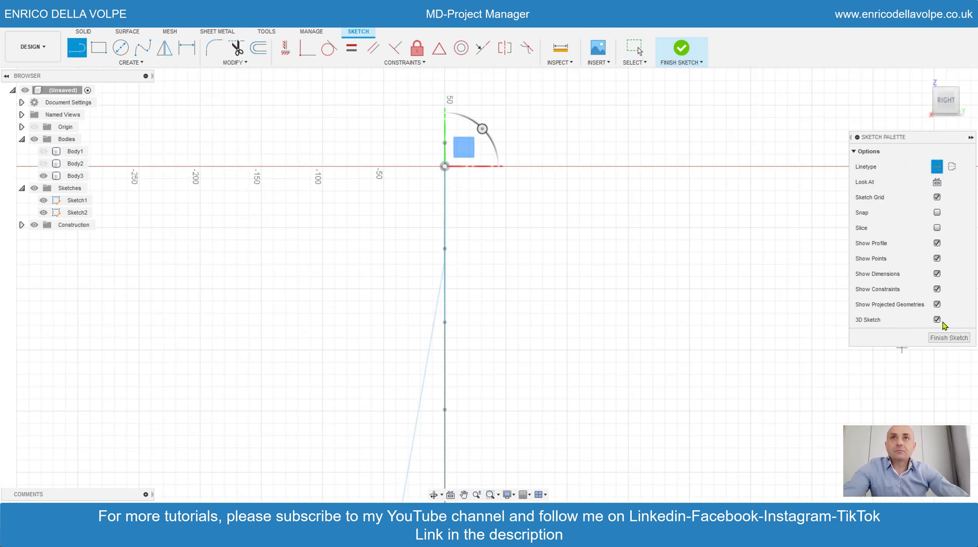
{"action": "key", "text": "Escape"}
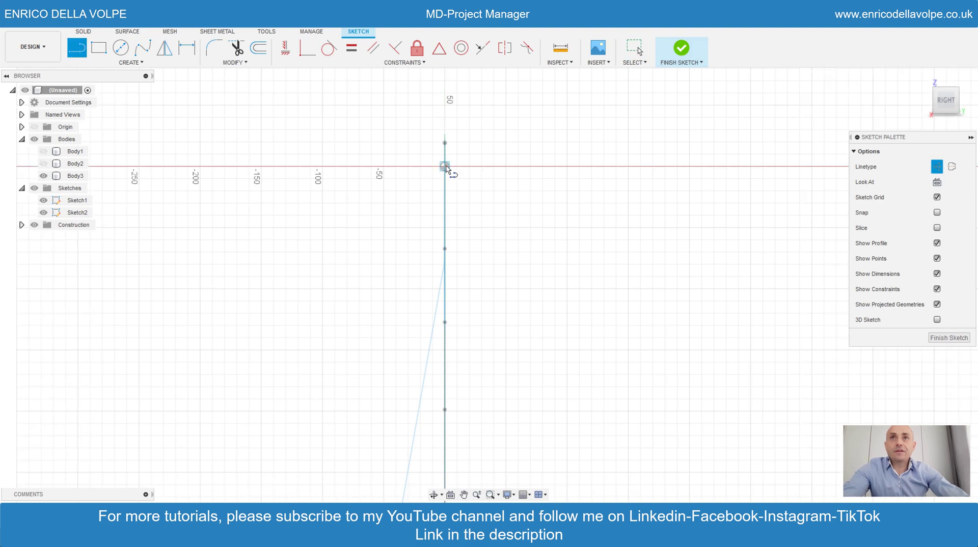
Step: Draw a 5 mm vertical line down from the sketch origin and continue it with a 15 mm vertical line
{"action": "left_click", "coordinate": [444, 166]}
{"action": "type", "text": "5"}
{"action": "key", "text": "Return"}
{"action": "key", "text": "Escape"}
{"action": "scroll", "coordinate": [446, 163], "scroll_direction": "up", "scroll_amount": 5}
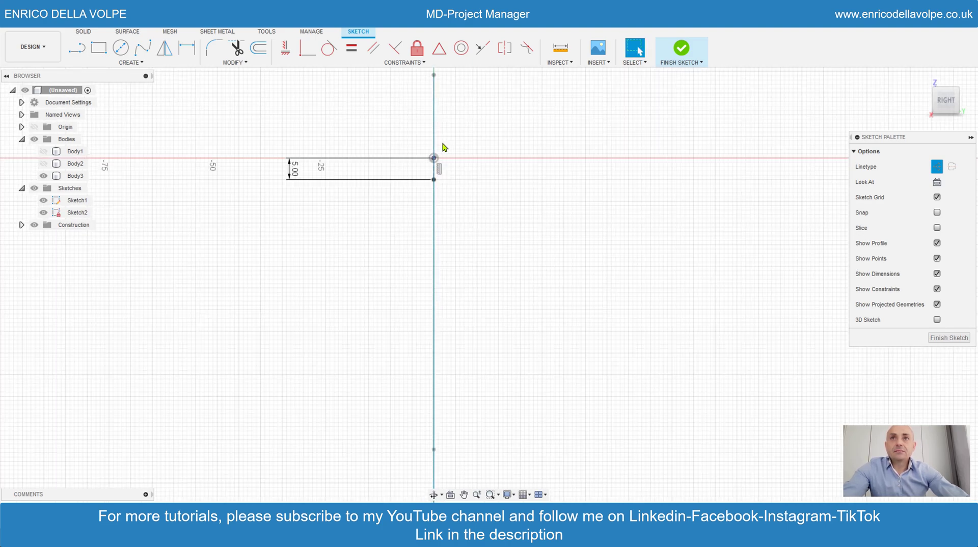
{"action": "left_click", "coordinate": [433, 179]}
{"action": "type", "text": "15"}
{"action": "key", "text": "Return"}
Step: Draw one circle centred on the lower end of the 5 mm line and another on the lower end of the 15 mm line
{"action": "key", "text": "c"}
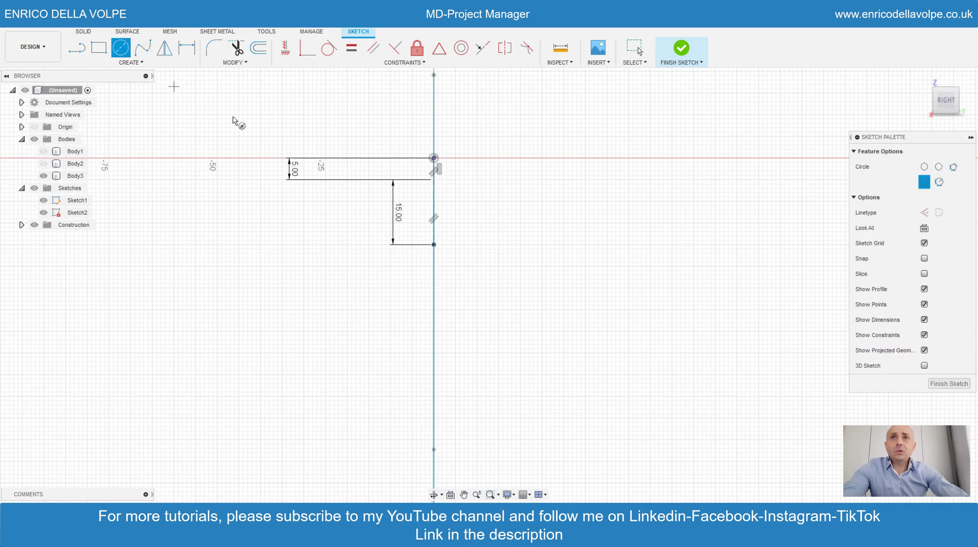
{"action": "left_click", "coordinate": [433, 179]}
{"action": "left_click", "coordinate": [478, 216]}
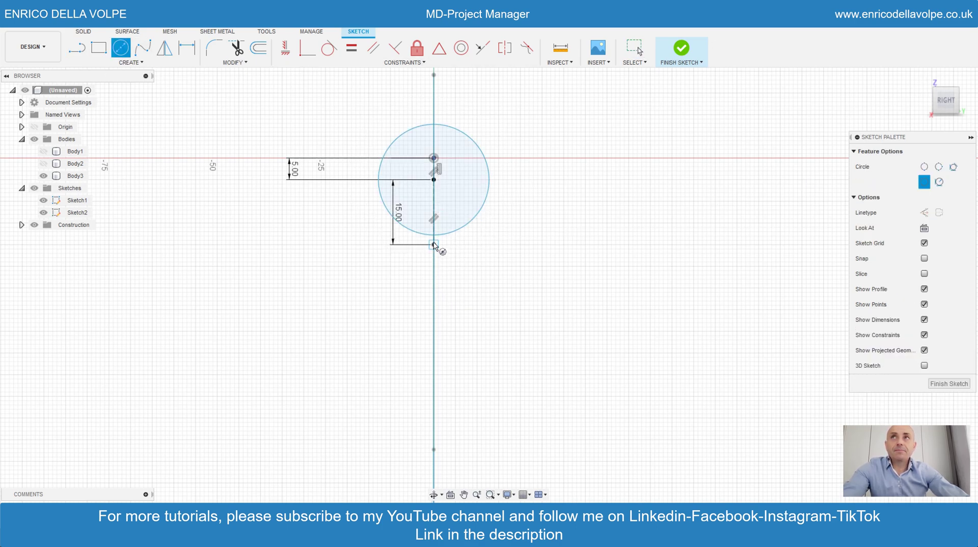
{"action": "left_click", "coordinate": [457, 279]}
Step: Dimension the upper circle to 25 mm diameter and the lower circle to 15 mm diameter
{"action": "left_click", "coordinate": [186, 48]}
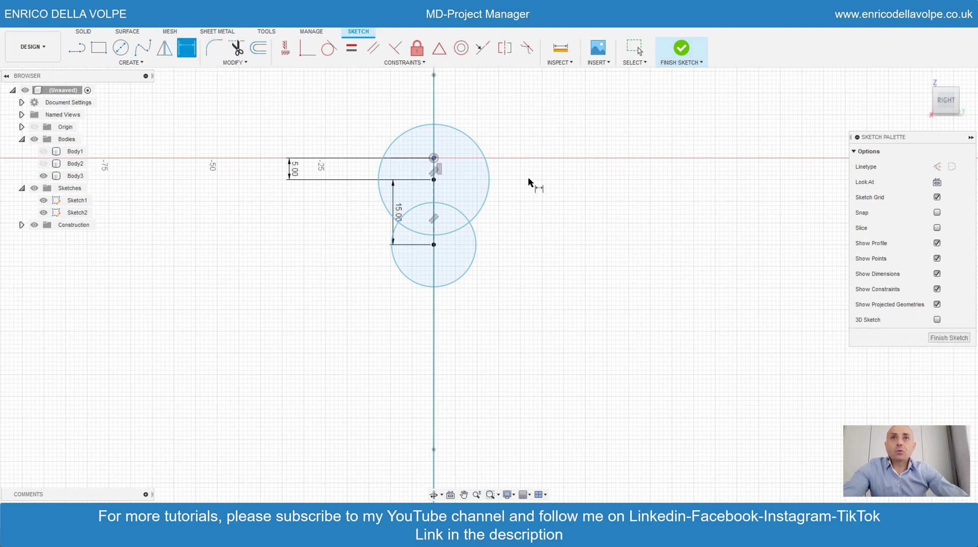
{"action": "left_click", "coordinate": [487, 186]}
{"action": "left_click", "coordinate": [516, 186]}
{"action": "type", "text": "25"}
{"action": "key", "text": "Return"}
{"action": "left_click", "coordinate": [472, 260]}
{"action": "left_click", "coordinate": [491, 261]}
{"action": "type", "text": "15"}
{"action": "key", "text": "Return"}
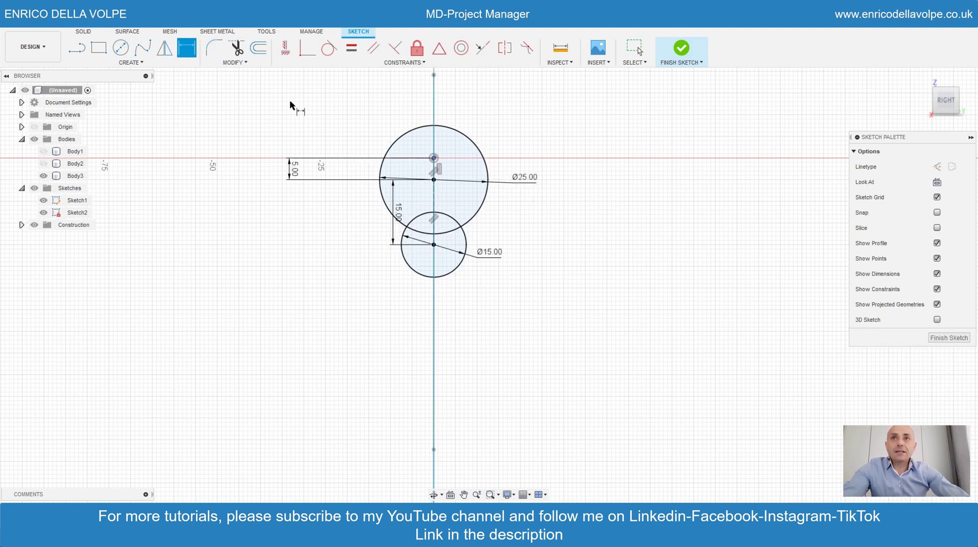
Step: Draw a line on each side connecting the 25 mm circle to the 15 mm circle
{"action": "key", "text": "l"}
{"action": "left_click", "coordinate": [381, 192]}
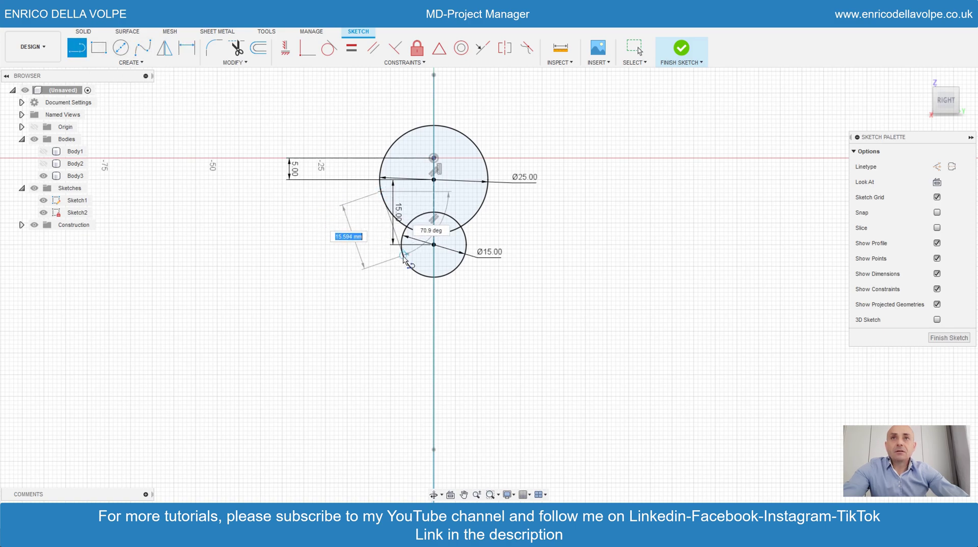
{"action": "left_click", "coordinate": [394, 249]}
{"action": "key", "text": "Escape"}
{"action": "left_click", "coordinate": [483, 200]}
{"action": "double_click", "coordinate": [465, 246]}
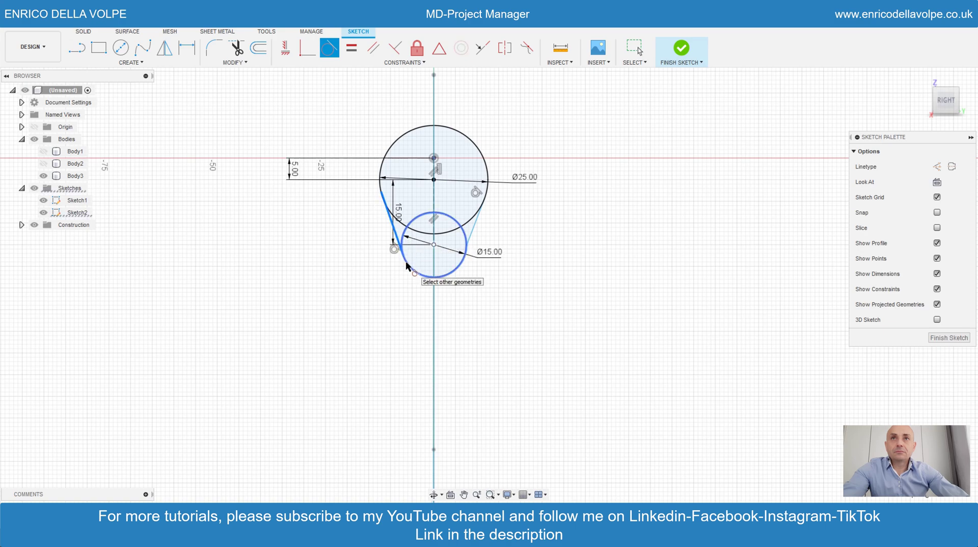
Step: Apply Tangent constraints between the two side lines and both circles
{"action": "left_click", "coordinate": [379, 179]}
{"action": "left_click", "coordinate": [464, 237]}
{"action": "scroll", "coordinate": [421, 250], "scroll_direction": "up", "scroll_amount": 2}
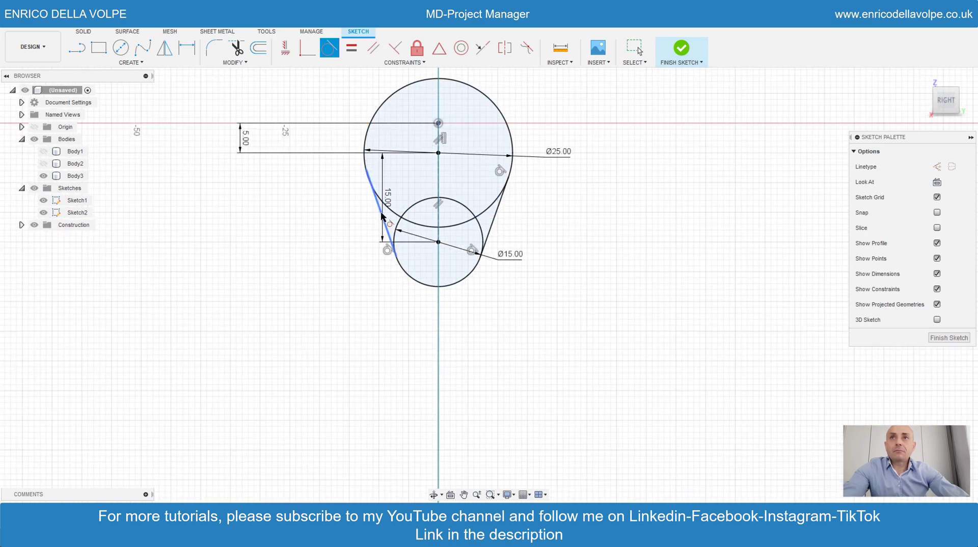
{"action": "left_click", "coordinate": [408, 208]}
{"action": "scroll", "coordinate": [384, 192], "scroll_direction": "up", "scroll_amount": 3}
{"action": "left_click", "coordinate": [370, 196]}
{"action": "left_click", "coordinate": [356, 140]}
Step: Trim the circle arcs inside the profile to leave a teardrop-shaped outline
{"action": "scroll", "coordinate": [441, 314], "scroll_direction": "down", "scroll_amount": 2}
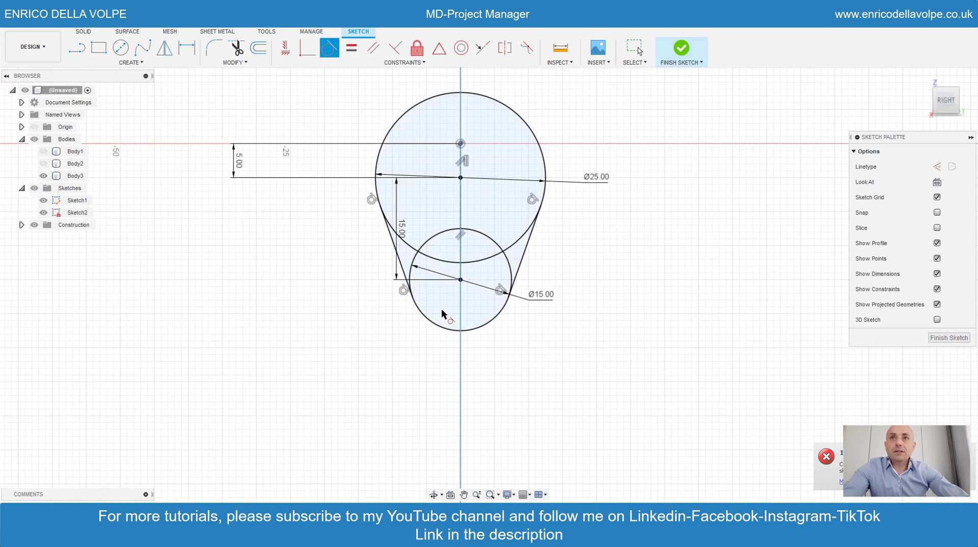
{"action": "scroll", "coordinate": [441, 314], "scroll_direction": "down", "scroll_amount": 1}
{"action": "left_click", "coordinate": [237, 48]}
{"action": "scroll", "coordinate": [447, 259], "scroll_direction": "up", "scroll_amount": 3}
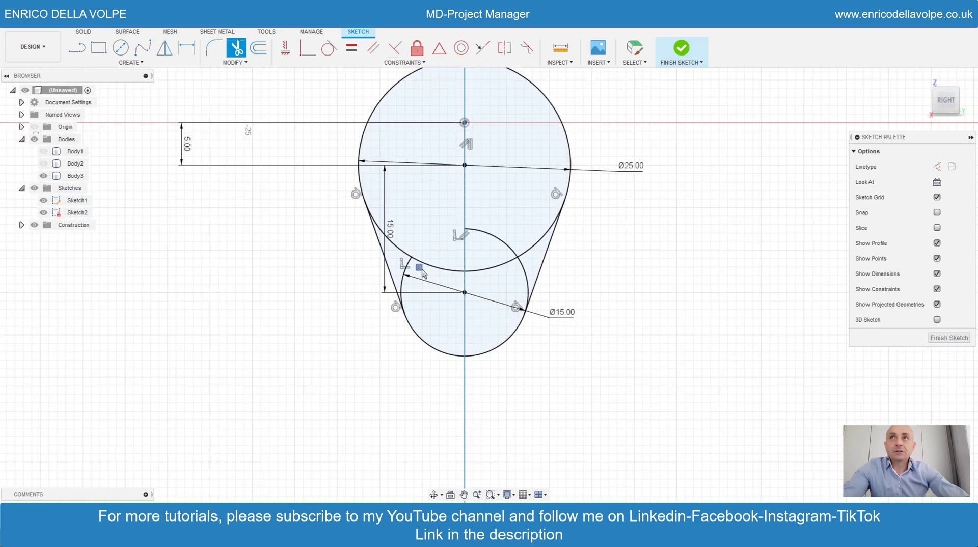
{"action": "left_click_drag", "start_coordinate": [392, 228], "coordinate": [424, 274]}
{"action": "scroll", "coordinate": [466, 263], "scroll_direction": "down", "scroll_amount": 1}
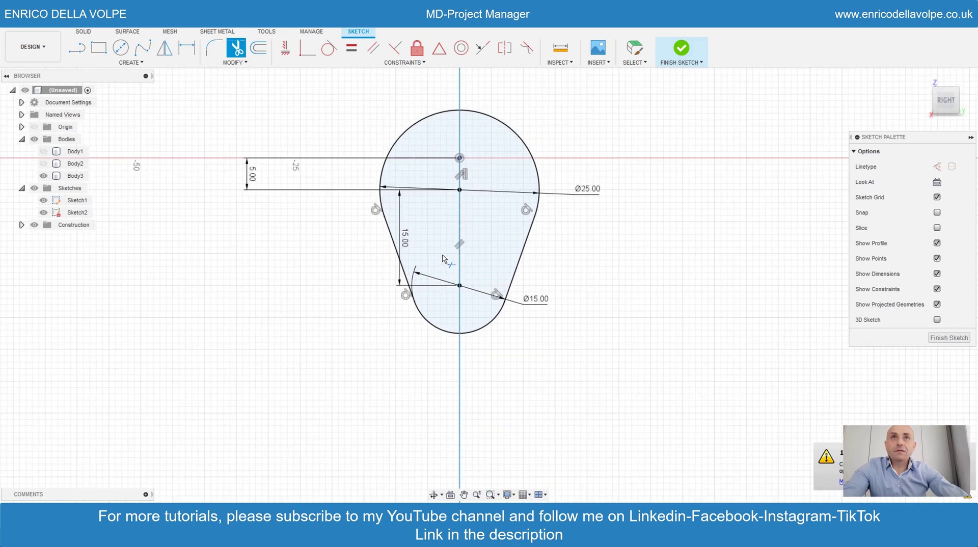
Step: Offset the teardrop outline inward by 1.2 mm to form the tube wall
{"action": "key", "text": "o"}
{"action": "left_click", "coordinate": [418, 123]}
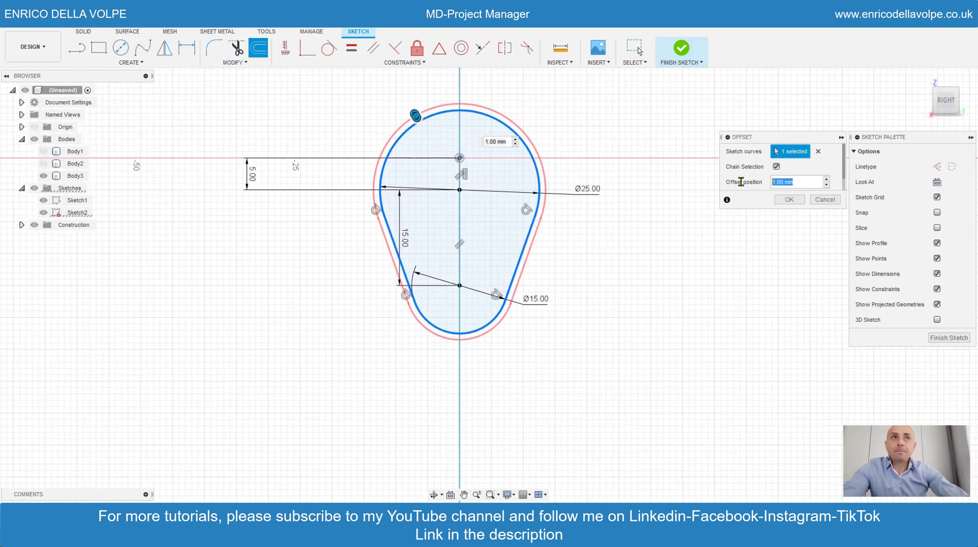
{"action": "type", "text": "-1.2"}
{"action": "left_click", "coordinate": [788, 201]}
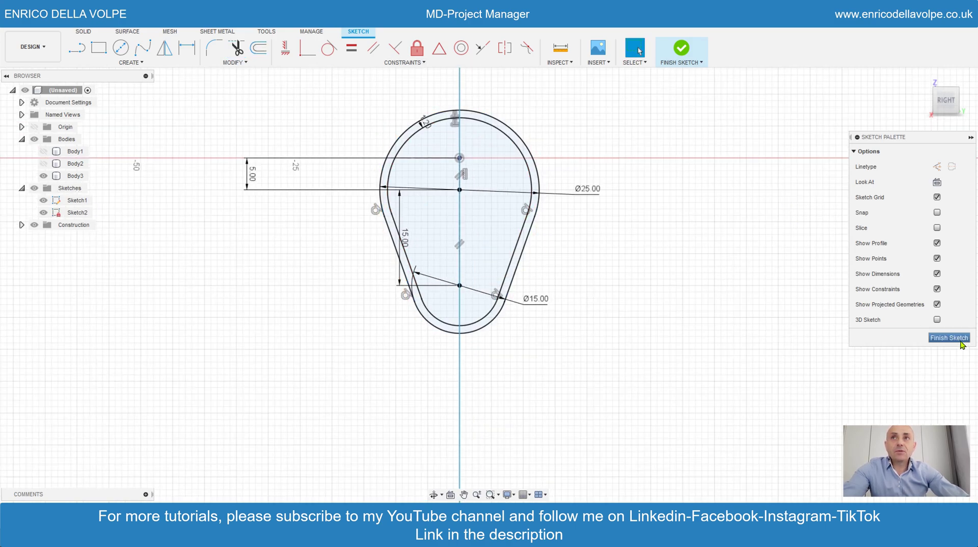
Step: Finish the teardrop profile sketch
{"action": "left_click", "coordinate": [948, 337]}
{"action": "left_click", "coordinate": [434, 495]}
{"action": "scroll", "coordinate": [477, 234], "scroll_direction": "down", "scroll_amount": 2}
{"action": "left_click_drag", "start_coordinate": [452, 184], "coordinate": [577, 280]}
{"action": "scroll", "coordinate": [506, 260], "scroll_direction": "down", "scroll_amount": 3}
{"action": "key", "text": "Escape"}
{"action": "left_click", "coordinate": [967, 123]}
{"action": "left_click", "coordinate": [929, 147]}
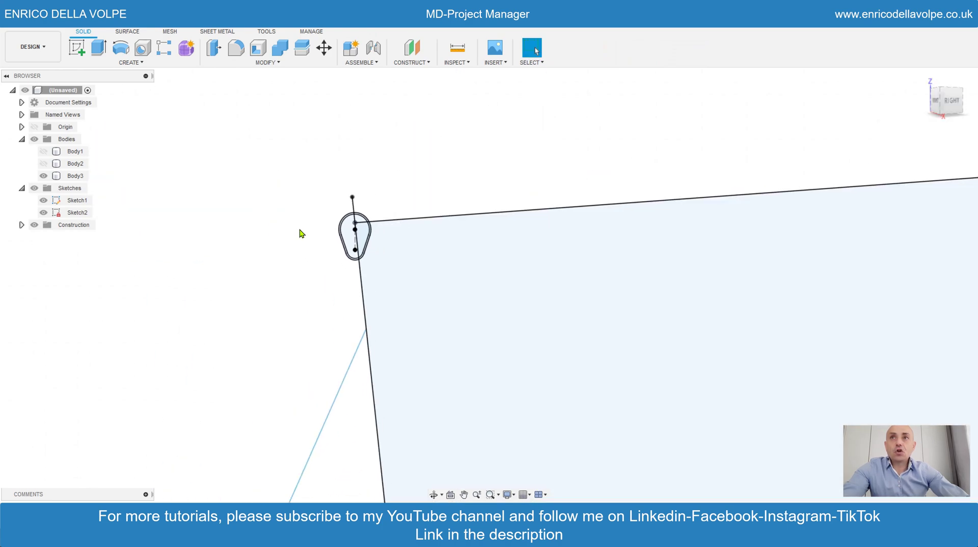
Step: Sweep the teardrop wall profile along the top tube centreline as a new body
{"action": "left_click", "coordinate": [131, 62]}
{"action": "left_click", "coordinate": [96, 130]}
{"action": "scroll", "coordinate": [350, 251], "scroll_direction": "up", "scroll_amount": 2}
{"action": "left_click", "coordinate": [324, 244]}
{"action": "scroll", "coordinate": [319, 219], "scroll_direction": "down", "scroll_amount": 3}
{"action": "scroll", "coordinate": [317, 221], "scroll_direction": "up", "scroll_amount": 2}
{"action": "left_click_drag", "start_coordinate": [326, 219], "coordinate": [636, 195]}
{"action": "scroll", "coordinate": [55, 246], "scroll_direction": "down", "scroll_amount": 2}
{"action": "left_click_drag", "start_coordinate": [349, 229], "coordinate": [582, 200]}
{"action": "left_click", "coordinate": [920, 282]}
{"action": "scroll", "coordinate": [682, 264], "scroll_direction": "down", "scroll_amount": 3}
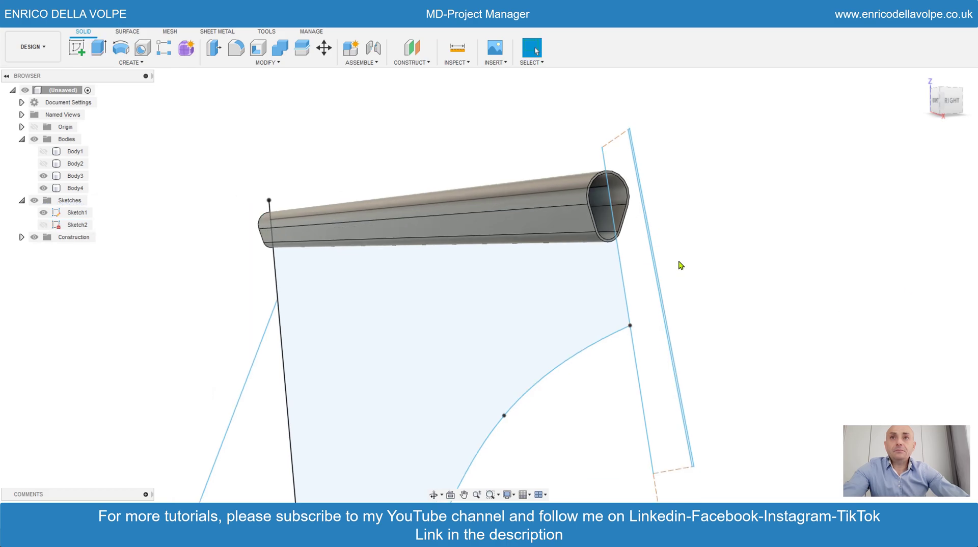
Step: Hide the remaining visible tube bodies, keeping the centreline sketch displayed
{"action": "scroll", "coordinate": [478, 189], "scroll_direction": "down", "scroll_amount": 2}
{"action": "left_click", "coordinate": [434, 494]}
{"action": "left_click_drag", "start_coordinate": [459, 239], "coordinate": [531, 235]}
{"action": "middle_click_drag", "start_coordinate": [531, 234], "coordinate": [502, 270], "text": "shift"}
{"action": "left_click", "coordinate": [44, 188]}
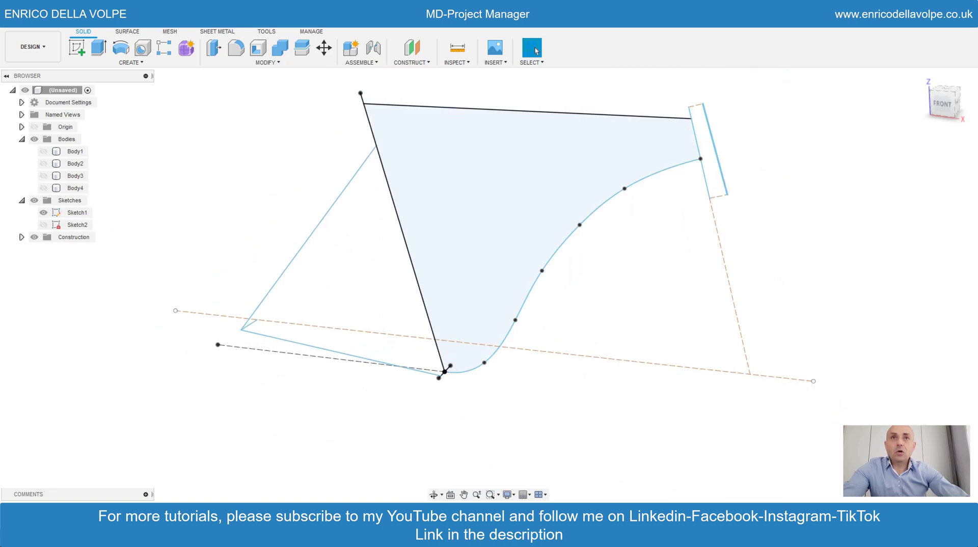
Step: Create a plane along the curved down tube path at distance 0.00, by the bottom bracket
{"action": "left_click", "coordinate": [417, 63]}
{"action": "left_click", "coordinate": [419, 147]}
{"action": "left_click", "coordinate": [559, 245]}
{"action": "left_click_drag", "start_coordinate": [560, 247], "coordinate": [384, 439]}
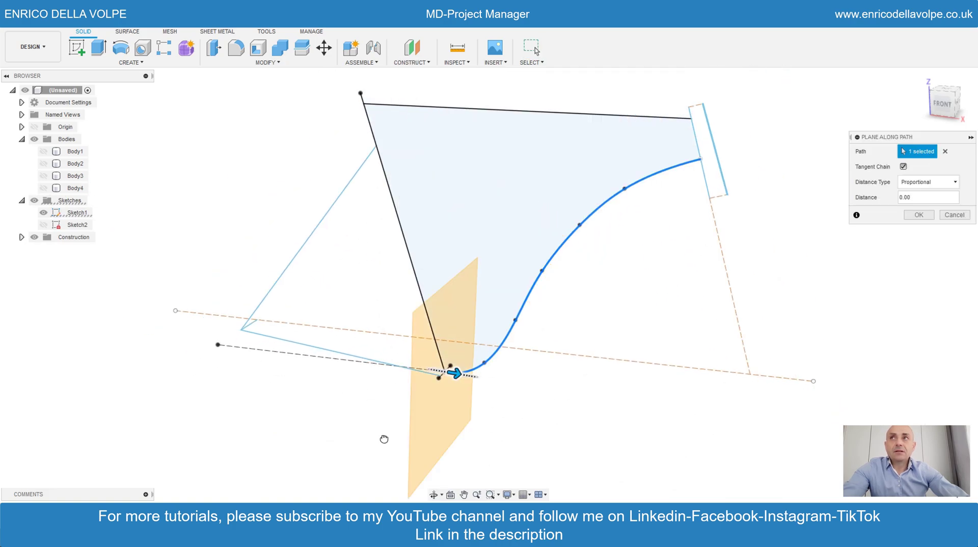
{"action": "left_click", "coordinate": [918, 215]}
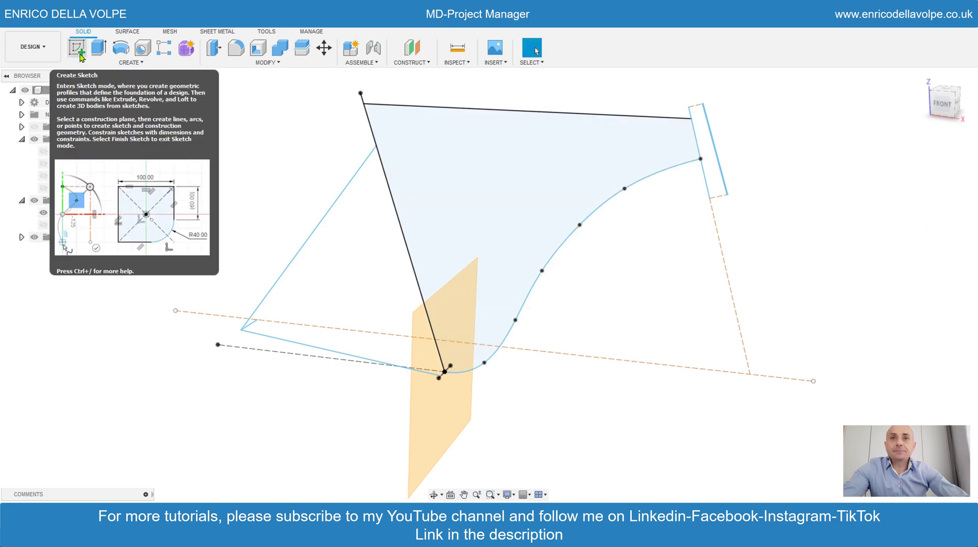
{"action": "left_click", "coordinate": [124, 32]}
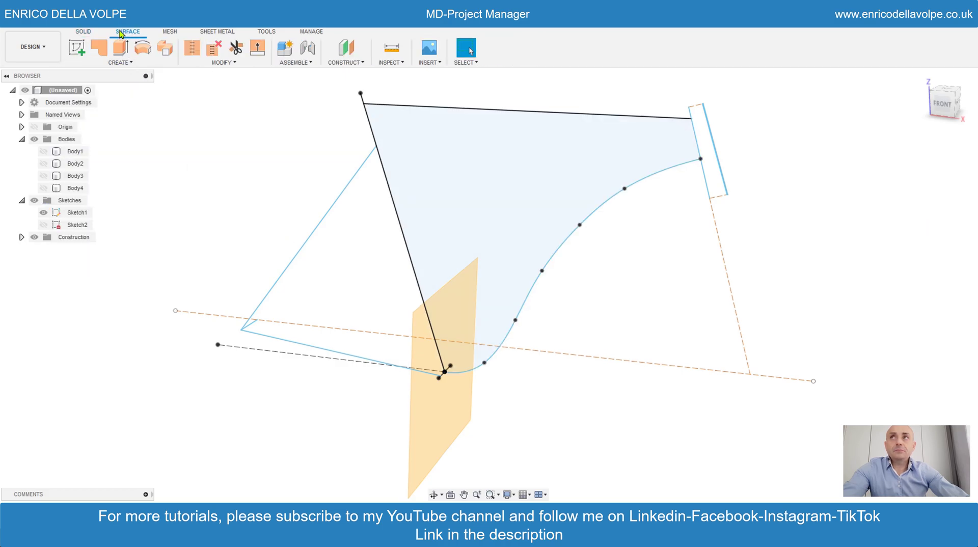
{"action": "left_click", "coordinate": [221, 34]}
{"action": "left_click", "coordinate": [266, 33]}
{"action": "left_click", "coordinate": [301, 31]}
{"action": "left_click", "coordinate": [78, 33]}
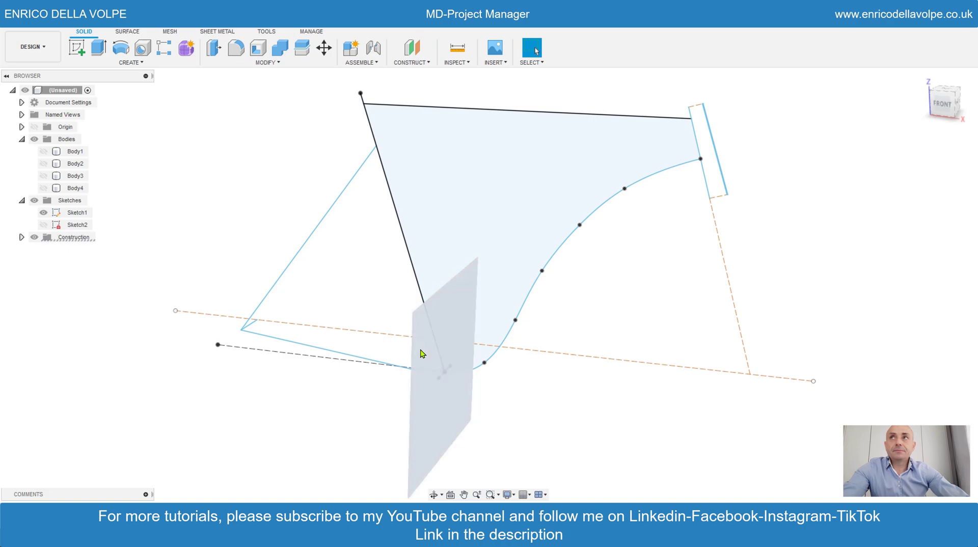
Step: Start a sketch on the new plane at the lower end of the down tube path
{"action": "left_click", "coordinate": [422, 354]}
{"action": "left_click", "coordinate": [423, 359]}
{"action": "left_click", "coordinate": [77, 48]}
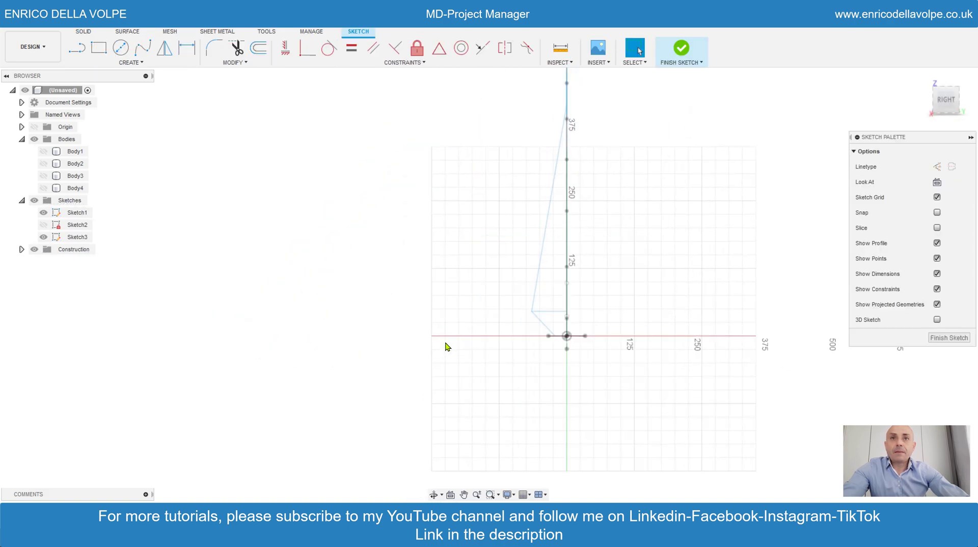
{"action": "scroll", "coordinate": [585, 351], "scroll_direction": "up", "scroll_amount": 3}
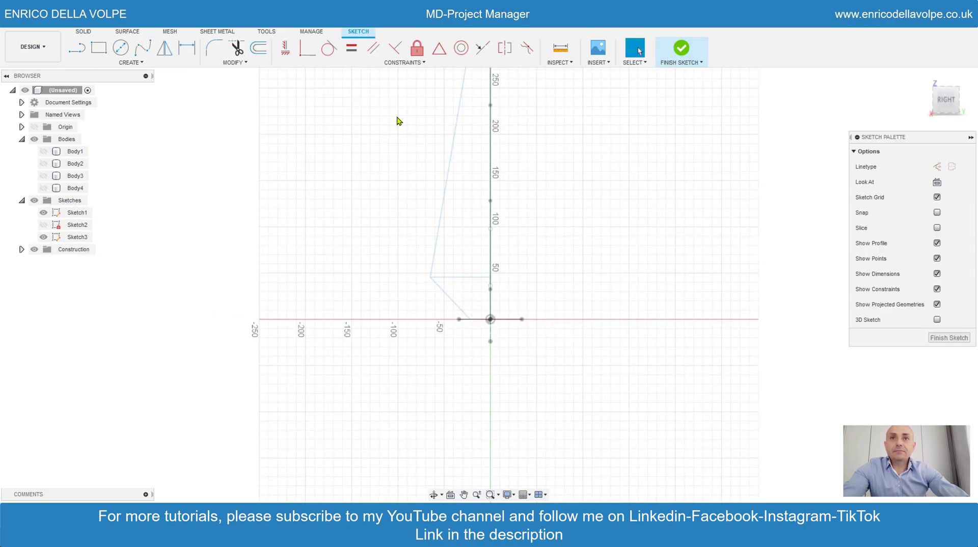
Step: Draw vertical construction lines from the sketch origin, 20 mm upward and 30 mm downward
{"action": "key", "text": "l"}
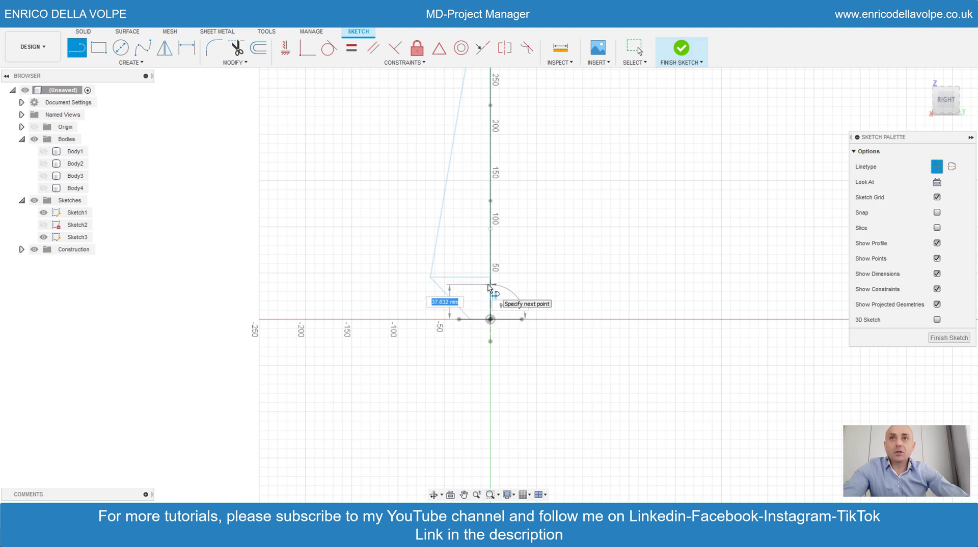
{"action": "type", "text": "20"}
{"action": "key", "text": "Return"}
{"action": "key", "text": "Escape"}
{"action": "scroll", "coordinate": [477, 314], "scroll_direction": "up", "scroll_amount": 3}
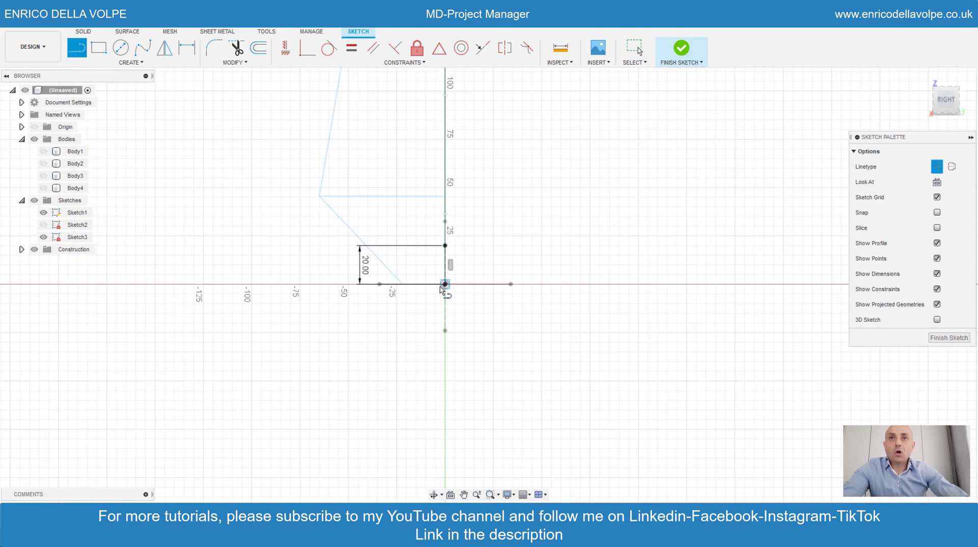
{"action": "left_click", "coordinate": [439, 289]}
{"action": "type", "text": "30"}
{"action": "key", "text": "Return"}
{"action": "key", "text": "Escape"}
{"action": "scroll", "coordinate": [446, 340], "scroll_direction": "up", "scroll_amount": 1}
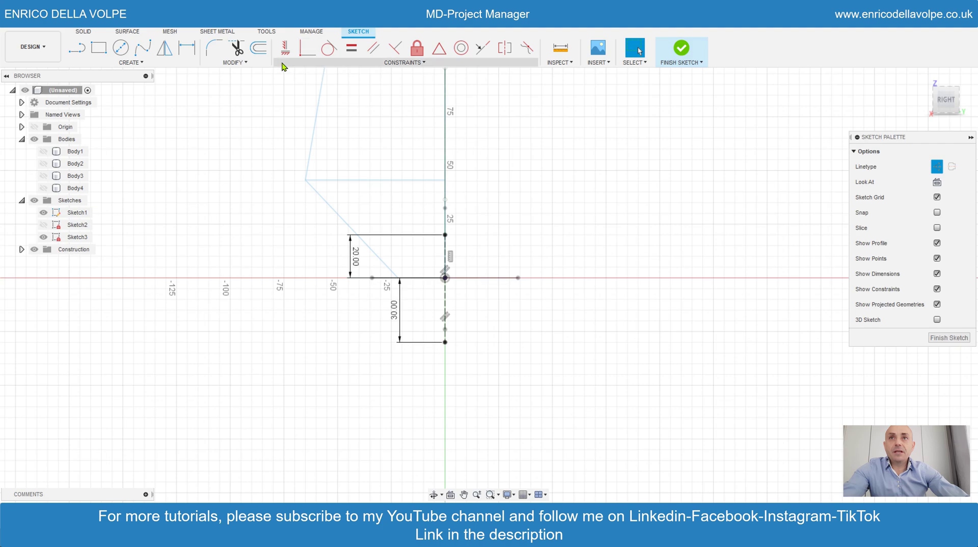
Step: Offset the chained vertical construction lines sideways by -15 mm
{"action": "left_click", "coordinate": [258, 48]}
{"action": "left_click", "coordinate": [438, 256]}
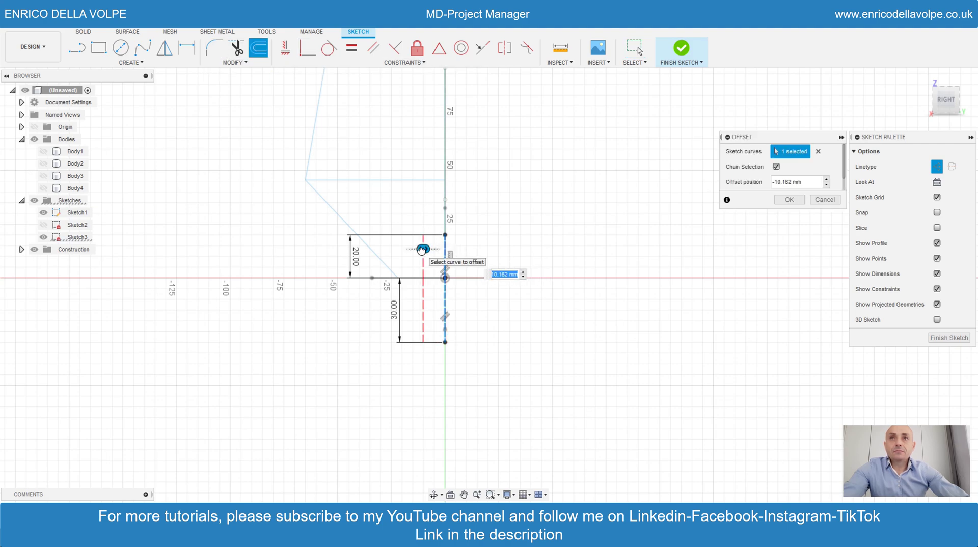
{"action": "type", "text": "-15"}
{"action": "left_click", "coordinate": [789, 199]}
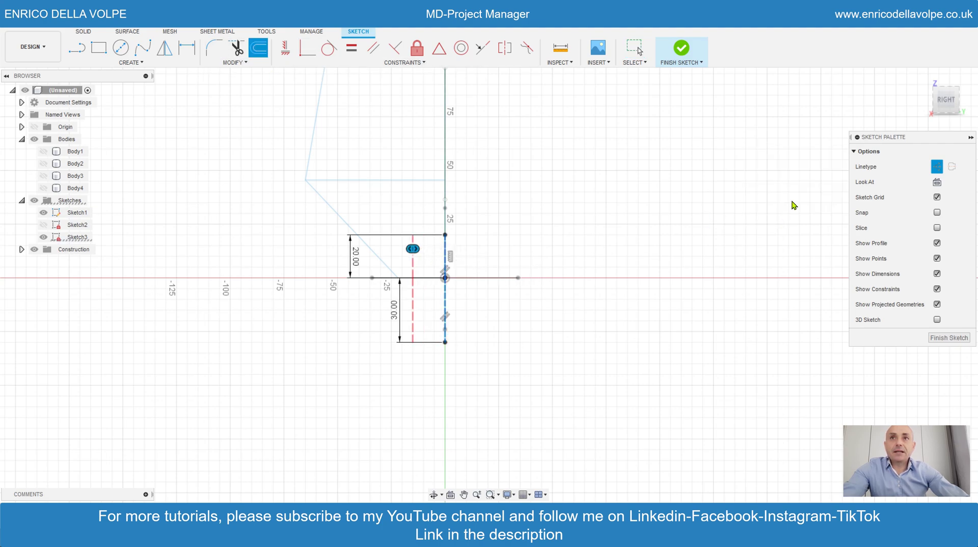
Step: Draw a fit point spline from the centreline's upper end, via the offset line, to the centreline's lower end
{"action": "scroll", "coordinate": [601, 100], "scroll_direction": "up", "scroll_amount": 2}
{"action": "left_click", "coordinate": [144, 48]}
{"action": "scroll", "coordinate": [472, 218], "scroll_direction": "up", "scroll_amount": 2}
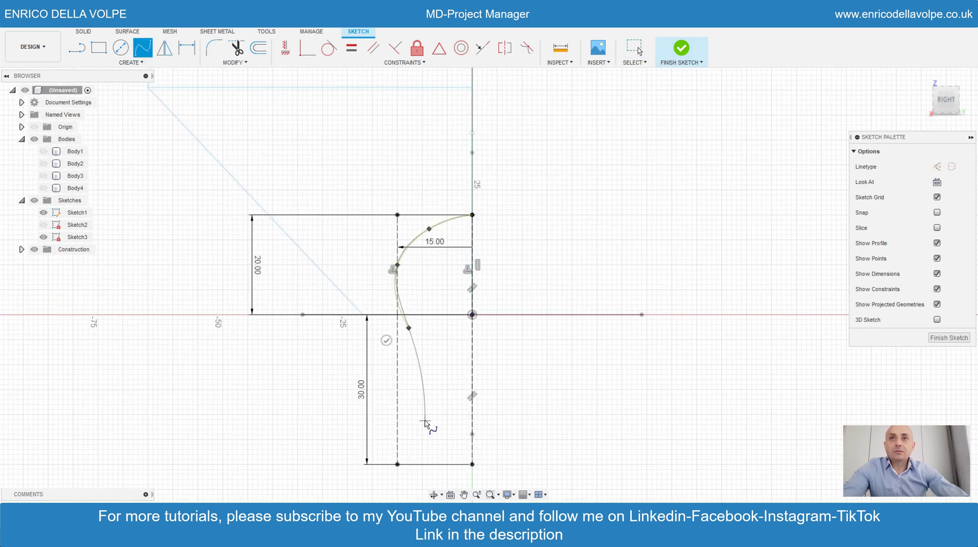
{"action": "double_click", "coordinate": [479, 470]}
{"action": "scroll", "coordinate": [487, 199], "scroll_direction": "up", "scroll_amount": 3}
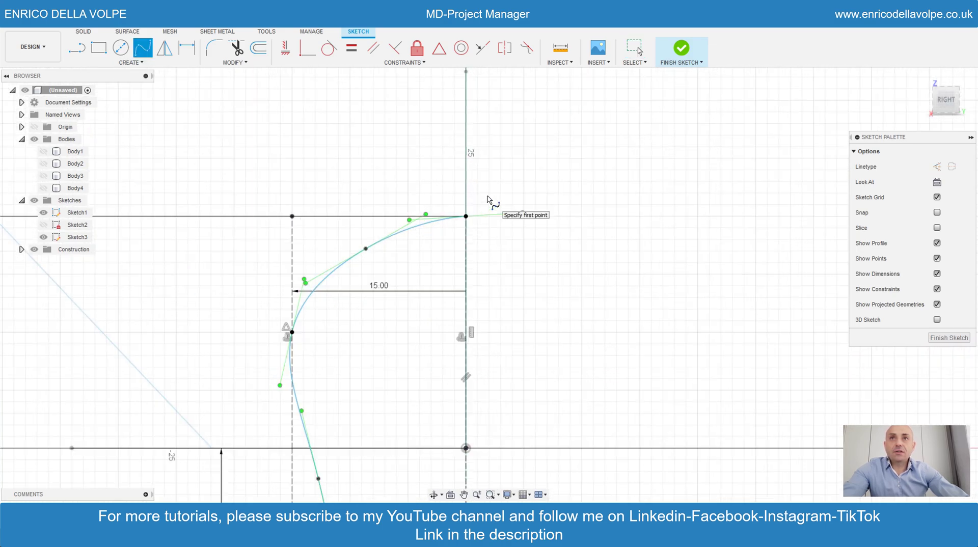
{"action": "key", "text": "Escape"}
Step: Shape the half-profile spline by levelling its end handles, making its side handle vertical and adjusting the lower fit points
{"action": "left_click_drag", "start_coordinate": [522, 213], "coordinate": [522, 218]}
{"action": "scroll", "coordinate": [583, 206], "scroll_direction": "down", "scroll_amount": 1}
{"action": "middle_click_drag", "start_coordinate": [584, 206], "coordinate": [622, 181]}
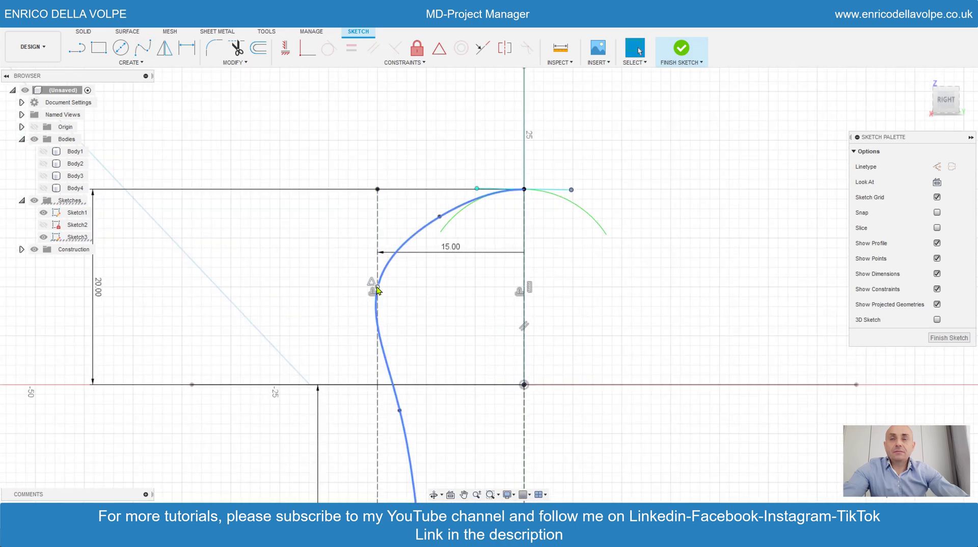
{"action": "left_click_drag", "start_coordinate": [387, 242], "coordinate": [378, 242]}
{"action": "left_click", "coordinate": [380, 246]}
{"action": "scroll", "coordinate": [402, 254], "scroll_direction": "down", "scroll_amount": 2}
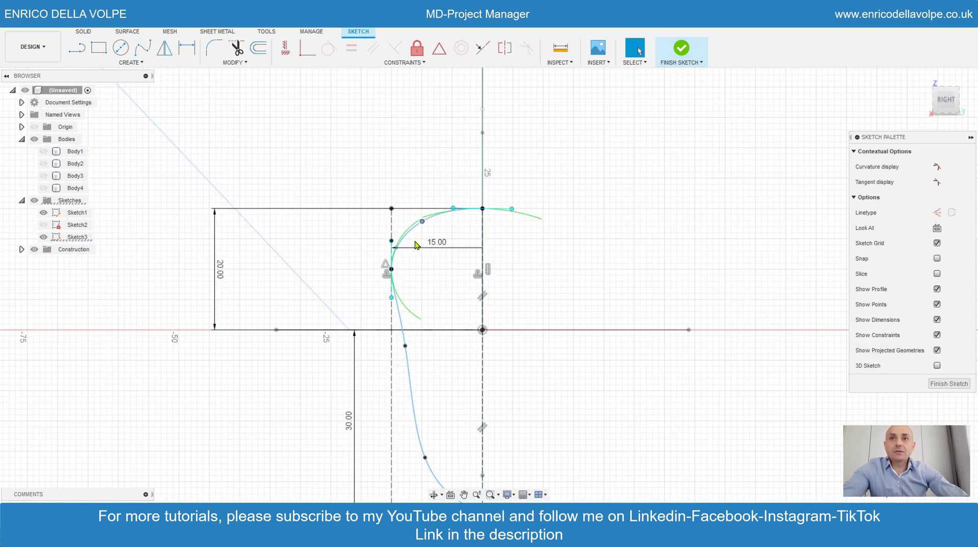
{"action": "left_click", "coordinate": [403, 285]}
{"action": "left_click_drag", "start_coordinate": [423, 387], "coordinate": [424, 380]}
{"action": "left_click_drag", "start_coordinate": [505, 457], "coordinate": [509, 438]}
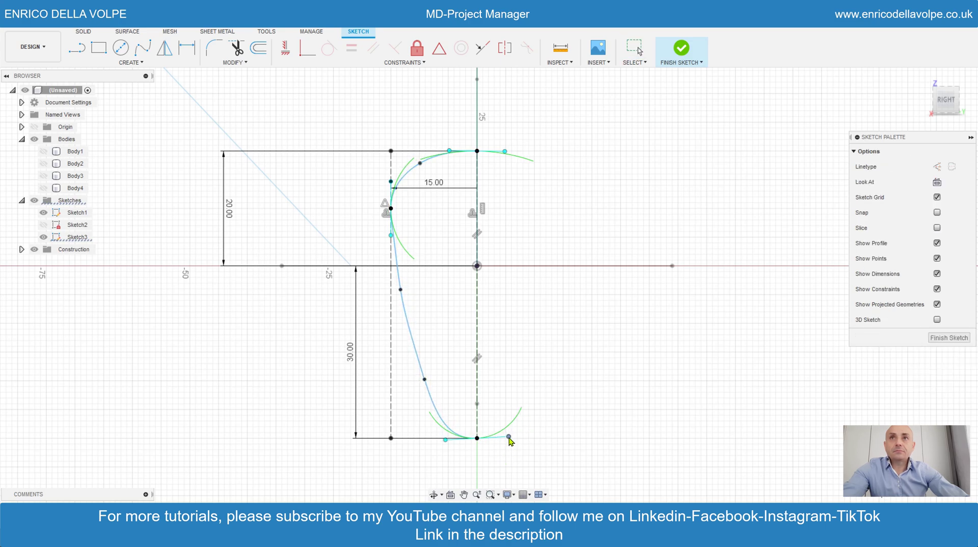
Step: Mirror the half-profile spline about the vertical centreline to close the outline
{"action": "scroll", "coordinate": [365, 331], "scroll_direction": "down", "scroll_amount": 1}
{"action": "left_click", "coordinate": [164, 48]}
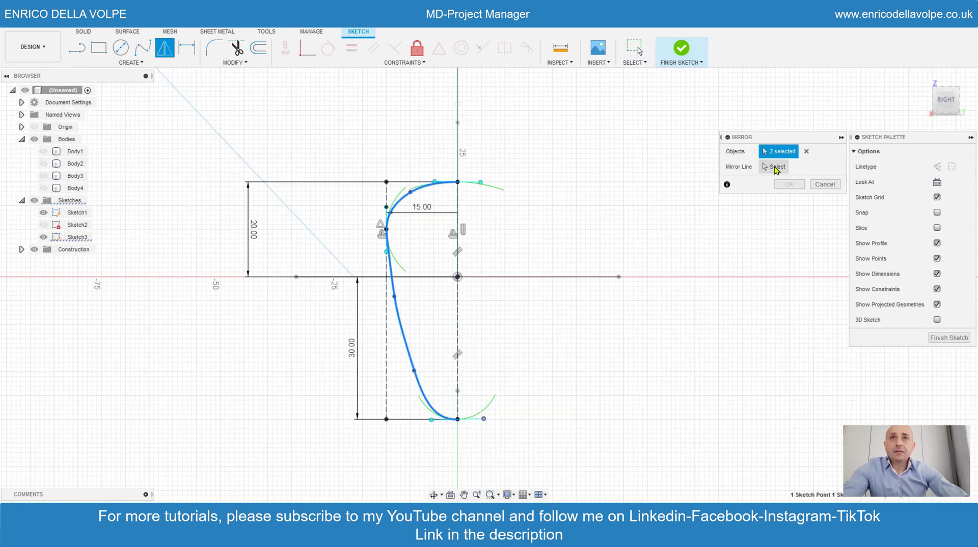
{"action": "left_click", "coordinate": [457, 261]}
Step: Offset the closed down tube outline inward by 1.5 mm and finish the sketch
{"action": "key", "text": "o"}
{"action": "left_click", "coordinate": [438, 182]}
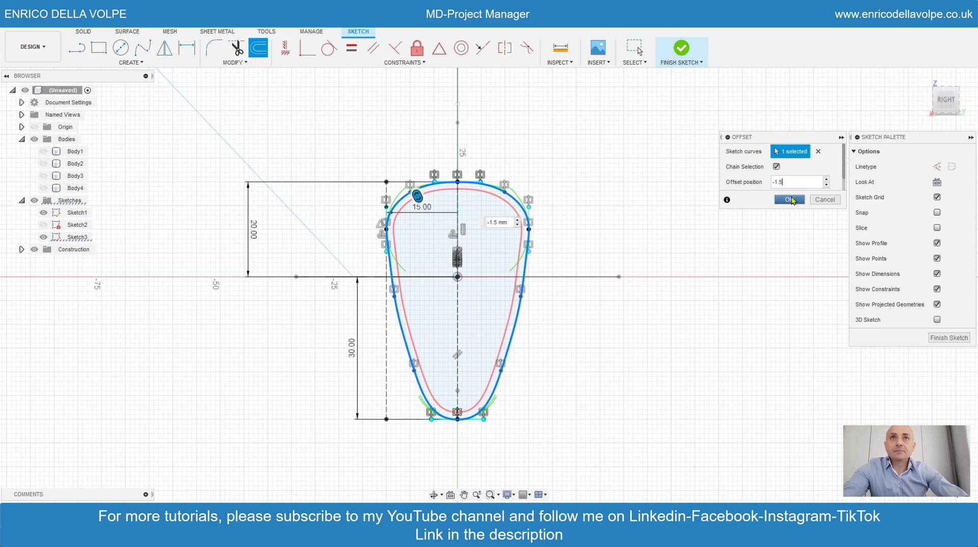
{"action": "left_click", "coordinate": [791, 200]}
{"action": "left_click", "coordinate": [682, 49]}
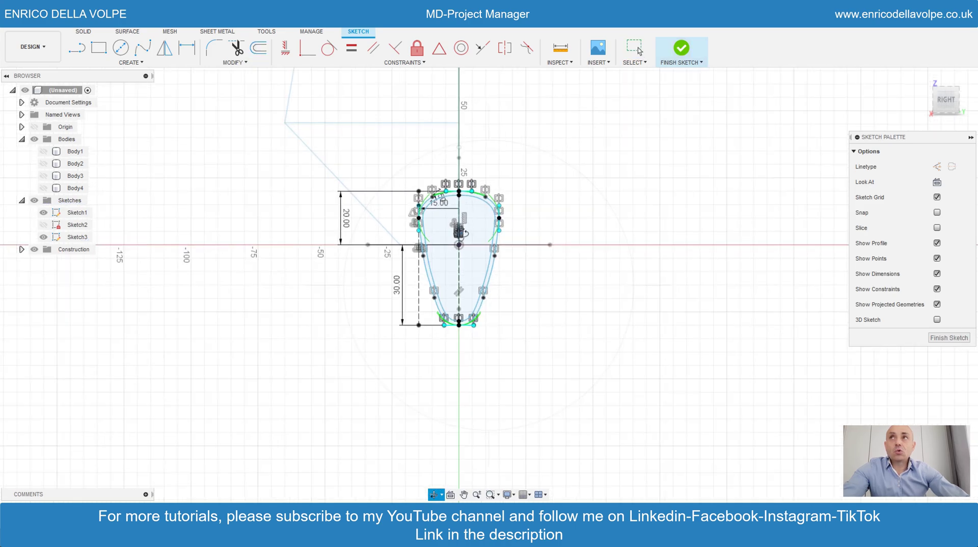
Step: Sweep the down tube wall profile along the full curved path, perpendicular to it, as a new body
{"action": "left_click", "coordinate": [131, 63]}
{"action": "left_click", "coordinate": [86, 128]}
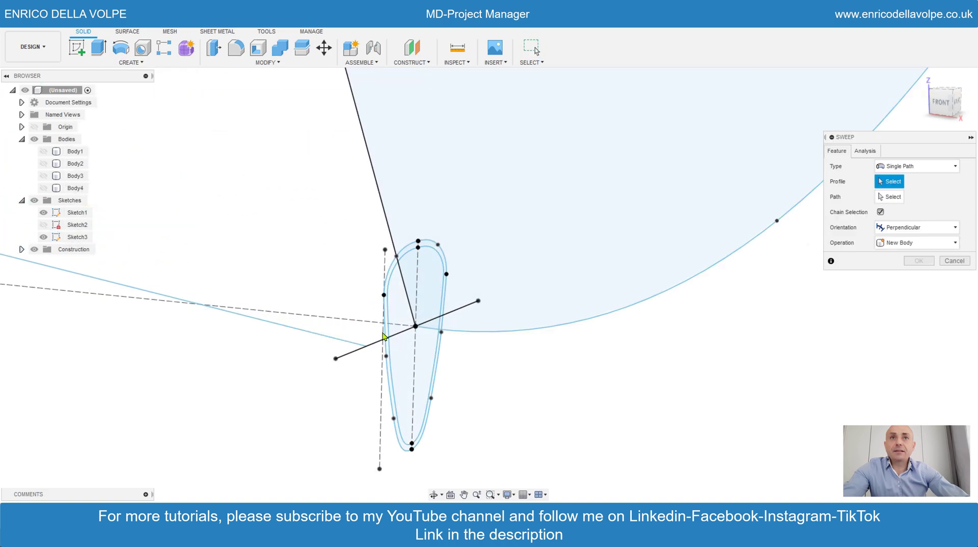
{"action": "left_click", "coordinate": [384, 336]}
{"action": "scroll", "coordinate": [390, 323], "scroll_direction": "down", "scroll_amount": 4}
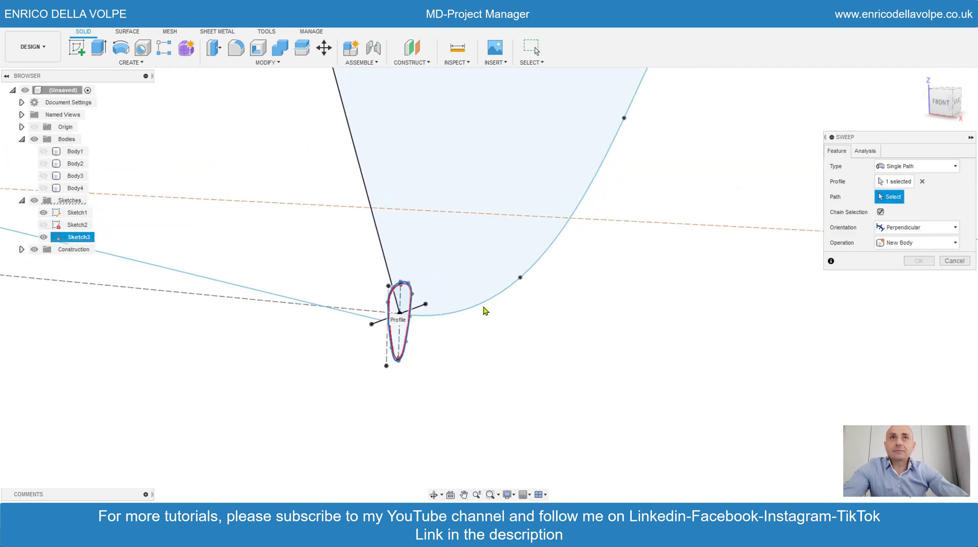
{"action": "left_click", "coordinate": [481, 306]}
{"action": "scroll", "coordinate": [373, 382], "scroll_direction": "down", "scroll_amount": 4}
{"action": "scroll", "coordinate": [594, 158], "scroll_direction": "up", "scroll_amount": 3}
{"action": "left_click_drag", "start_coordinate": [575, 165], "coordinate": [588, 184]}
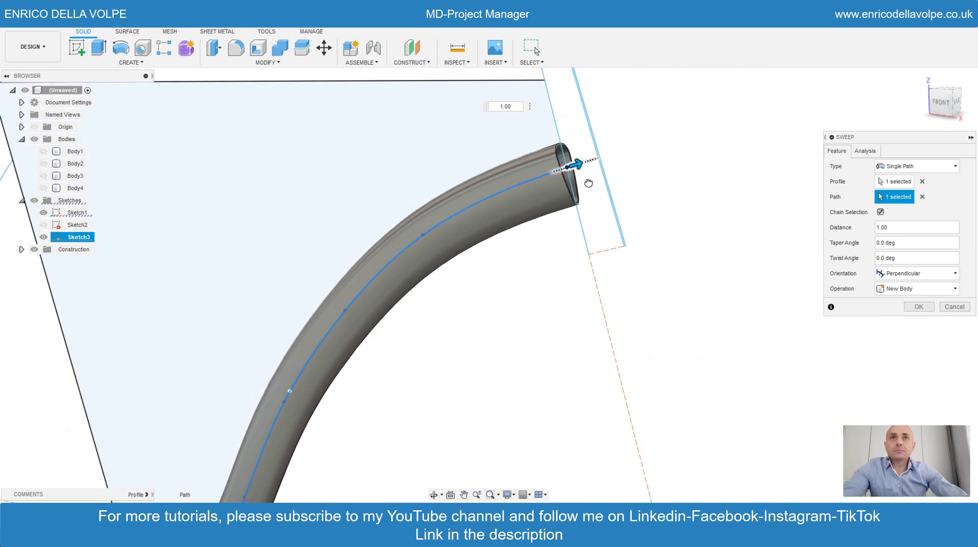
{"action": "left_click", "coordinate": [911, 308]}
{"action": "scroll", "coordinate": [688, 283], "scroll_direction": "down", "scroll_amount": 5}
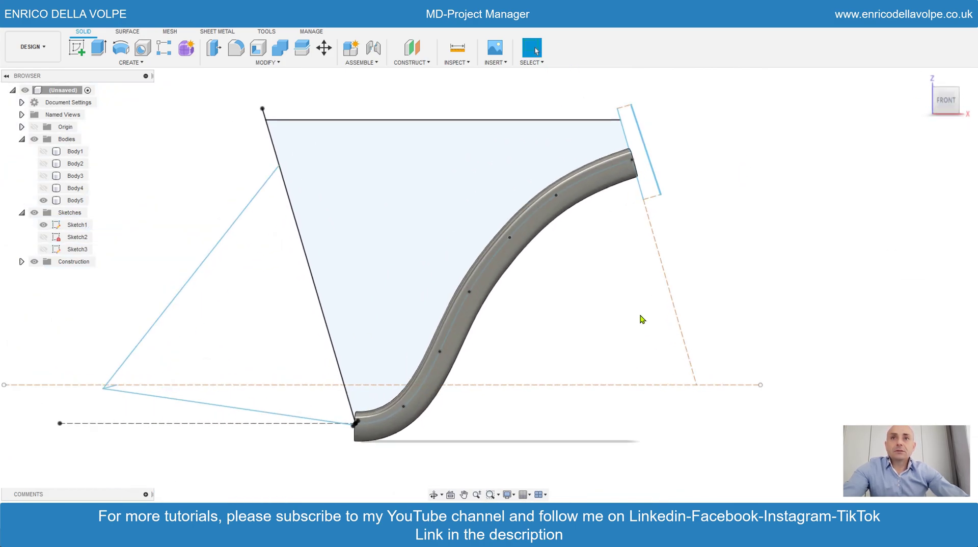
Step: Move the middle fit point of the down tube path by about 5.4 mm in X and 4.6 mm in Y
{"action": "scroll", "coordinate": [642, 319], "scroll_direction": "up", "scroll_amount": 2}
{"action": "left_click", "coordinate": [443, 293]}
{"action": "right_click", "coordinate": [438, 285]}
{"action": "left_click", "coordinate": [429, 299]}
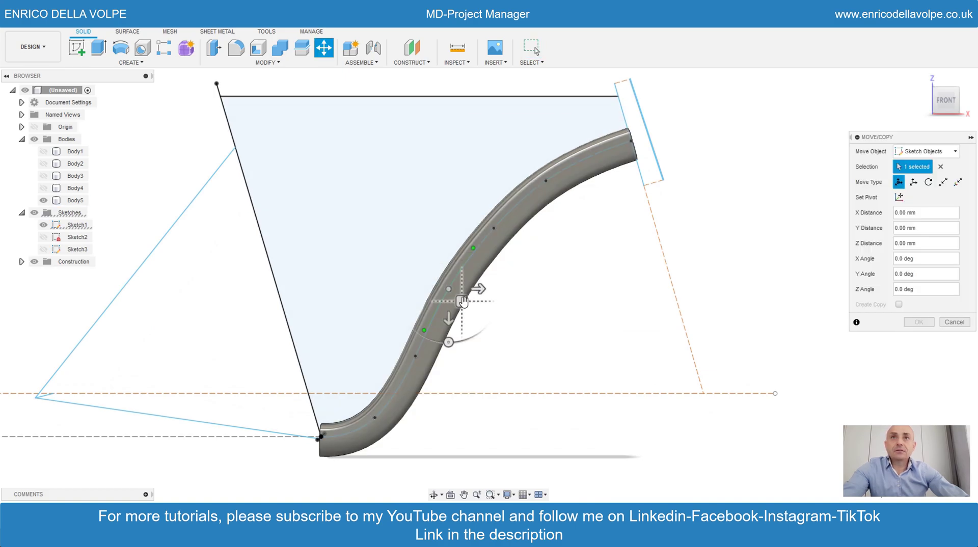
{"action": "left_click_drag", "start_coordinate": [462, 301], "coordinate": [465, 304]}
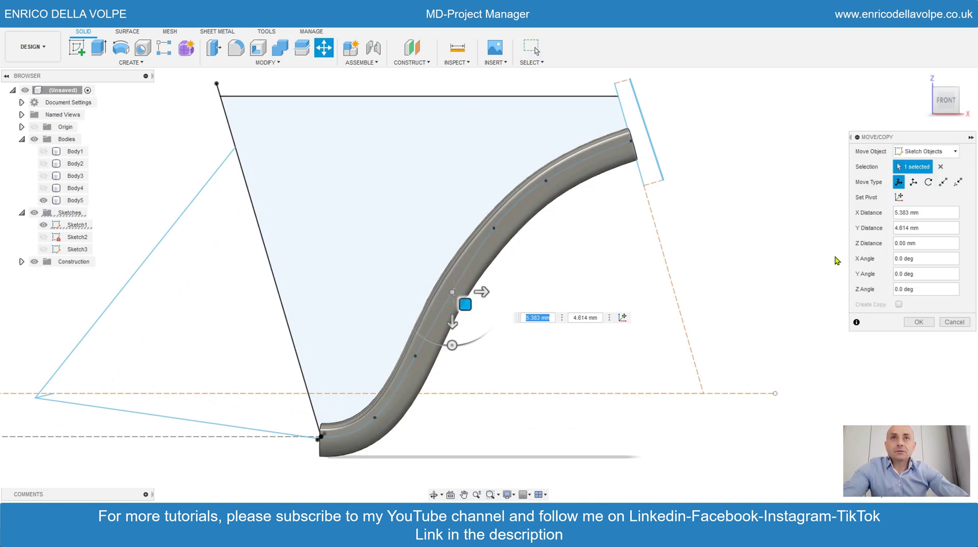
{"action": "left_click", "coordinate": [918, 322]}
Step: Move the upper fit point of the down tube path to smooth the bend near the head tube
{"action": "scroll", "coordinate": [561, 229], "scroll_direction": "down", "scroll_amount": 2}
{"action": "scroll", "coordinate": [549, 221], "scroll_direction": "up", "scroll_amount": 2}
{"action": "scroll", "coordinate": [548, 222], "scroll_direction": "up", "scroll_amount": 2}
{"action": "right_click", "coordinate": [546, 179]}
{"action": "left_click", "coordinate": [509, 192]}
{"action": "left_click_drag", "start_coordinate": [558, 191], "coordinate": [560, 179]}
{"action": "key", "text": "Return"}
{"action": "scroll", "coordinate": [541, 277], "scroll_direction": "down", "scroll_amount": 3}
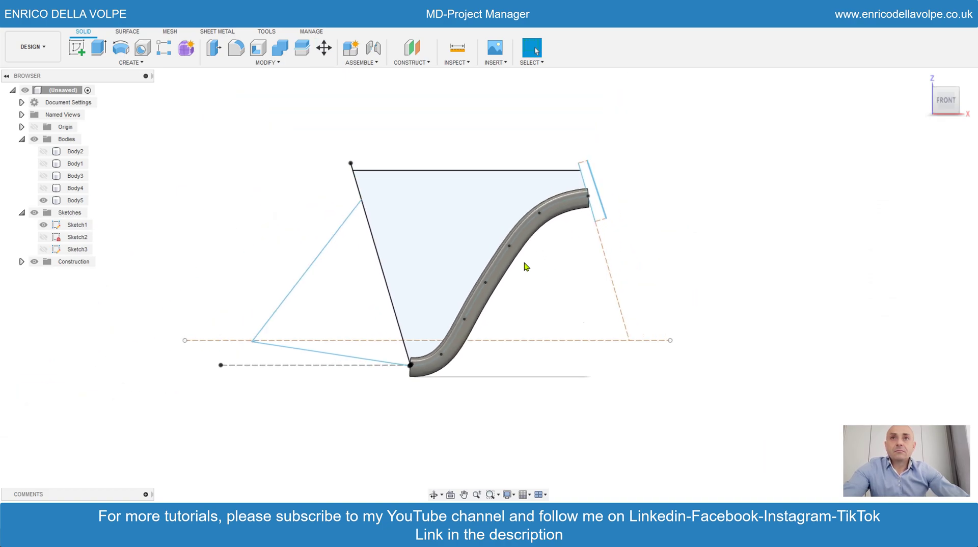
Step: Show the four hidden frame bodies together with the swept down tube
{"action": "left_click_drag", "start_coordinate": [510, 306], "coordinate": [577, 281]}
{"action": "key", "text": "Escape"}
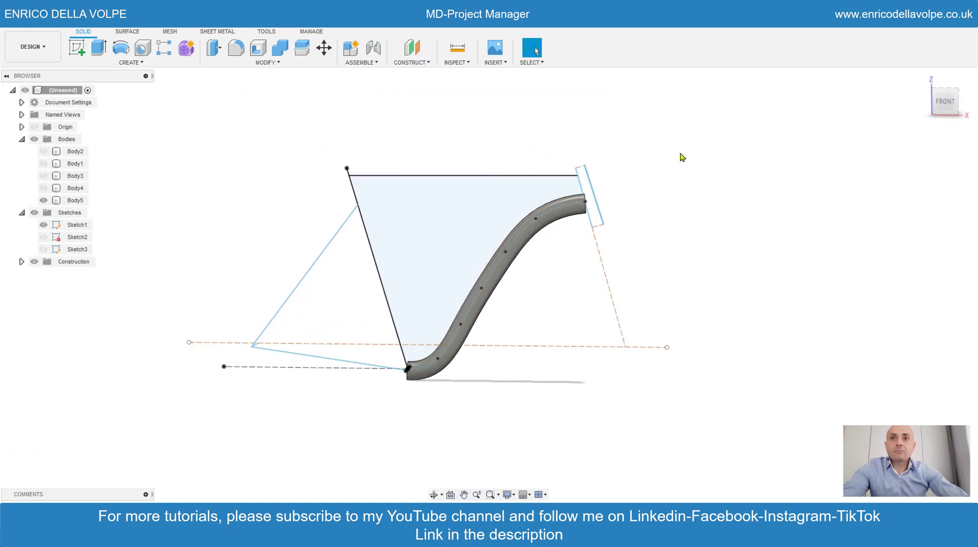
{"action": "left_click", "coordinate": [433, 495]}
{"action": "left_click_drag", "start_coordinate": [446, 334], "coordinate": [494, 350]}
{"action": "left_click", "coordinate": [466, 357]}
{"action": "scroll", "coordinate": [487, 316], "scroll_direction": "up", "scroll_amount": 2}
{"action": "key", "text": "Escape"}
{"action": "left_click", "coordinate": [44, 151]}
{"action": "left_click", "coordinate": [43, 163]}
{"action": "left_click", "coordinate": [43, 176]}
{"action": "scroll", "coordinate": [340, 265], "scroll_direction": "down", "scroll_amount": 2}
{"action": "left_click", "coordinate": [43, 187]}
{"action": "scroll", "coordinate": [420, 349], "scroll_direction": "up", "scroll_amount": 4}
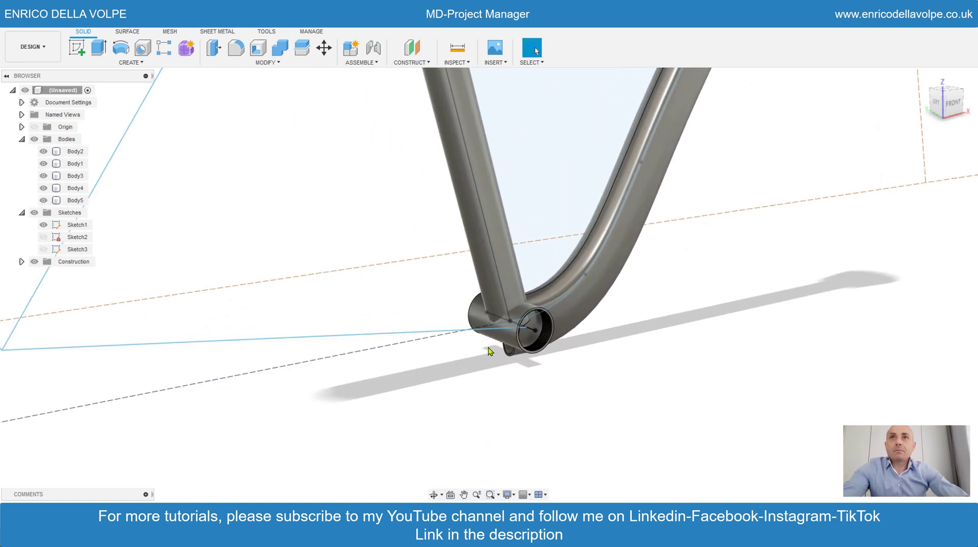
{"action": "scroll", "coordinate": [430, 318], "scroll_direction": "down", "scroll_amount": 3}
{"action": "scroll", "coordinate": [395, 122], "scroll_direction": "up", "scroll_amount": 2}
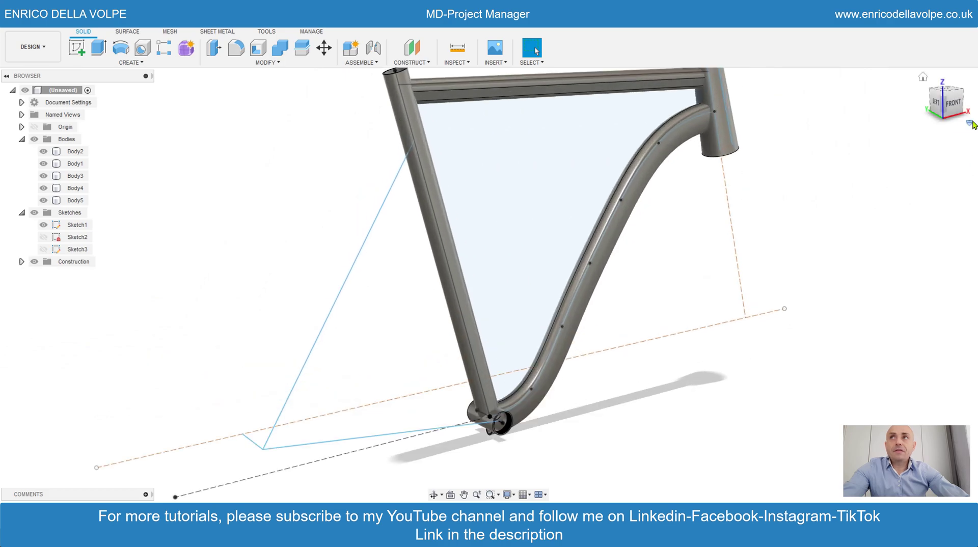
Step: Create a 20 mm Form pipe along the chained rear stay lines, with smooth display and the fewest segments
{"action": "left_click", "coordinate": [186, 49]}
{"action": "left_click", "coordinate": [131, 62]}
{"action": "left_click", "coordinate": [84, 155]}
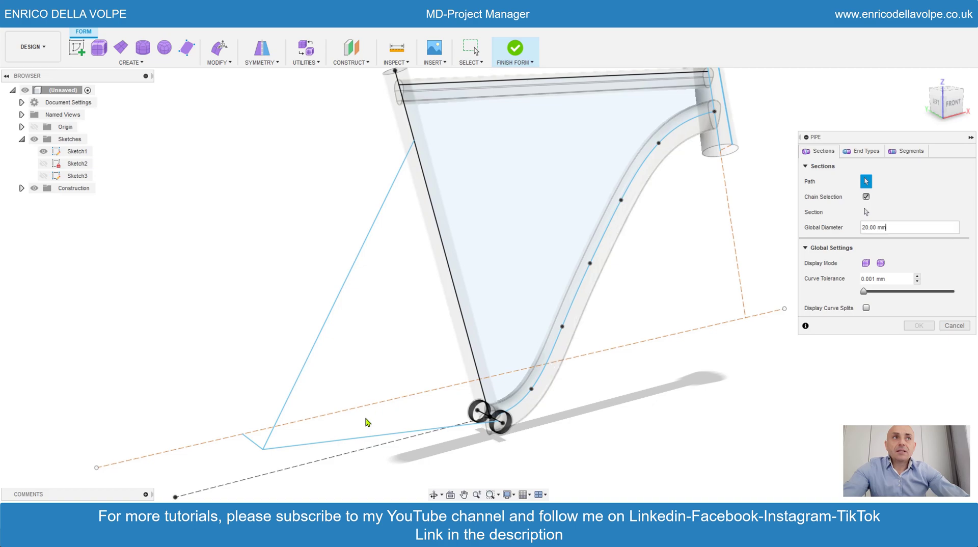
{"action": "left_click", "coordinate": [367, 422]}
{"action": "left_click", "coordinate": [310, 359]}
{"action": "left_click", "coordinate": [881, 263]}
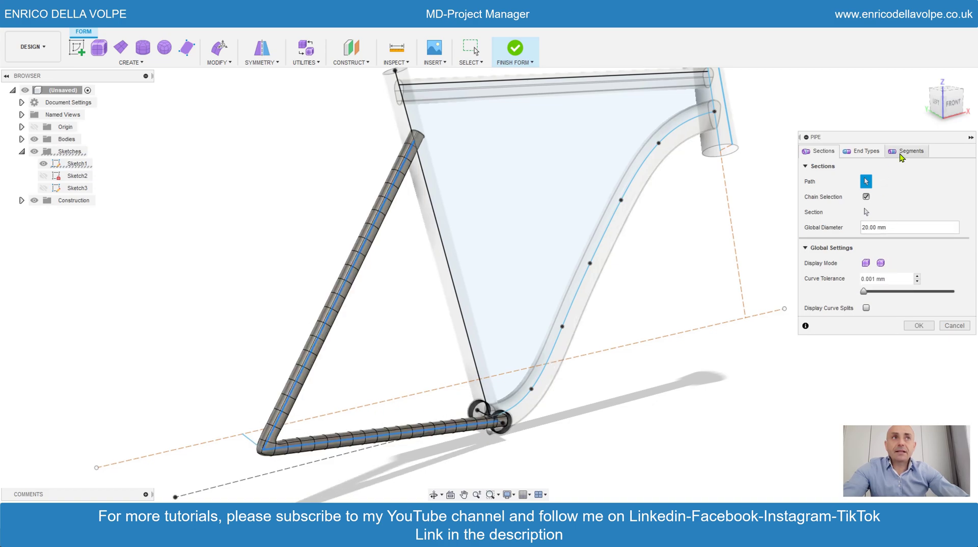
{"action": "left_click", "coordinate": [906, 151]}
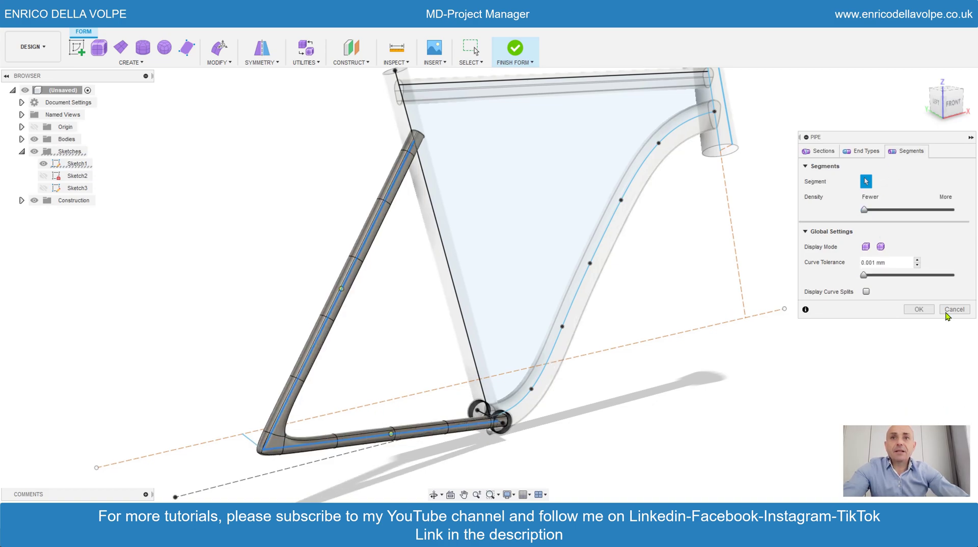
{"action": "left_click", "coordinate": [919, 309]}
Step: Scale down the open edge loop at the pipe's bottom bracket end using Edit Form
{"action": "scroll", "coordinate": [539, 250], "scroll_direction": "down", "scroll_amount": 2}
{"action": "scroll", "coordinate": [505, 384], "scroll_direction": "up", "scroll_amount": 5}
{"action": "scroll", "coordinate": [496, 387], "scroll_direction": "down", "scroll_amount": 4}
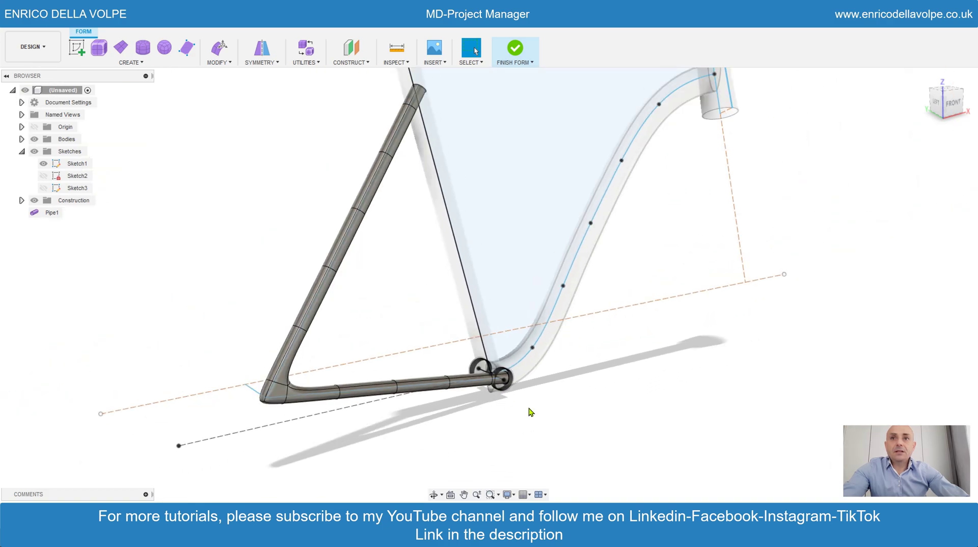
{"action": "left_click", "coordinate": [436, 495]}
{"action": "left_click_drag", "start_coordinate": [422, 357], "coordinate": [758, 288]}
{"action": "scroll", "coordinate": [374, 366], "scroll_direction": "up", "scroll_amount": 5}
{"action": "left_click", "coordinate": [221, 62]}
{"action": "left_click", "coordinate": [232, 76]}
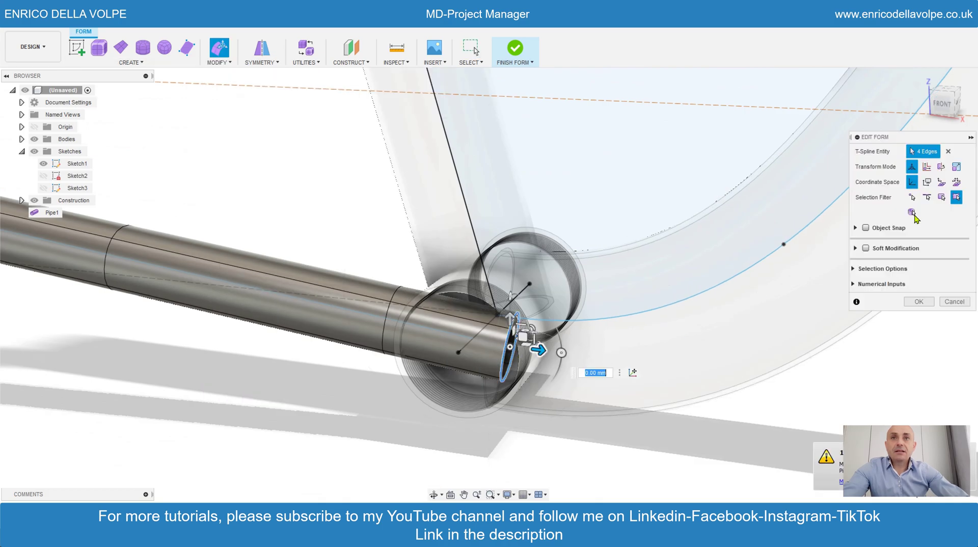
{"action": "scroll", "coordinate": [522, 361], "scroll_direction": "up", "scroll_amount": 2}
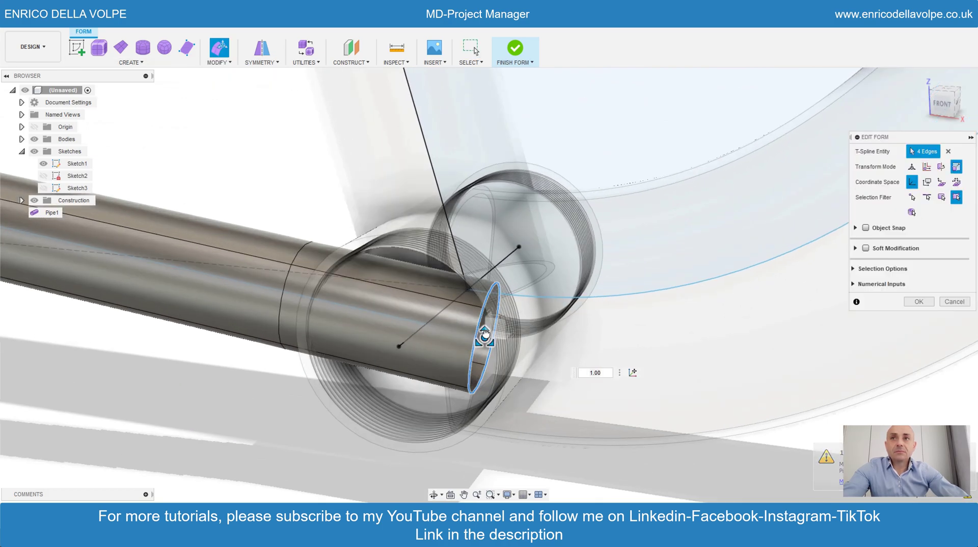
{"action": "mouse_move", "coordinate": [485, 333]}
{"action": "left_mouse_down"}
{"action": "mouse_move", "coordinate": [481, 322]}
{"action": "mouse_move", "coordinate": [485, 332]}
{"action": "left_mouse_up"}
{"action": "left_click", "coordinate": [918, 301]}
Step: Scale down the neighbouring edge loop of the chainstay, just outside the bottom bracket shell
{"action": "double_click", "coordinate": [295, 275]}
{"action": "left_click", "coordinate": [219, 56]}
{"action": "left_click", "coordinate": [226, 74]}
{"action": "mouse_move", "coordinate": [308, 299]}
{"action": "left_mouse_down"}
{"action": "mouse_move", "coordinate": [301, 286]}
{"action": "mouse_move", "coordinate": [302, 296]}
{"action": "left_mouse_up"}
{"action": "left_click", "coordinate": [919, 301]}
Step: Select four upper and lower faces along the chainstay's middle section and start Edit Form on them
{"action": "scroll", "coordinate": [734, 328], "scroll_direction": "down", "scroll_amount": 8}
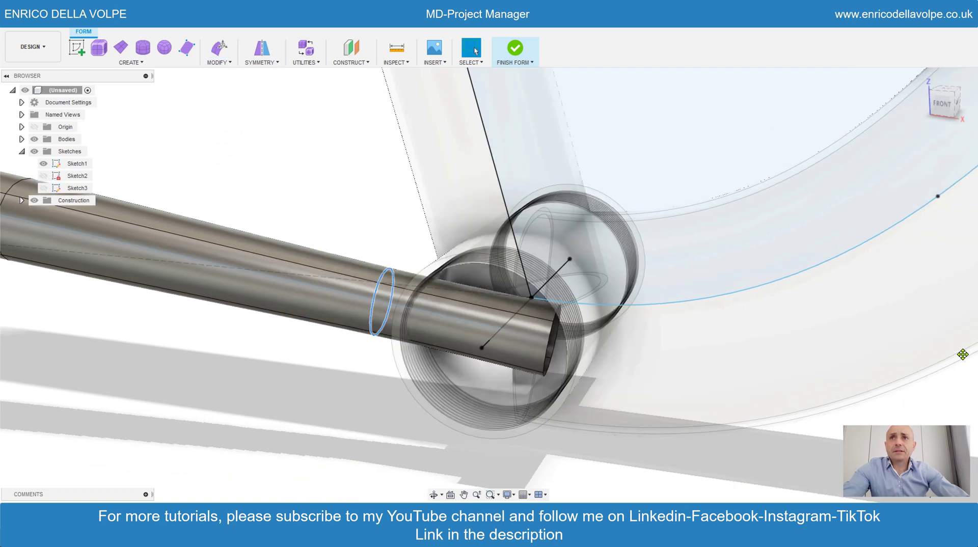
{"action": "scroll", "coordinate": [681, 311], "scroll_direction": "up", "scroll_amount": 6}
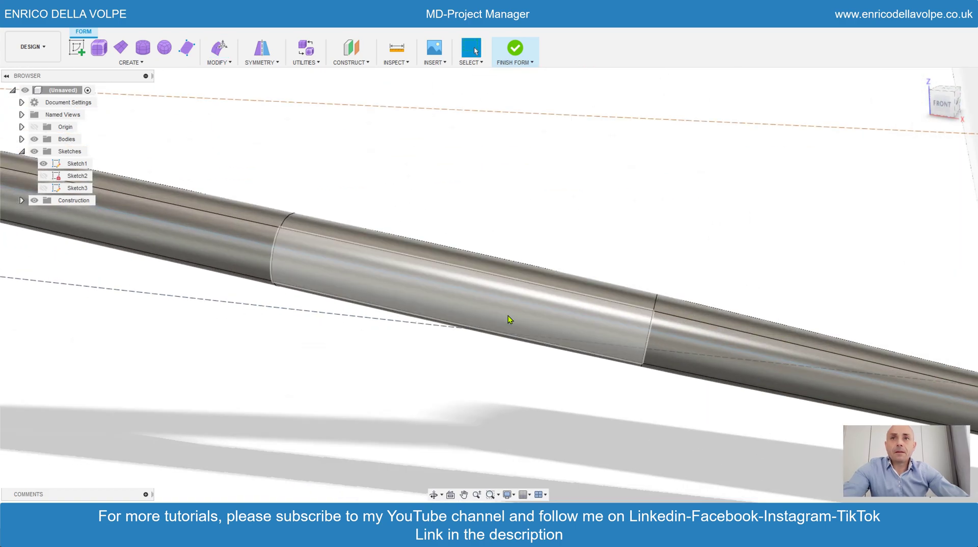
{"action": "scroll", "coordinate": [502, 325], "scroll_direction": "down", "scroll_amount": 5}
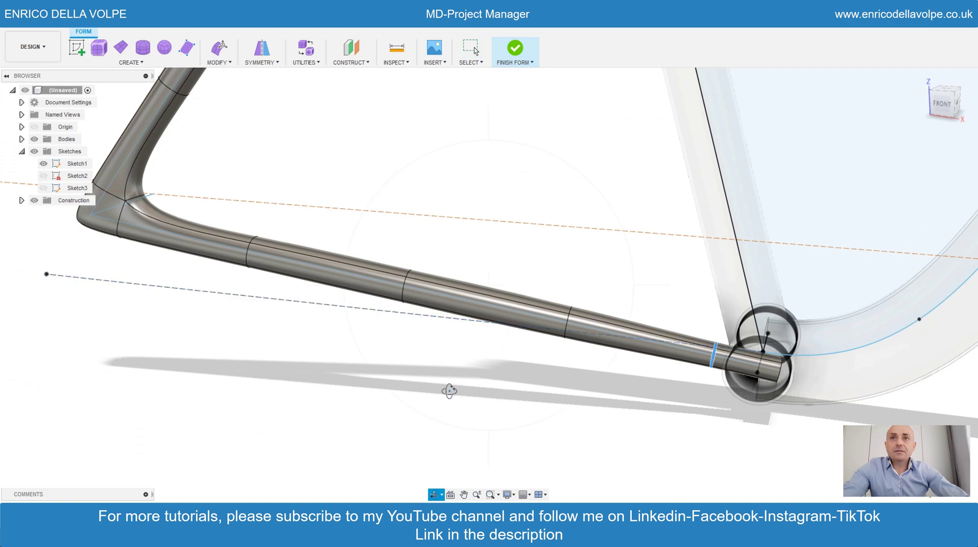
{"action": "middle_click_drag", "start_coordinate": [453, 344], "coordinate": [432, 330], "text": "shift"}
{"action": "scroll", "coordinate": [432, 329], "scroll_direction": "up", "scroll_amount": 3}
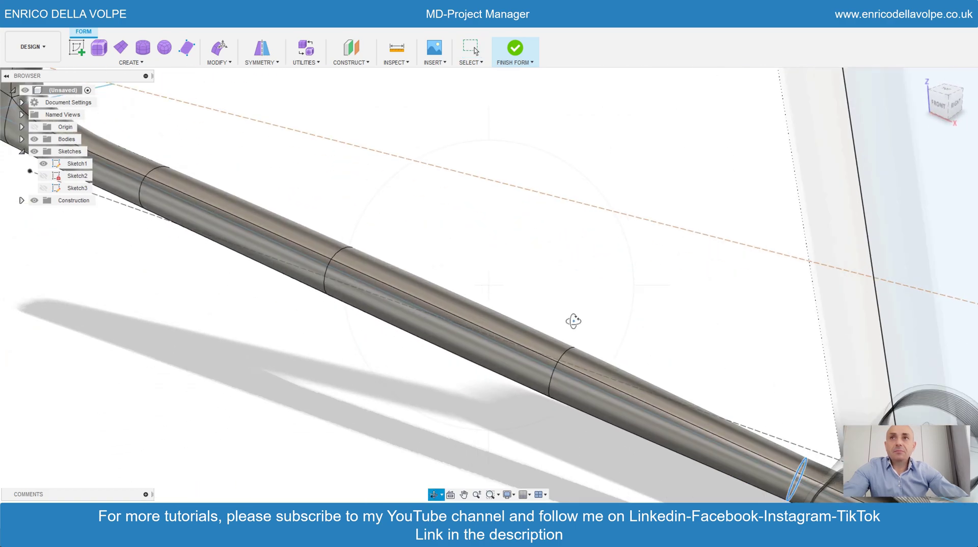
{"action": "left_click", "coordinate": [439, 293]}
{"action": "left_click", "coordinate": [319, 238], "text": "shift"}
{"action": "left_click", "coordinate": [434, 494]}
{"action": "scroll", "coordinate": [431, 283], "scroll_direction": "down", "scroll_amount": 2}
{"action": "left_click_drag", "start_coordinate": [447, 288], "coordinate": [471, 247]}
{"action": "middle_click_drag", "start_coordinate": [471, 247], "coordinate": [474, 245], "text": "shift"}
{"action": "left_click", "coordinate": [400, 203], "text": "shift"}
{"action": "left_click", "coordinate": [436, 207], "text": "shift"}
{"action": "left_click", "coordinate": [224, 62]}
{"action": "left_click", "coordinate": [240, 77]}
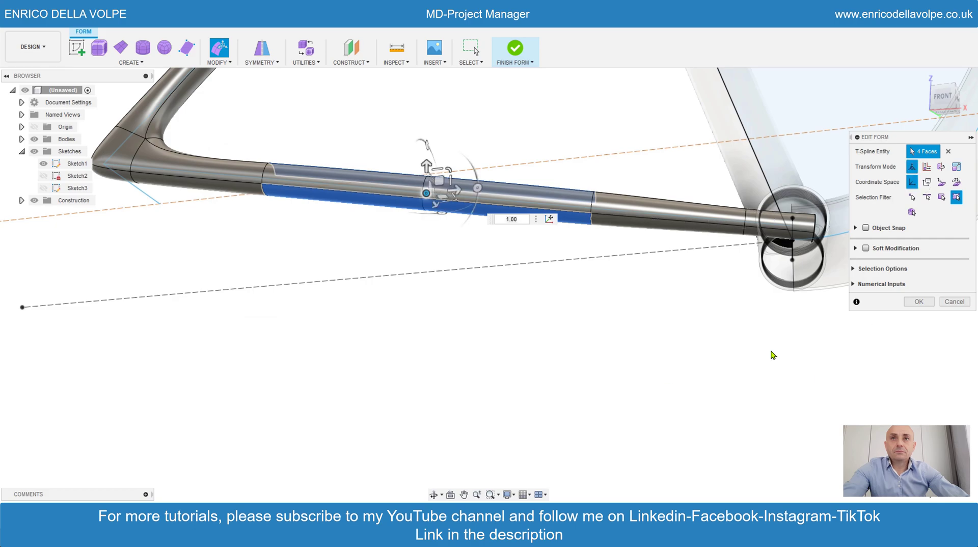
{"action": "left_click", "coordinate": [436, 494]}
{"action": "left_click_drag", "start_coordinate": [424, 327], "coordinate": [434, 365]}
{"action": "key", "text": "Escape"}
{"action": "scroll", "coordinate": [487, 309], "scroll_direction": "up", "scroll_amount": 2}
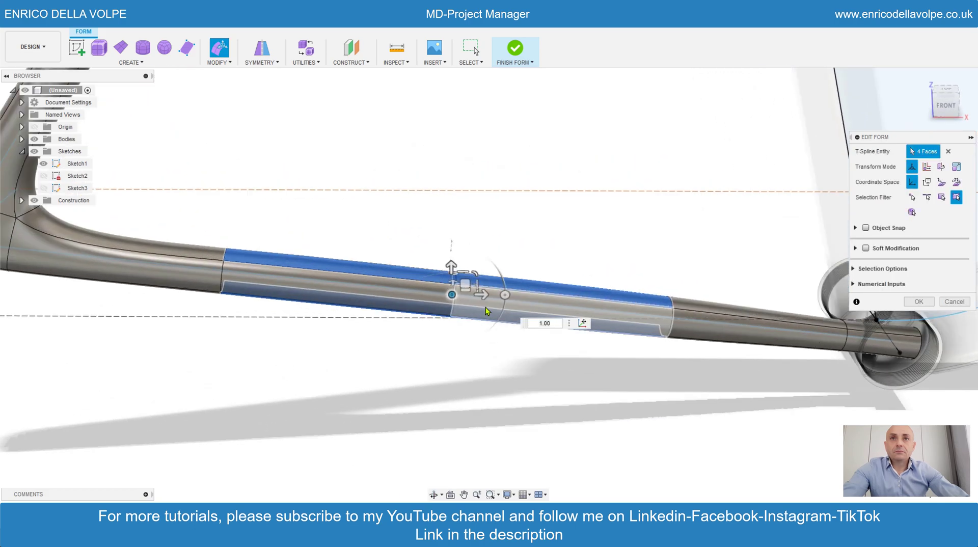
{"action": "left_click_drag", "start_coordinate": [441, 288], "coordinate": [453, 264]}
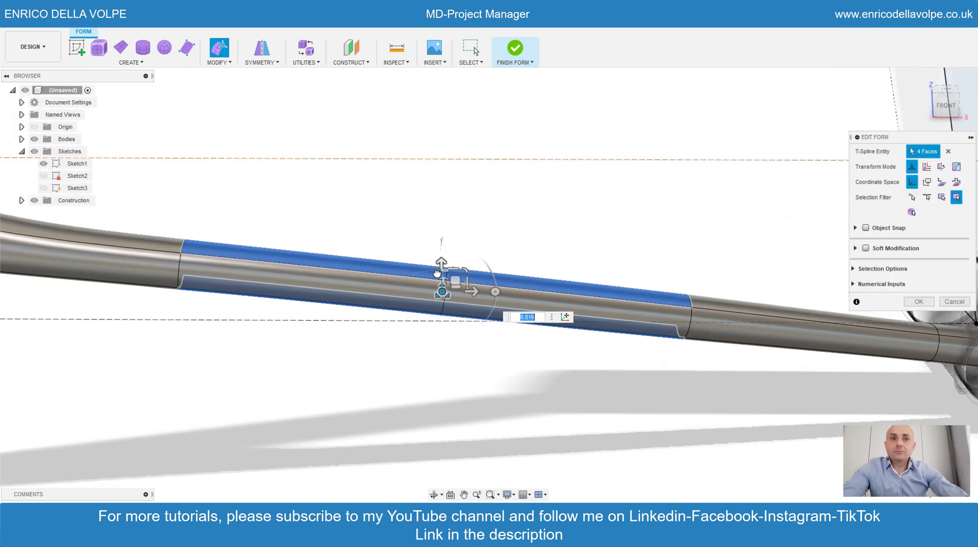
{"action": "key", "text": "Escape"}
Step: Scale up the four selected chainstay faces uniformly to thicken the tube's middle section
{"action": "left_click", "coordinate": [219, 63]}
{"action": "left_click", "coordinate": [223, 74]}
{"action": "left_click", "coordinate": [955, 167]}
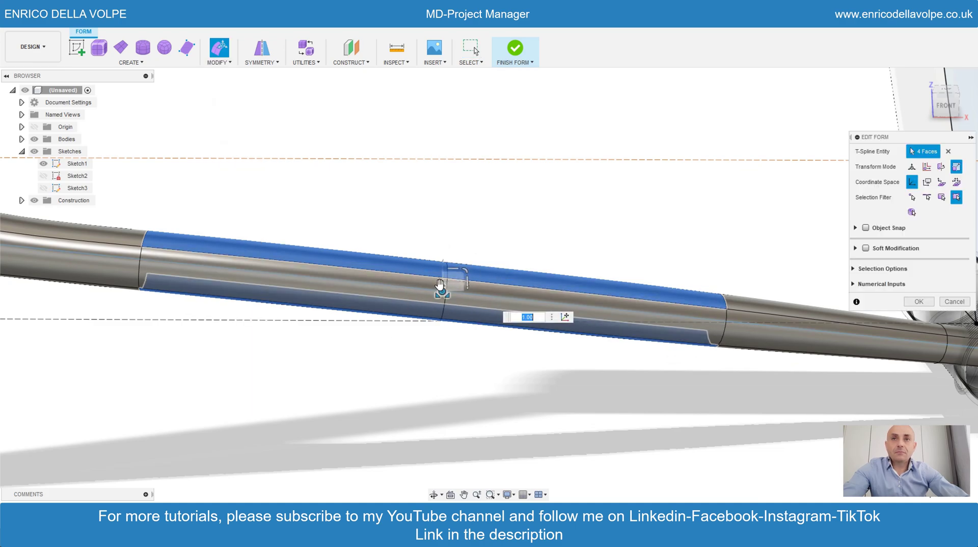
{"action": "mouse_move", "coordinate": [439, 284]}
{"action": "left_mouse_down"}
{"action": "mouse_move", "coordinate": [443, 292]}
{"action": "mouse_move", "coordinate": [424, 301]}
{"action": "mouse_move", "coordinate": [437, 293]}
{"action": "left_mouse_up"}
{"action": "key", "text": "Escape"}
{"action": "left_click", "coordinate": [218, 63]}
{"action": "left_click", "coordinate": [226, 79]}
{"action": "left_click_drag", "start_coordinate": [442, 289], "coordinate": [440, 282]}
{"action": "left_click", "coordinate": [911, 301]}
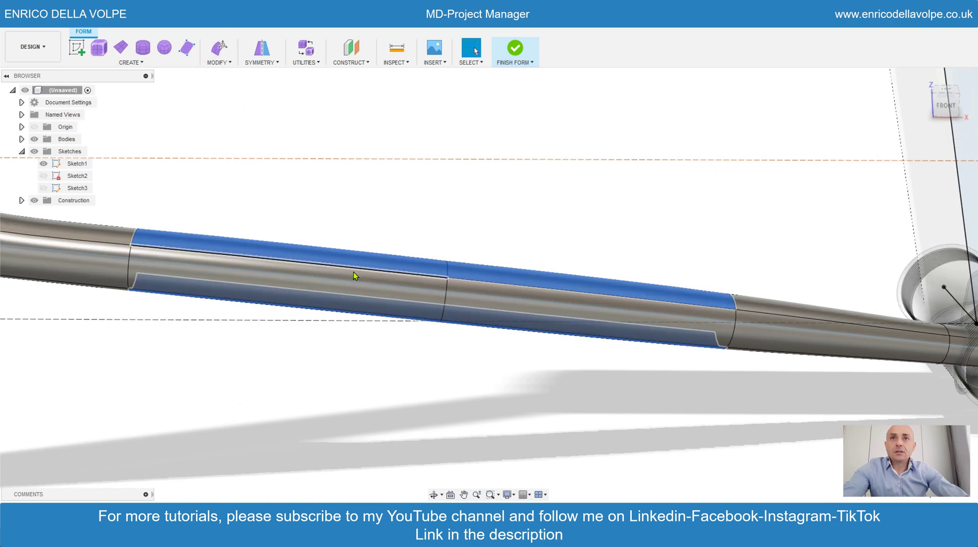
Step: Mirror-duplicate the stay pipe across the frame's XZ centre plane to form the opposite rear stays
{"action": "scroll", "coordinate": [531, 315], "scroll_direction": "down", "scroll_amount": 5}
{"action": "middle_click_drag", "start_coordinate": [467, 397], "coordinate": [504, 355], "text": "shift"}
{"action": "left_click", "coordinate": [261, 61]}
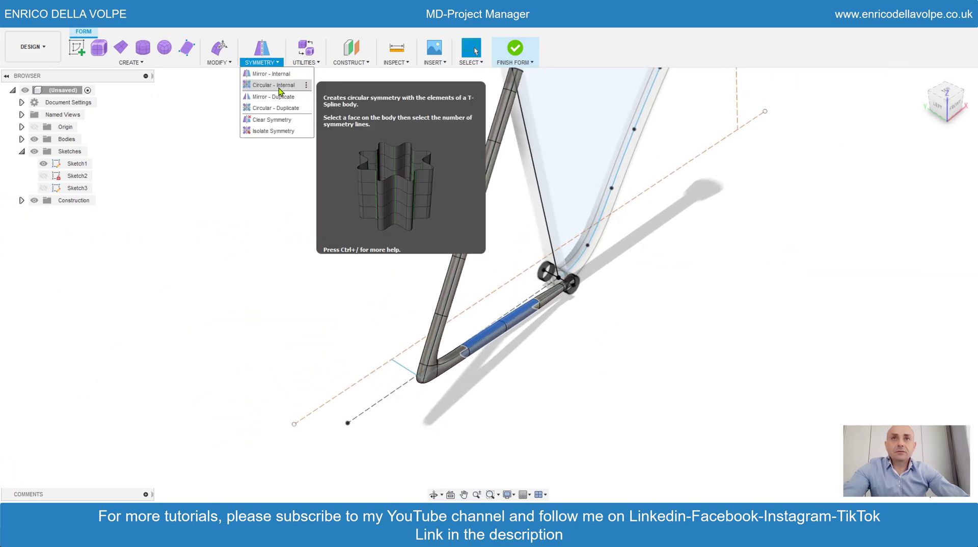
{"action": "left_click", "coordinate": [275, 96]}
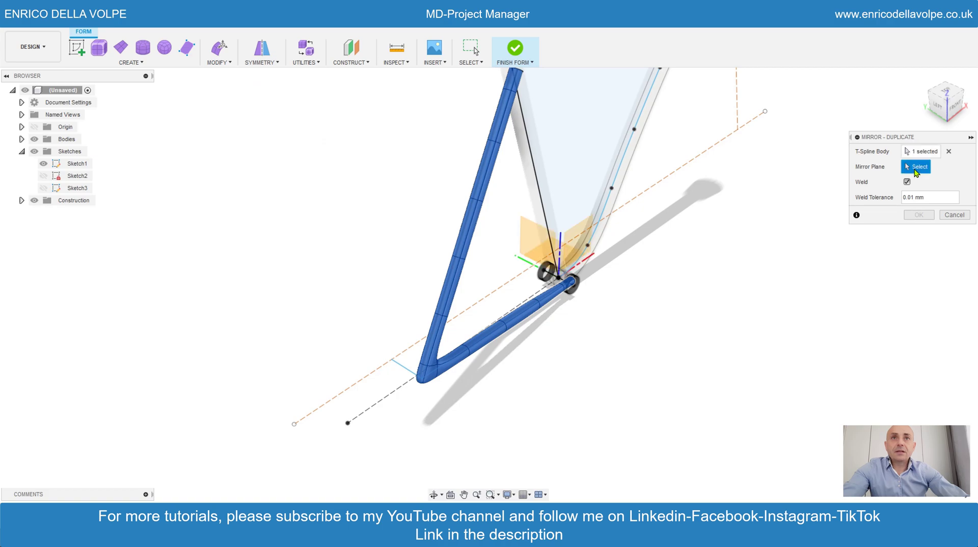
{"action": "left_click", "coordinate": [576, 250]}
{"action": "left_click", "coordinate": [931, 214]}
{"action": "scroll", "coordinate": [513, 286], "scroll_direction": "down", "scroll_amount": 2}
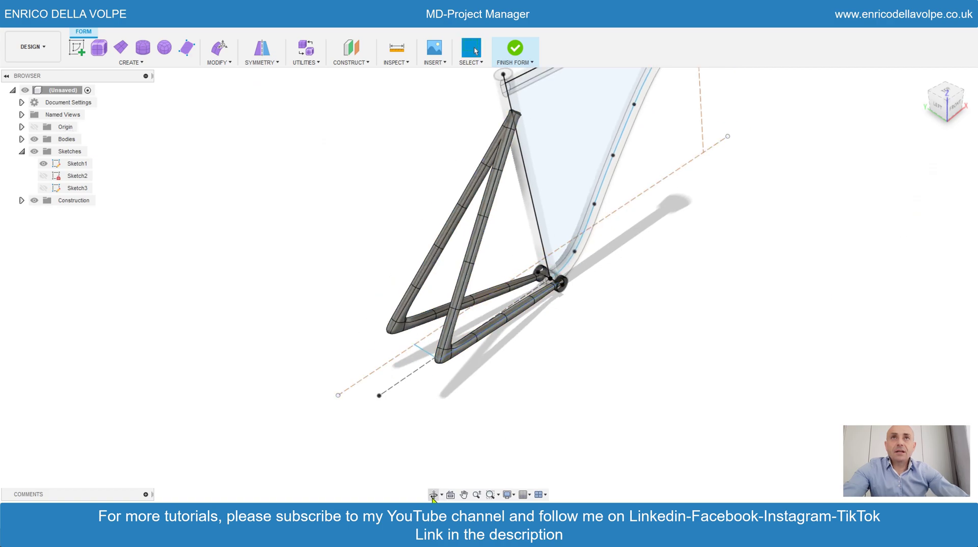
Step: Move the edge loop just below the seatstay's top end by about -5.6 mm and -0.9 mm within the manipulator plane
{"action": "middle_click_drag", "start_coordinate": [484, 298], "coordinate": [548, 305], "text": "shift"}
{"action": "scroll", "coordinate": [529, 234], "scroll_direction": "up", "scroll_amount": 5}
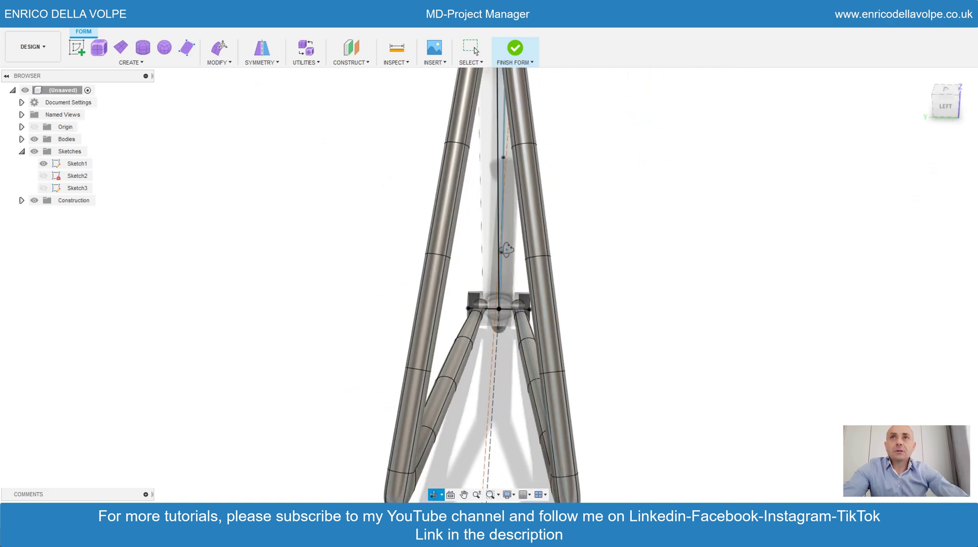
{"action": "middle_click_drag", "start_coordinate": [506, 250], "coordinate": [412, 301], "text": "shift"}
{"action": "scroll", "coordinate": [397, 305], "scroll_direction": "down", "scroll_amount": 4}
{"action": "scroll", "coordinate": [409, 145], "scroll_direction": "up", "scroll_amount": 6}
{"action": "middle_click_drag", "start_coordinate": [409, 144], "coordinate": [529, 272], "text": "shift"}
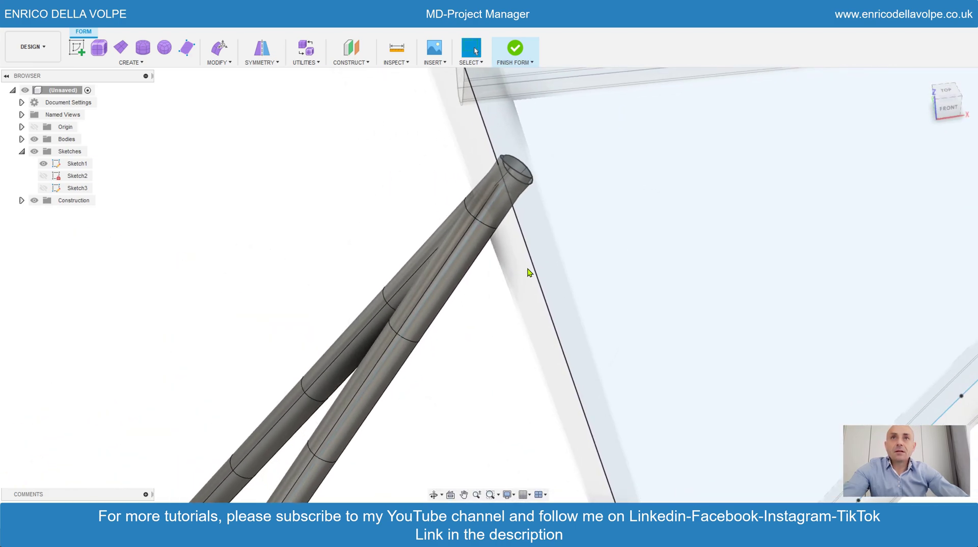
{"action": "left_click", "coordinate": [227, 63]}
{"action": "left_click", "coordinate": [229, 80]}
{"action": "left_click", "coordinate": [912, 168]}
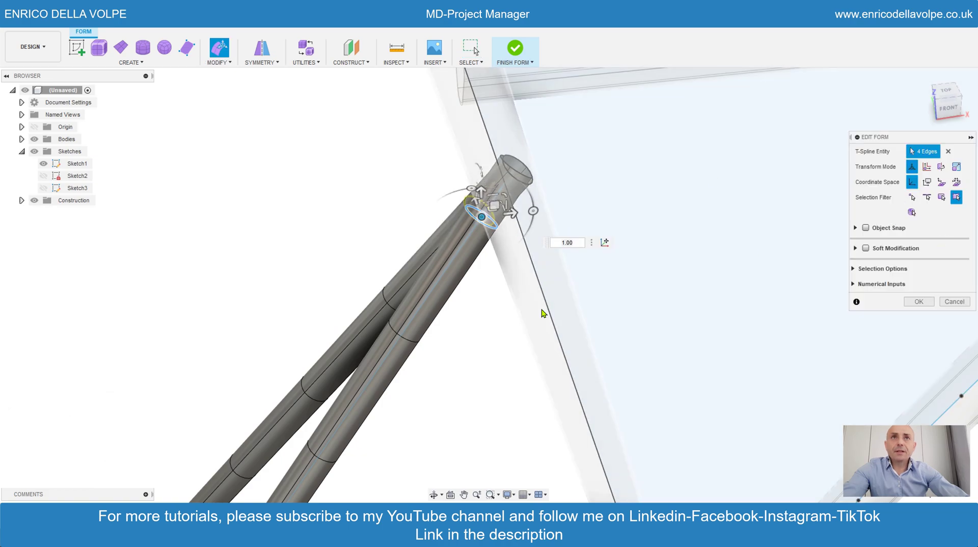
{"action": "left_click", "coordinate": [434, 494]}
{"action": "left_click_drag", "start_coordinate": [101, 352], "coordinate": [162, 352]}
{"action": "scroll", "coordinate": [616, 200], "scroll_direction": "up", "scroll_amount": 4}
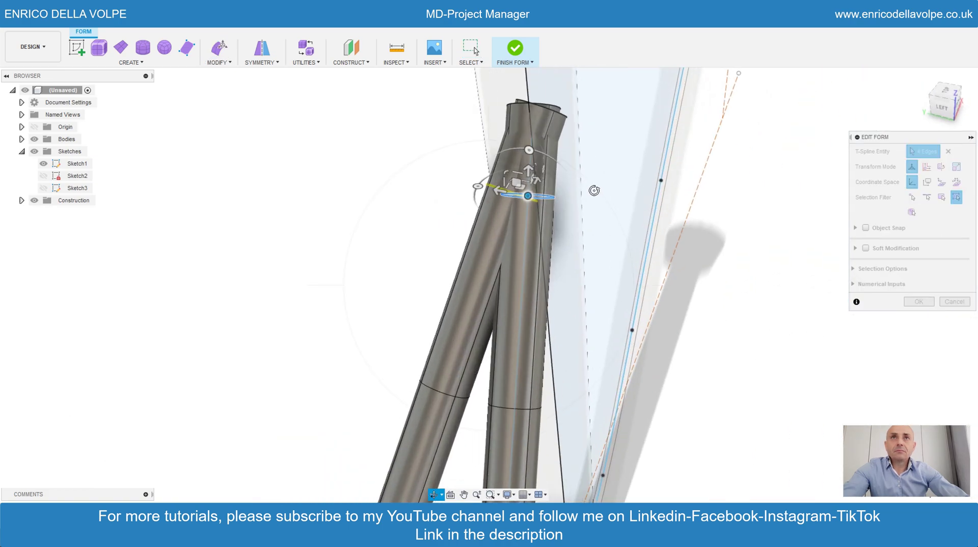
{"action": "key", "text": "Escape"}
{"action": "left_click_drag", "start_coordinate": [508, 185], "coordinate": [525, 191]}
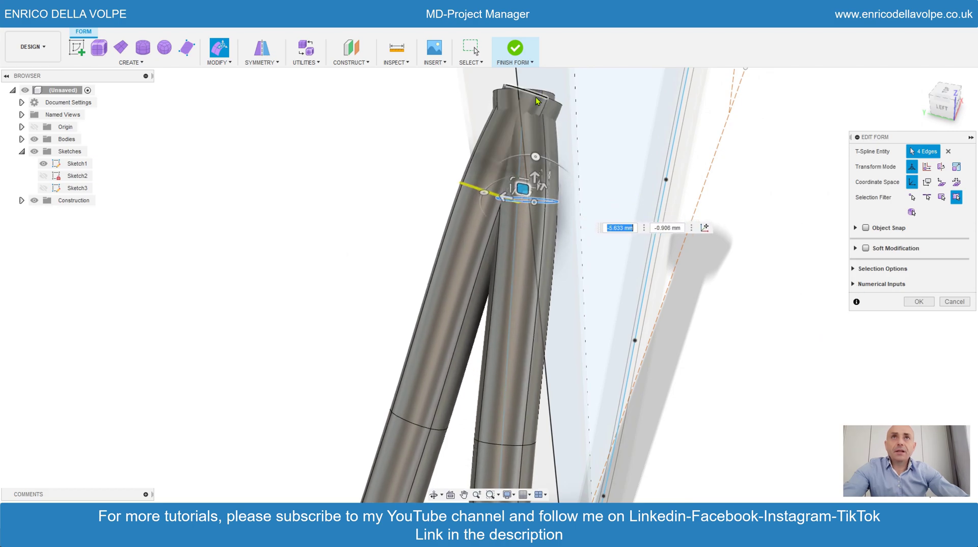
Step: Spread the seatstays' top end loops apart and shift the loop below by about -3.5 mm and 0.4 mm
{"action": "left_click_drag", "start_coordinate": [512, 81], "coordinate": [537, 85]}
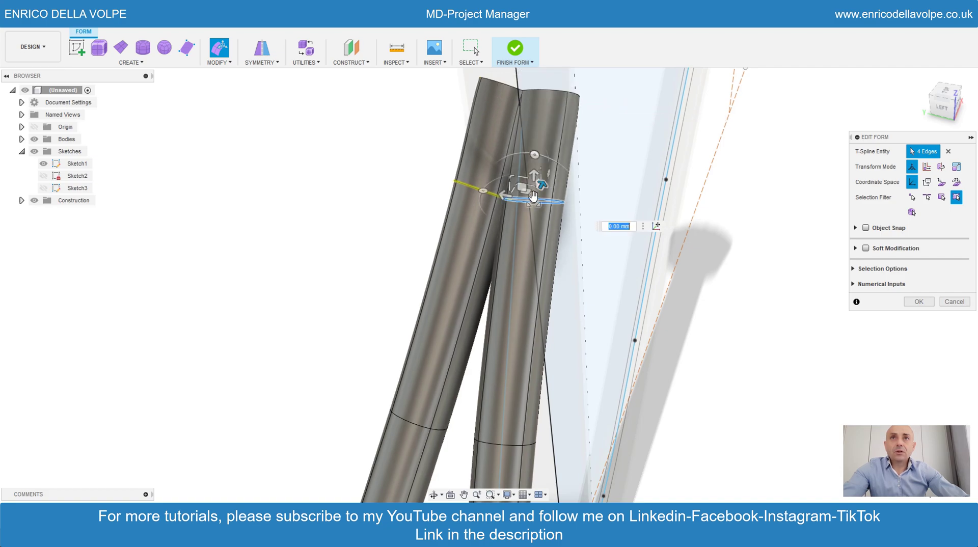
{"action": "left_click_drag", "start_coordinate": [533, 194], "coordinate": [535, 191]}
{"action": "middle_click_drag", "start_coordinate": [403, 149], "coordinate": [411, 130]}
{"action": "scroll", "coordinate": [411, 130], "scroll_direction": "down", "scroll_amount": 4}
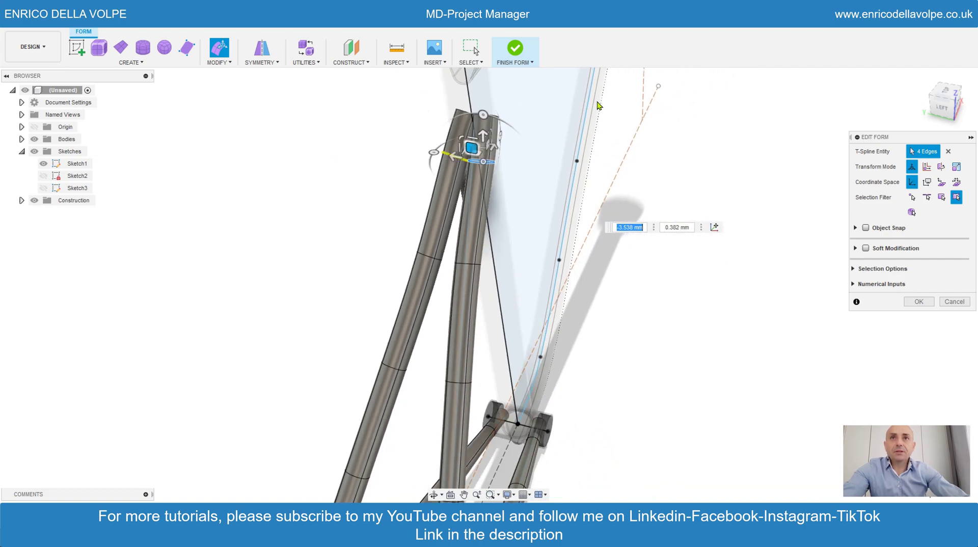
Step: Bow the seatstays outward by moving the next two edge loops down the tube away from the centre plane
{"action": "scroll", "coordinate": [461, 253], "scroll_direction": "up", "scroll_amount": 1}
{"action": "left_click_drag", "start_coordinate": [458, 240], "coordinate": [488, 247]}
{"action": "scroll", "coordinate": [437, 114], "scroll_direction": "down", "scroll_amount": 3}
{"action": "scroll", "coordinate": [454, 276], "scroll_direction": "up", "scroll_amount": 1}
{"action": "scroll", "coordinate": [494, 227], "scroll_direction": "down", "scroll_amount": 2}
{"action": "scroll", "coordinate": [443, 324], "scroll_direction": "up", "scroll_amount": 1}
{"action": "left_click_drag", "start_coordinate": [466, 315], "coordinate": [479, 331]}
Step: Bow the chainstays outward by moving three edge loops in turn, the rearmost by about -7.7 mm and 1.0 mm
{"action": "scroll", "coordinate": [481, 147], "scroll_direction": "down", "scroll_amount": 1}
{"action": "scroll", "coordinate": [470, 359], "scroll_direction": "up", "scroll_amount": 2}
{"action": "scroll", "coordinate": [562, 269], "scroll_direction": "up", "scroll_amount": 2}
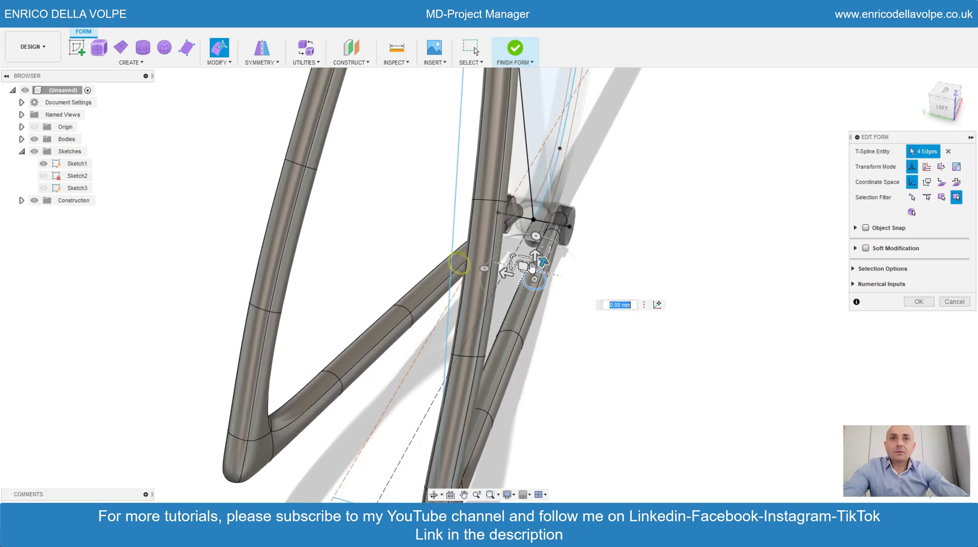
{"action": "left_click_drag", "start_coordinate": [531, 267], "coordinate": [539, 269]}
{"action": "left_click_drag", "start_coordinate": [507, 331], "coordinate": [514, 333]}
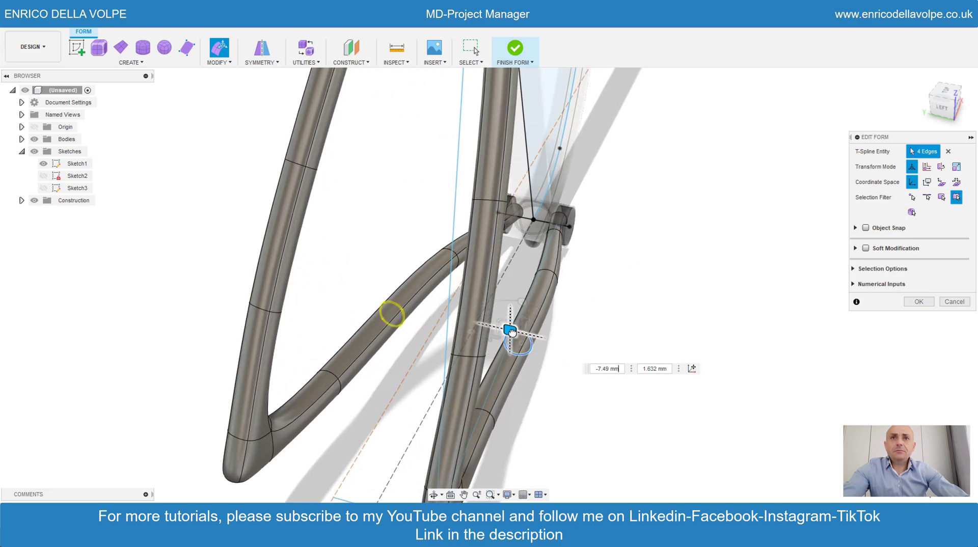
{"action": "scroll", "coordinate": [478, 407], "scroll_direction": "down", "scroll_amount": 1}
{"action": "scroll", "coordinate": [477, 402], "scroll_direction": "up", "scroll_amount": 1}
{"action": "left_click_drag", "start_coordinate": [461, 366], "coordinate": [469, 371]}
Step: In the left view, move an upper seatstay edge loop by about -11.7 mm and -3.5 mm to refine the curve
{"action": "scroll", "coordinate": [465, 343], "scroll_direction": "down", "scroll_amount": 3}
{"action": "left_click", "coordinate": [944, 114]}
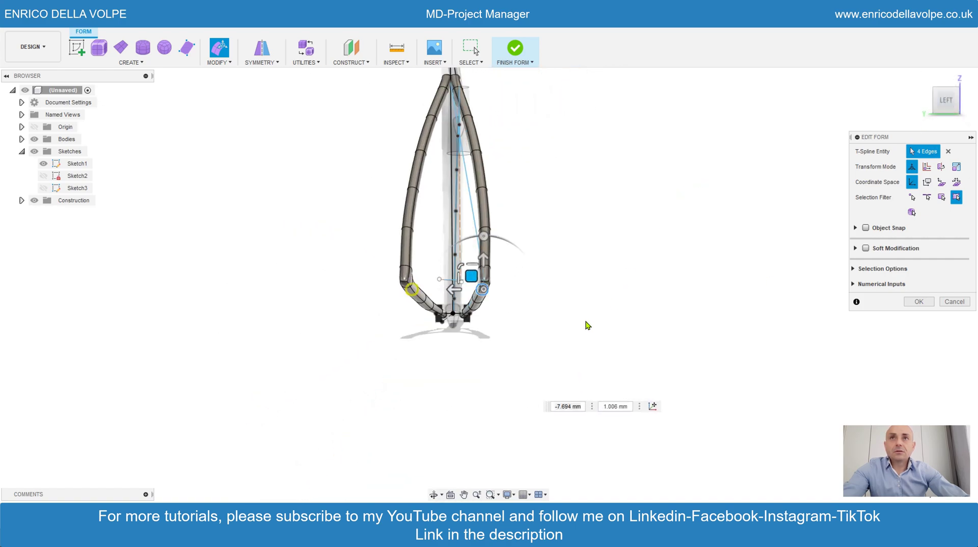
{"action": "double_click", "coordinate": [417, 216]}
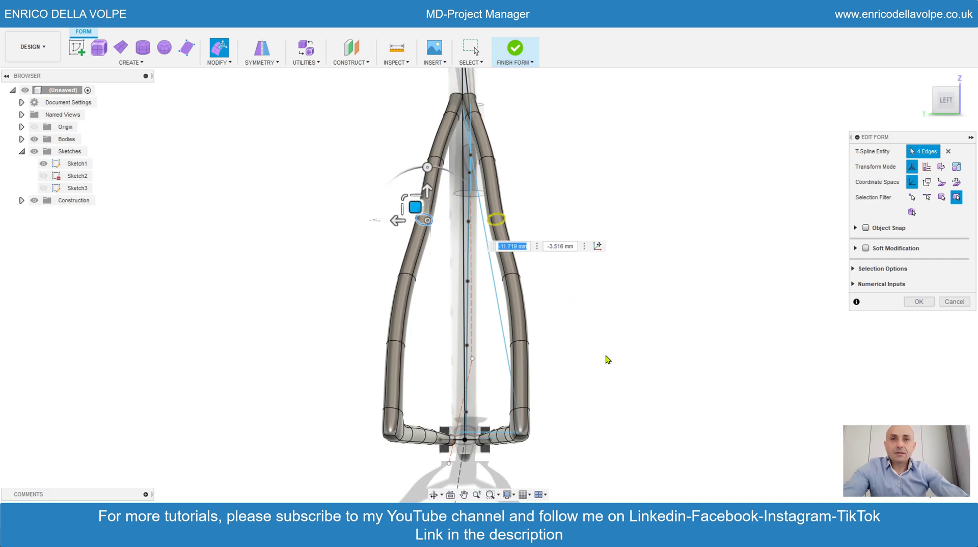
{"action": "scroll", "coordinate": [530, 461], "scroll_direction": "up", "scroll_amount": 3}
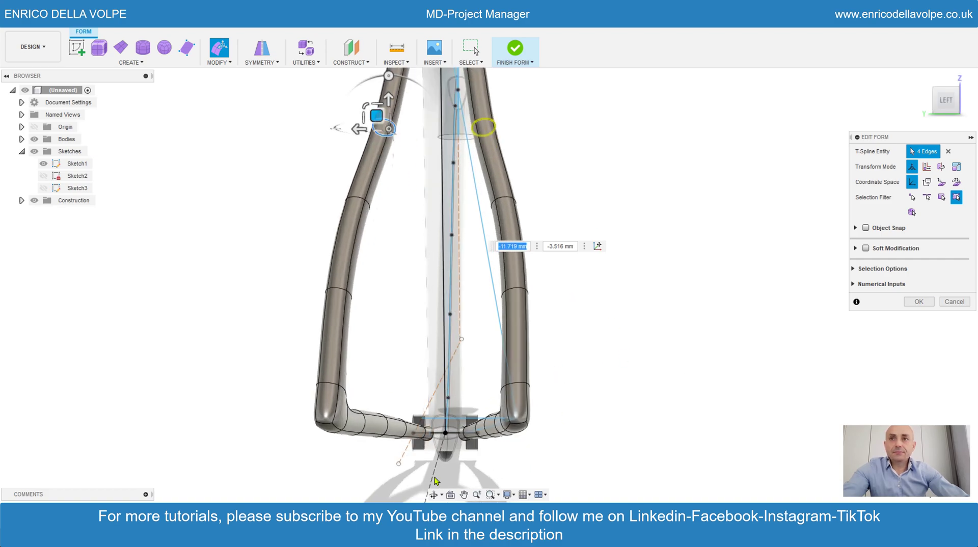
Step: Scale the seatstay edge loop above the dropout corner uniformly to about 0.8
{"action": "left_click", "coordinate": [434, 494]}
{"action": "left_click_drag", "start_coordinate": [488, 326], "coordinate": [396, 330]}
{"action": "key", "text": "Escape"}
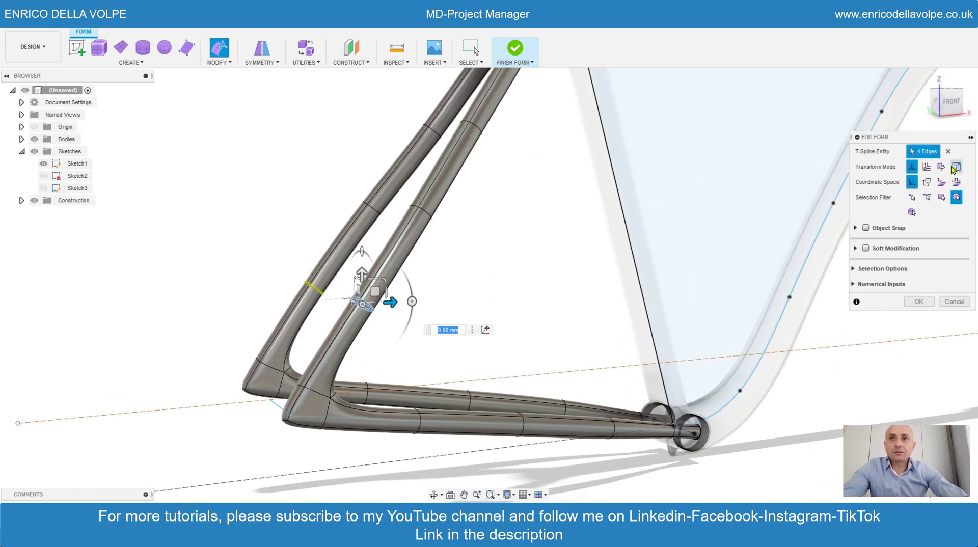
{"action": "left_click_drag", "start_coordinate": [368, 309], "coordinate": [363, 306]}
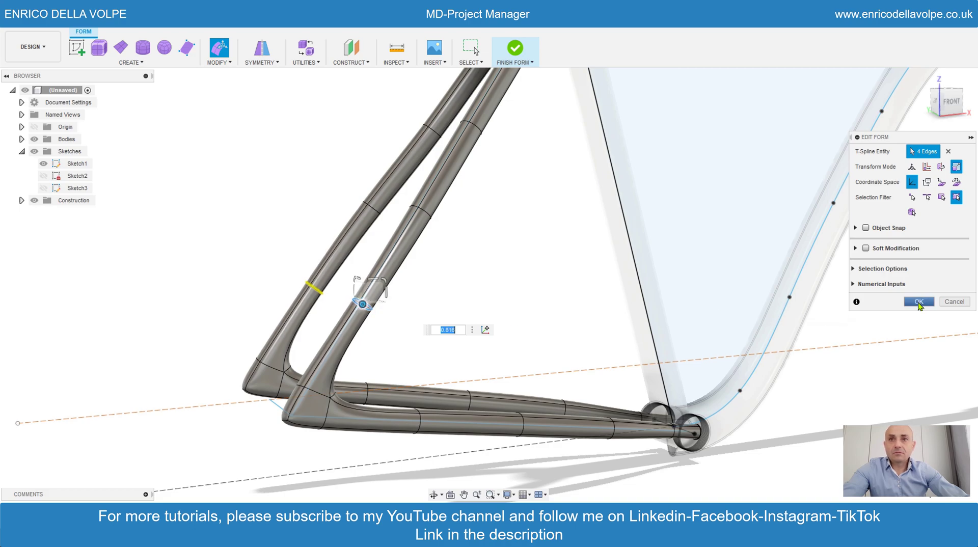
{"action": "left_click", "coordinate": [918, 302]}
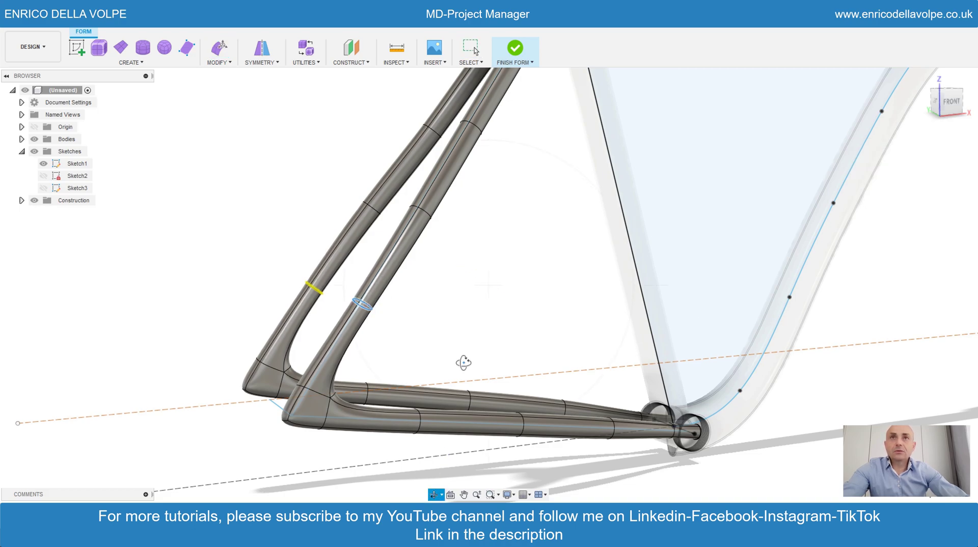
Step: Delete the faces at the rear dropout corners where the seatstays and chainstays meet
{"action": "left_click_drag", "start_coordinate": [465, 345], "coordinate": [492, 337]}
{"action": "middle_click_drag", "start_coordinate": [492, 336], "coordinate": [479, 402], "text": "shift"}
{"action": "scroll", "coordinate": [495, 391], "scroll_direction": "up", "scroll_amount": 3}
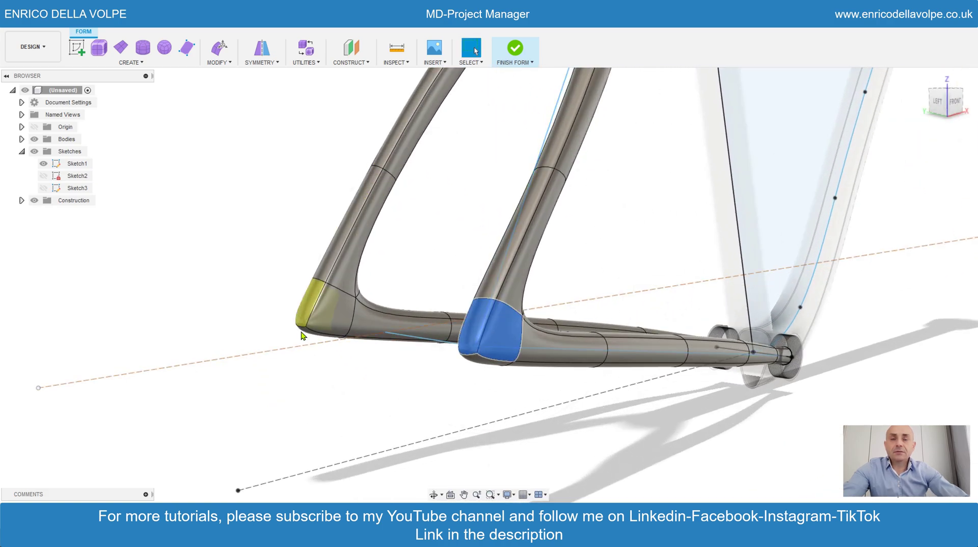
{"action": "left_click", "coordinate": [487, 367], "text": "shift"}
{"action": "key", "text": "Delete"}
{"action": "scroll", "coordinate": [474, 406], "scroll_direction": "up", "scroll_amount": 1}
{"action": "scroll", "coordinate": [475, 402], "scroll_direction": "down", "scroll_amount": 1}
{"action": "middle_click_drag", "start_coordinate": [475, 401], "coordinate": [359, 363]}
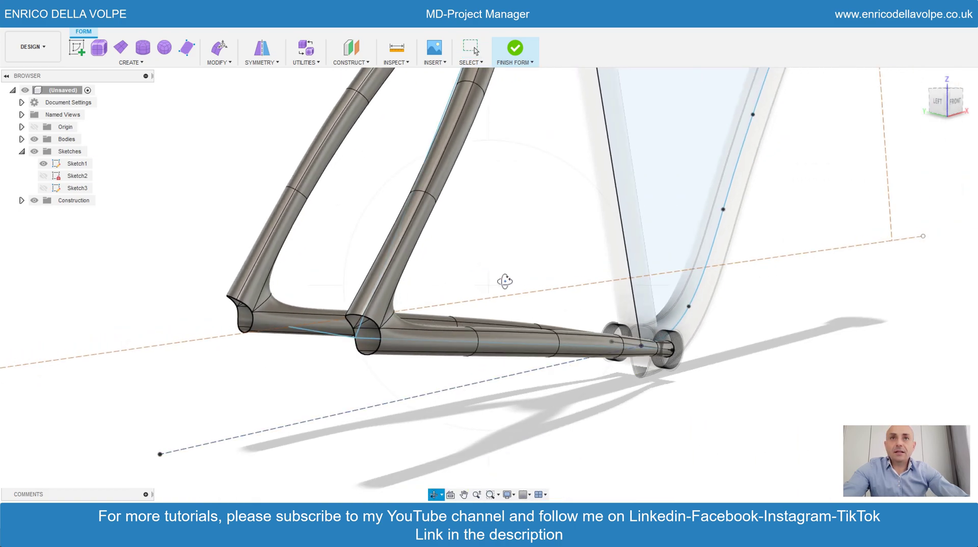
Step: Thicken the rear stays' form body by -1.2 mm with the Sharp thicken type and Normal direction
{"action": "left_click_drag", "start_coordinate": [504, 281], "coordinate": [514, 275]}
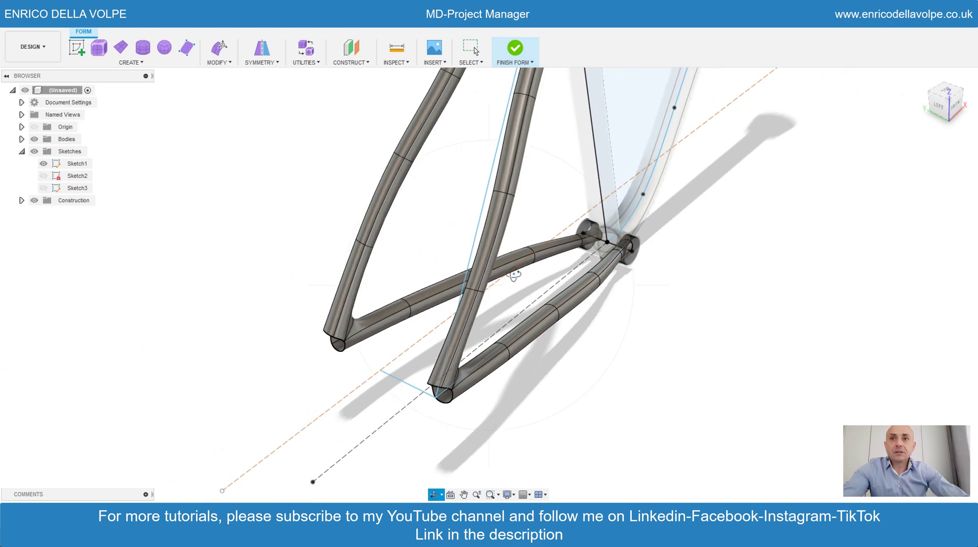
{"action": "left_click", "coordinate": [227, 63]}
{"action": "left_click", "coordinate": [227, 320]}
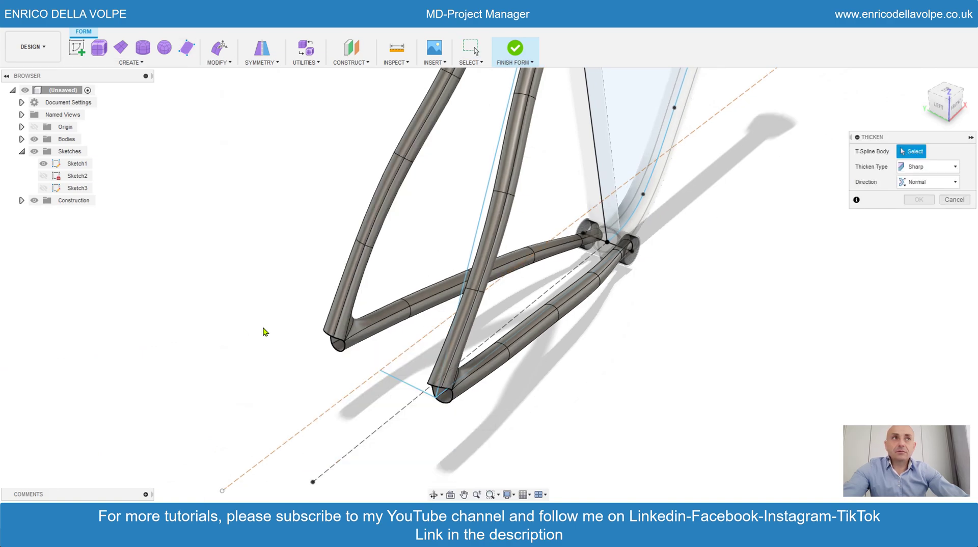
{"action": "left_click", "coordinate": [485, 380]}
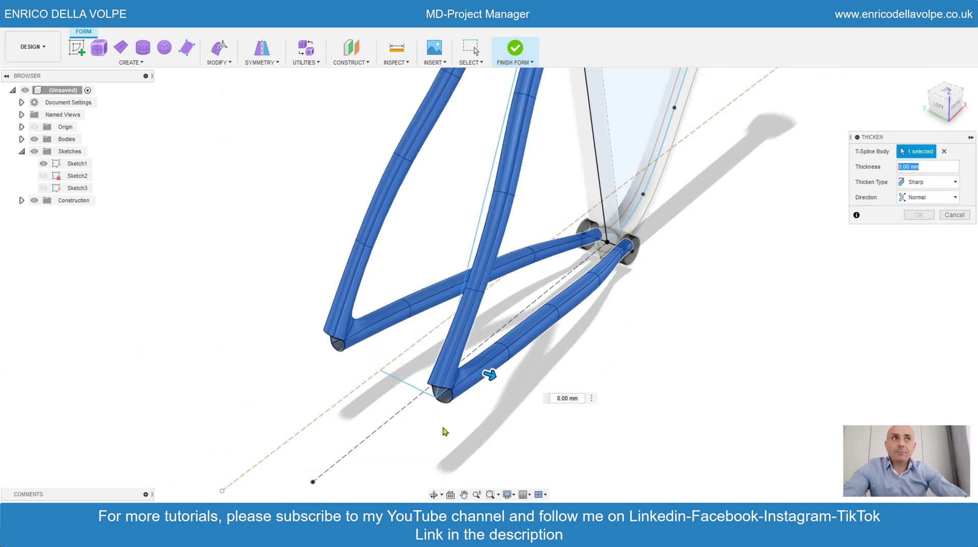
{"action": "left_click", "coordinate": [907, 166]}
{"action": "scroll", "coordinate": [442, 408], "scroll_direction": "up", "scroll_amount": 4}
{"action": "type", "text": "1.2"}
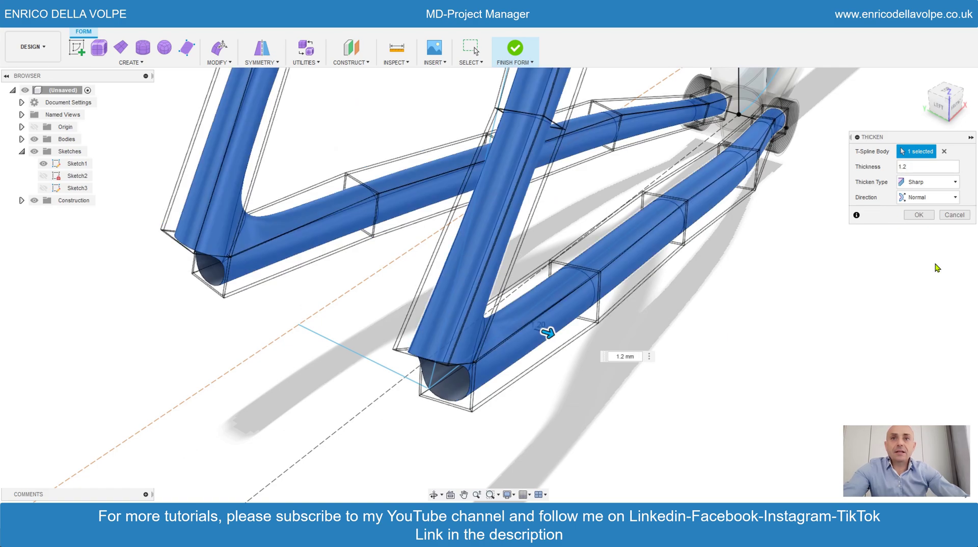
{"action": "type", "text": "-"}
{"action": "left_click", "coordinate": [919, 214]}
Step: Finish the form and hide Sketch1 so only the frame's bodies are displayed
{"action": "scroll", "coordinate": [407, 317], "scroll_direction": "up", "scroll_amount": 5}
{"action": "scroll", "coordinate": [509, 366], "scroll_direction": "down", "scroll_amount": 10}
{"action": "middle_click_drag", "start_coordinate": [424, 341], "coordinate": [341, 390], "text": "shift"}
{"action": "scroll", "coordinate": [340, 391], "scroll_direction": "down", "scroll_amount": 5}
{"action": "middle_click_drag", "start_coordinate": [412, 357], "coordinate": [522, 342], "text": "shift"}
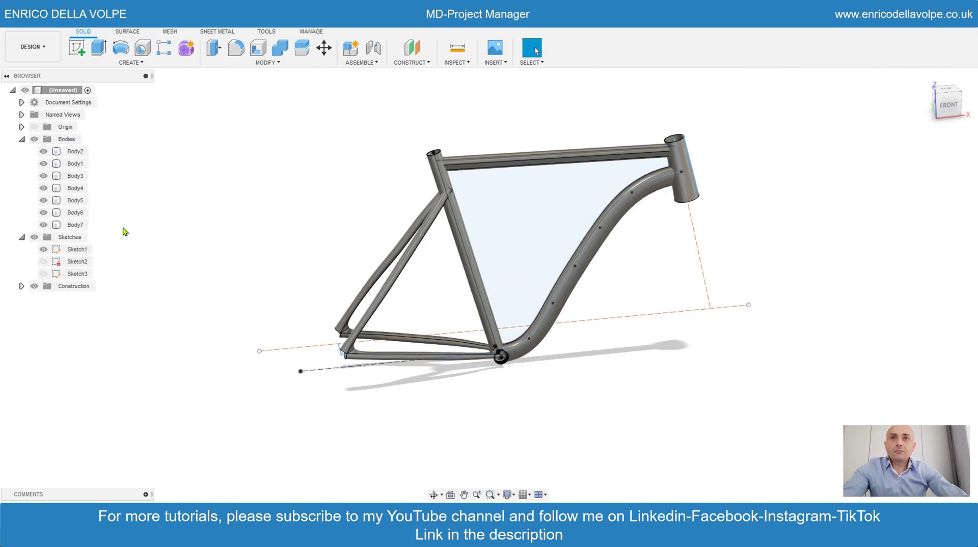
{"action": "left_click", "coordinate": [43, 249]}
{"action": "scroll", "coordinate": [439, 283], "scroll_direction": "up", "scroll_amount": 3}
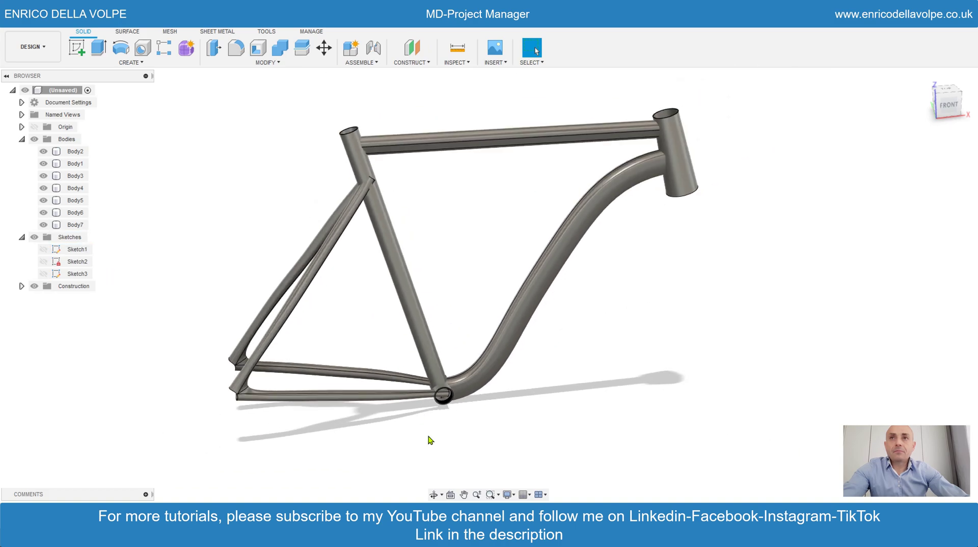
Step: Split the top tube with the head tube's outer face and remove the top tube piece inside the head tube
{"action": "middle_click_drag", "start_coordinate": [417, 345], "coordinate": [428, 372], "text": "shift"}
{"action": "scroll", "coordinate": [642, 179], "scroll_direction": "up", "scroll_amount": 5}
{"action": "scroll", "coordinate": [642, 178], "scroll_direction": "up", "scroll_amount": 2}
{"action": "scroll", "coordinate": [639, 224], "scroll_direction": "down", "scroll_amount": 3}
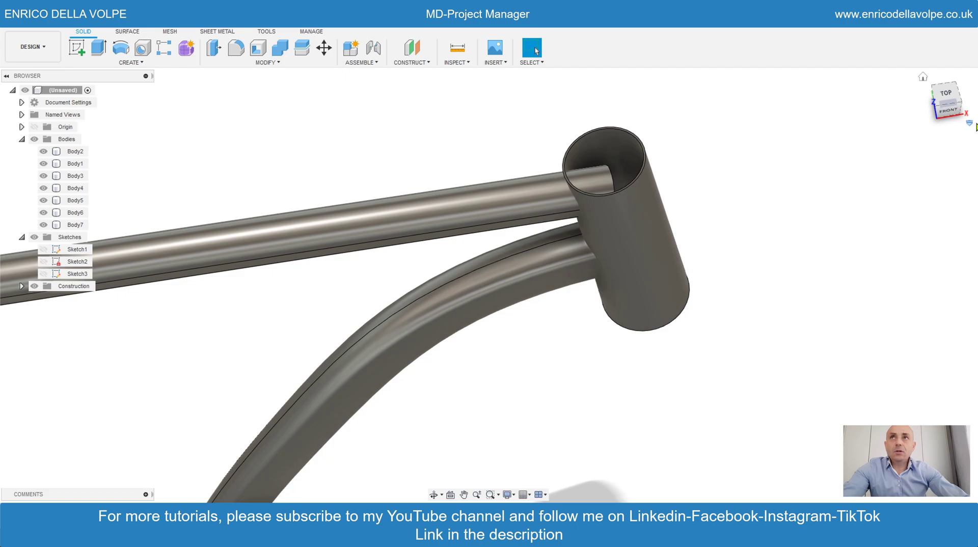
{"action": "left_click", "coordinate": [302, 50]}
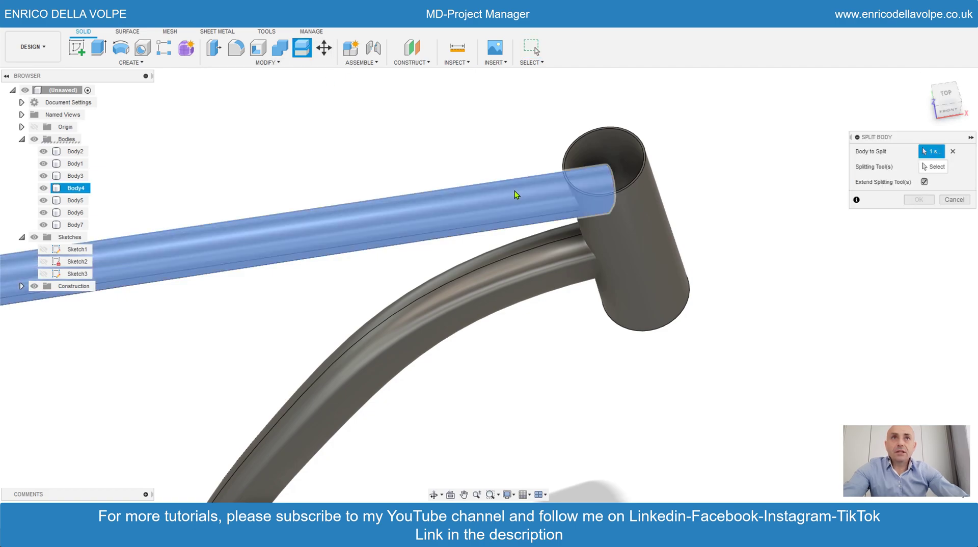
{"action": "left_click", "coordinate": [514, 191]}
{"action": "left_click", "coordinate": [646, 220]}
{"action": "left_click", "coordinate": [920, 199]}
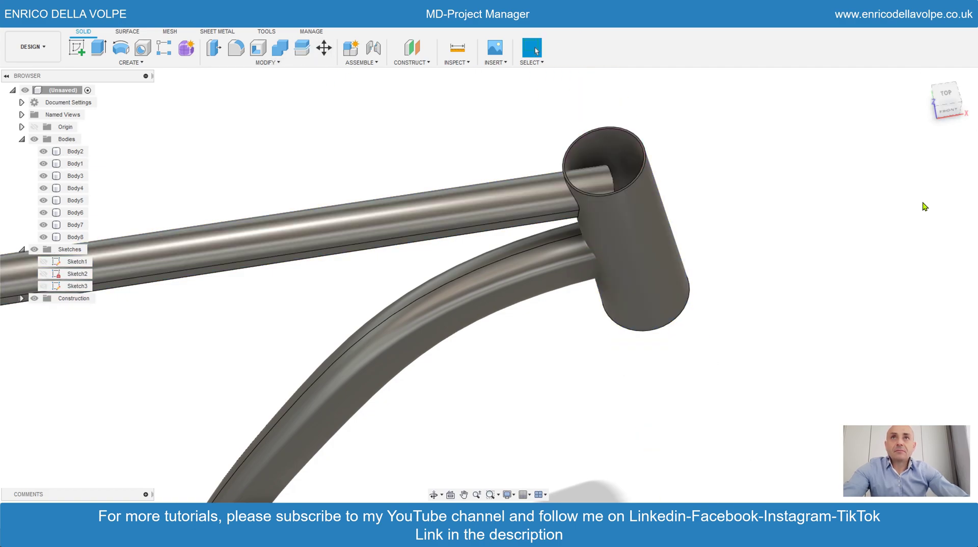
{"action": "right_click", "coordinate": [75, 191]}
{"action": "left_click", "coordinate": [107, 346]}
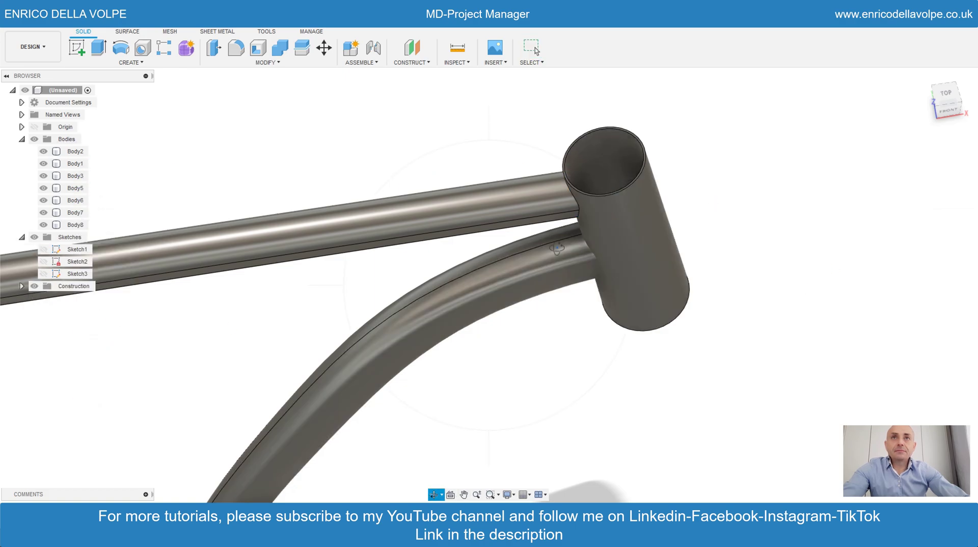
Step: Split the down tube with the head tube's outer face and remove the down tube piece inside the head tube
{"action": "mouse_move", "coordinate": [557, 248]}
{"action": "middle_mouse_down", "text": "shift"}
{"action": "mouse_move", "coordinate": [540, 268]}
{"action": "mouse_move", "coordinate": [562, 262]}
{"action": "middle_mouse_up", "text": "shift"}
{"action": "scroll", "coordinate": [497, 207], "scroll_direction": "down", "scroll_amount": 1}
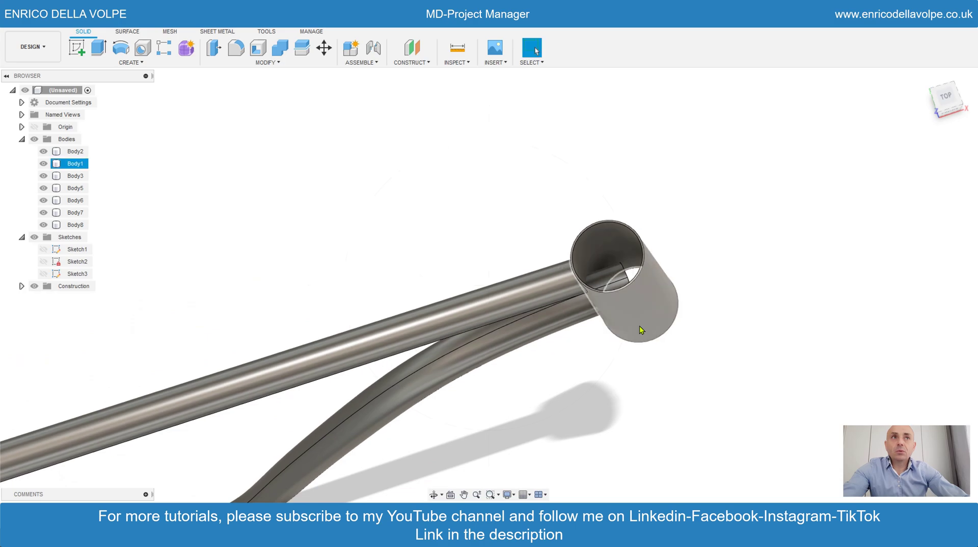
{"action": "left_click", "coordinate": [307, 59]}
{"action": "left_click", "coordinate": [478, 355]}
{"action": "left_click", "coordinate": [652, 311]}
{"action": "left_click", "coordinate": [919, 199]}
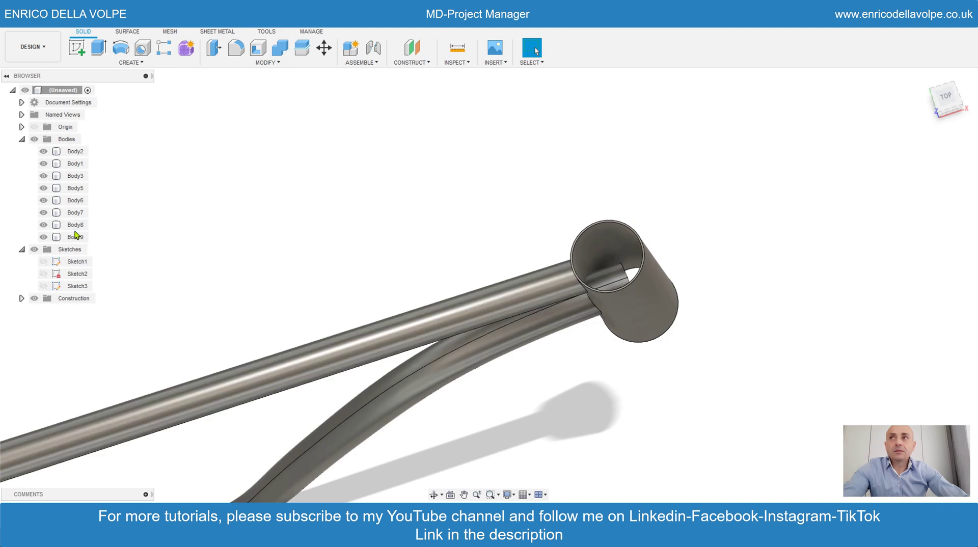
{"action": "right_click", "coordinate": [64, 189]}
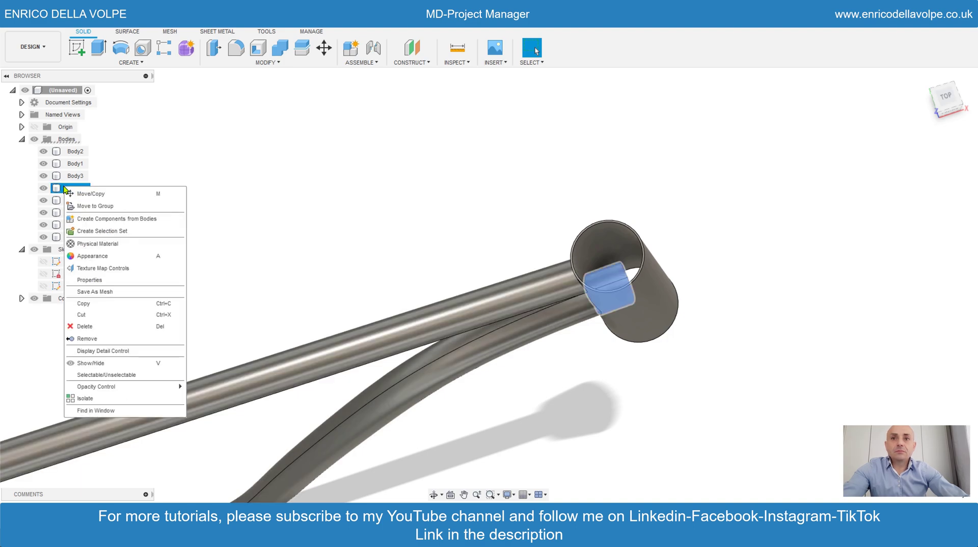
{"action": "left_click", "coordinate": [110, 339]}
Step: Reopen the rear stays' form for editing
{"action": "middle_click_drag", "start_coordinate": [611, 321], "coordinate": [374, 231], "text": "shift"}
{"action": "scroll", "coordinate": [373, 232], "scroll_direction": "up", "scroll_amount": 6}
{"action": "scroll", "coordinate": [375, 232], "scroll_direction": "down", "scroll_amount": 10}
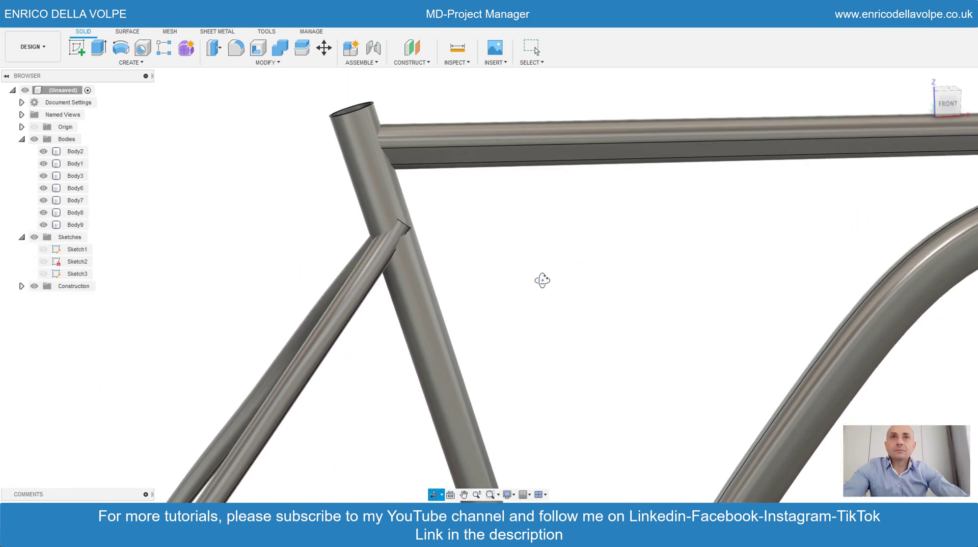
{"action": "middle_click_drag", "start_coordinate": [541, 279], "coordinate": [533, 245], "text": "shift"}
{"action": "scroll", "coordinate": [525, 176], "scroll_direction": "down", "scroll_amount": 2}
{"action": "right_click", "coordinate": [227, 511]}
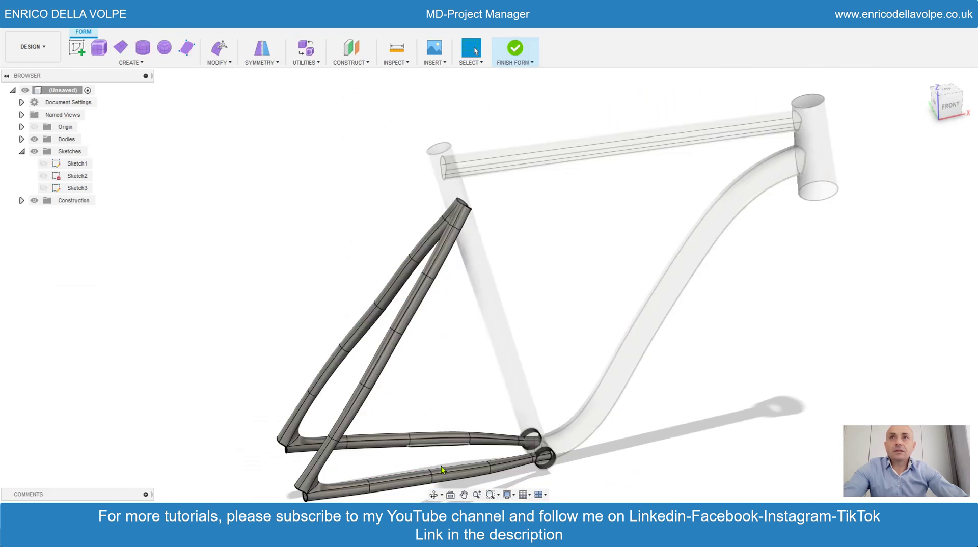
Step: Move the edge loops at the seatstays' upper ends inward by about -0.054 mm and 3.606 mm, and finish the form
{"action": "middle_click_drag", "start_coordinate": [432, 350], "coordinate": [407, 356], "text": "shift"}
{"action": "scroll", "coordinate": [390, 214], "scroll_direction": "up", "scroll_amount": 10}
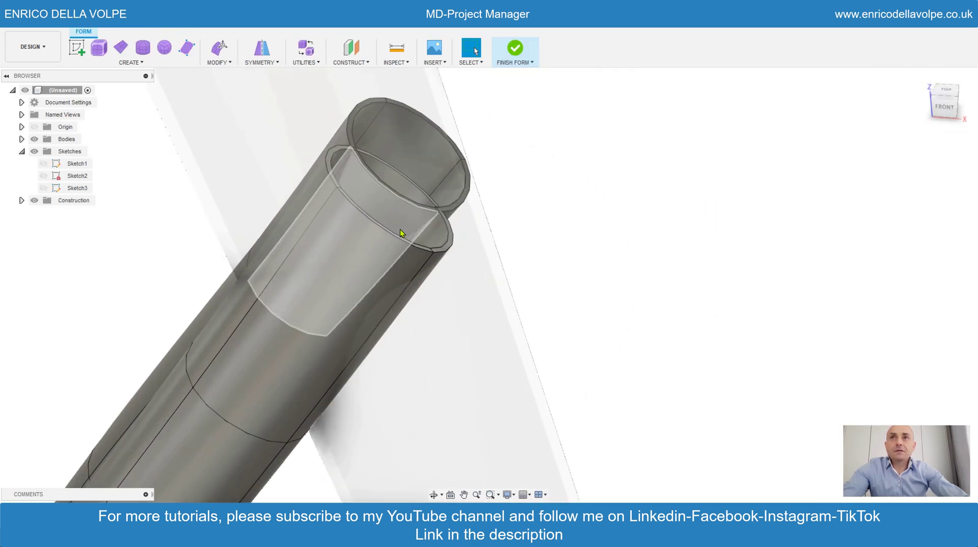
{"action": "double_click", "coordinate": [400, 240]}
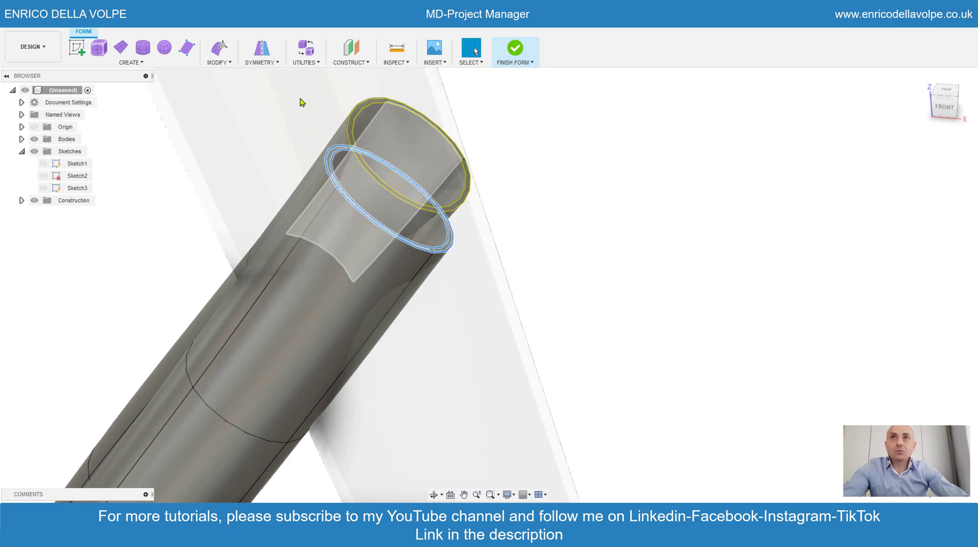
{"action": "left_click", "coordinate": [218, 62]}
{"action": "left_click", "coordinate": [219, 73]}
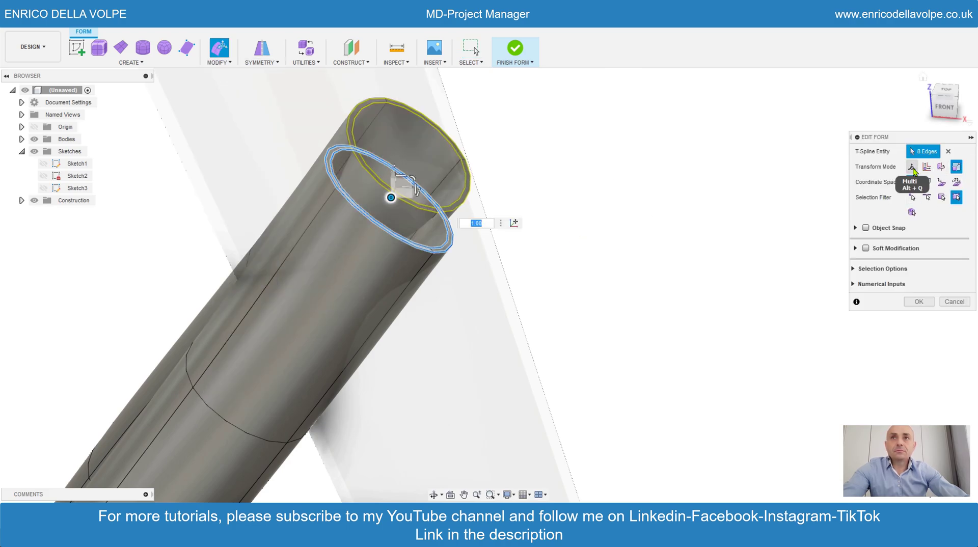
{"action": "left_click", "coordinate": [913, 168]}
{"action": "left_click", "coordinate": [434, 494]}
{"action": "left_click_drag", "start_coordinate": [601, 378], "coordinate": [559, 378]}
{"action": "scroll", "coordinate": [317, 278], "scroll_direction": "down", "scroll_amount": 8}
{"action": "key", "text": "Escape"}
{"action": "scroll", "coordinate": [327, 253], "scroll_direction": "up", "scroll_amount": 3}
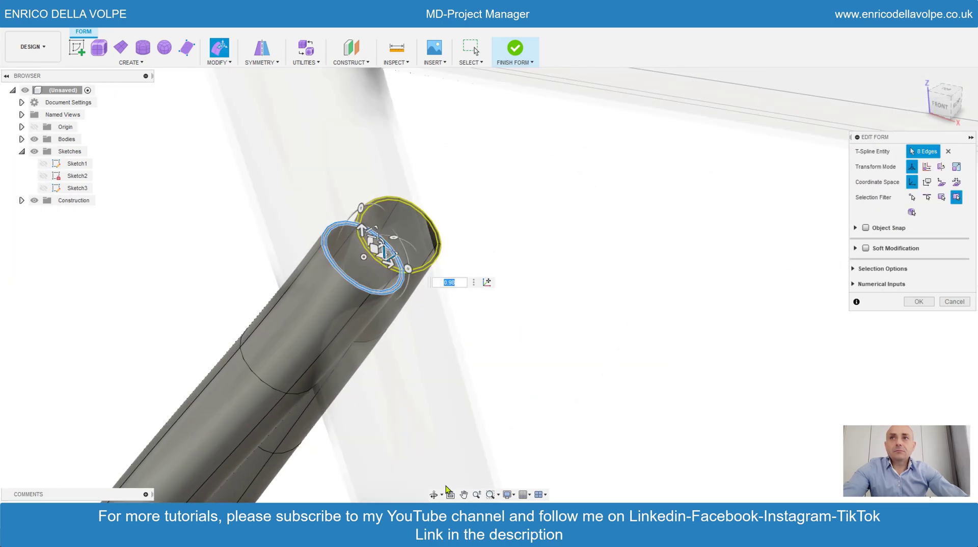
{"action": "left_click", "coordinate": [447, 492]}
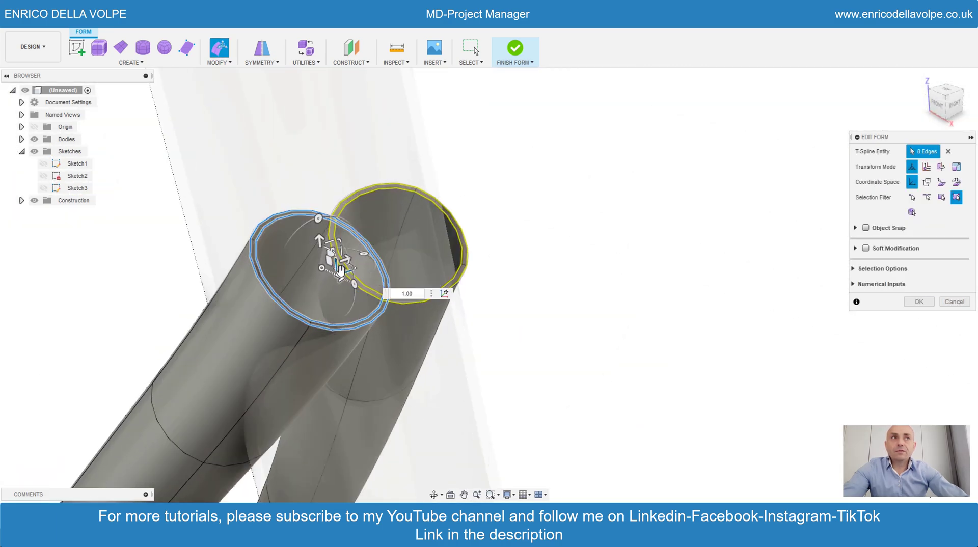
{"action": "left_click_drag", "start_coordinate": [340, 270], "coordinate": [362, 261]}
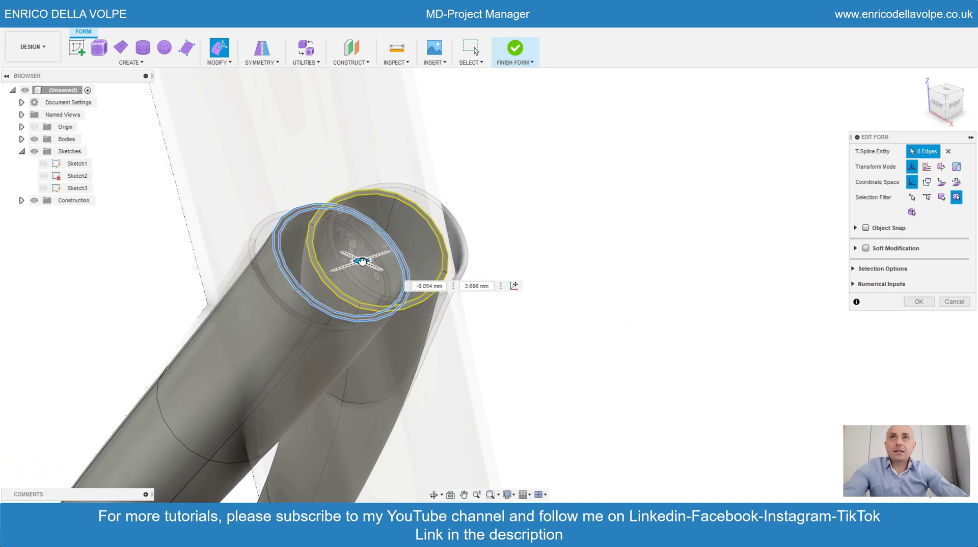
{"action": "left_click", "coordinate": [918, 302]}
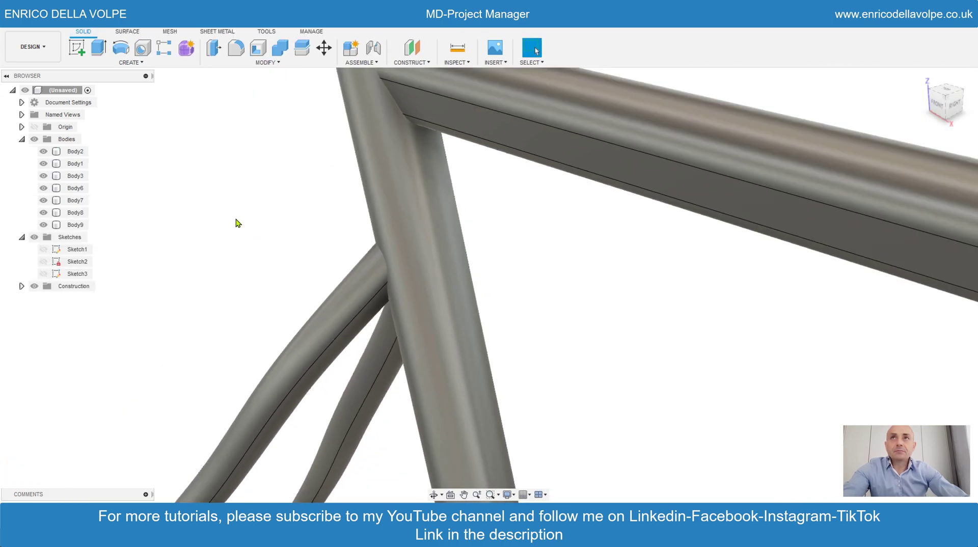
{"action": "left_click", "coordinate": [434, 494]}
{"action": "scroll", "coordinate": [662, 224], "scroll_direction": "down", "scroll_amount": 3}
{"action": "left_click_drag", "start_coordinate": [536, 255], "coordinate": [657, 306]}
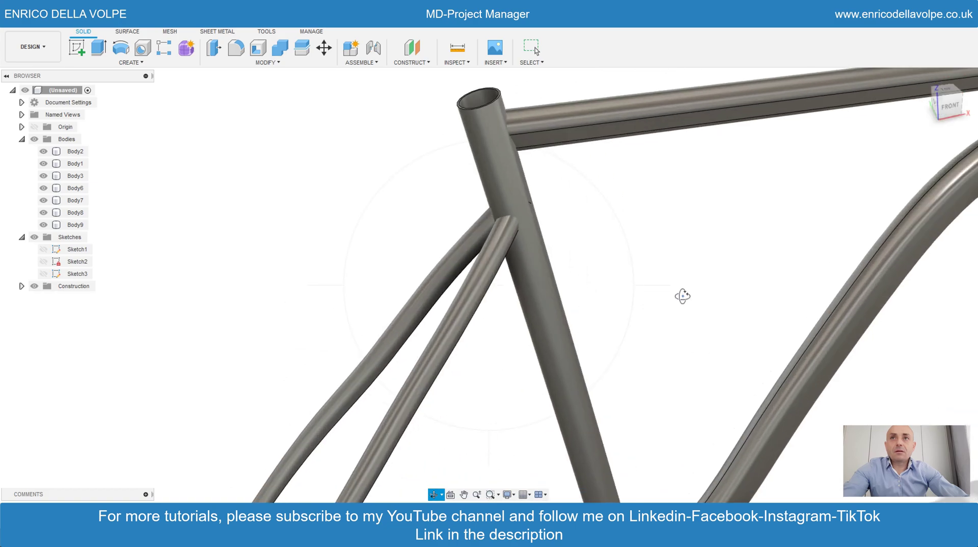
{"action": "left_click_drag", "start_coordinate": [432, 367], "coordinate": [448, 433]}
{"action": "key", "text": "Escape"}
{"action": "scroll", "coordinate": [482, 306], "scroll_direction": "up", "scroll_amount": 3}
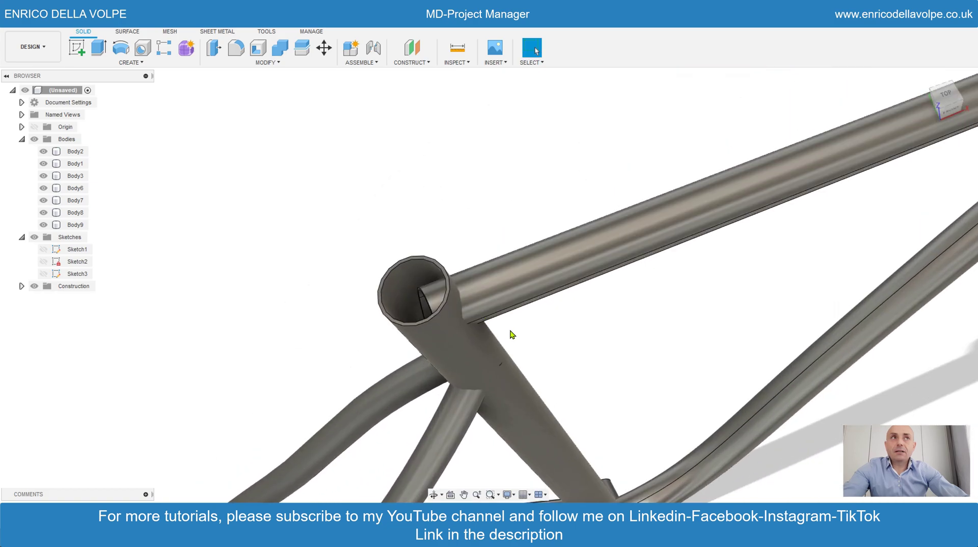
{"action": "left_click", "coordinate": [302, 47]}
{"action": "left_click", "coordinate": [437, 356]}
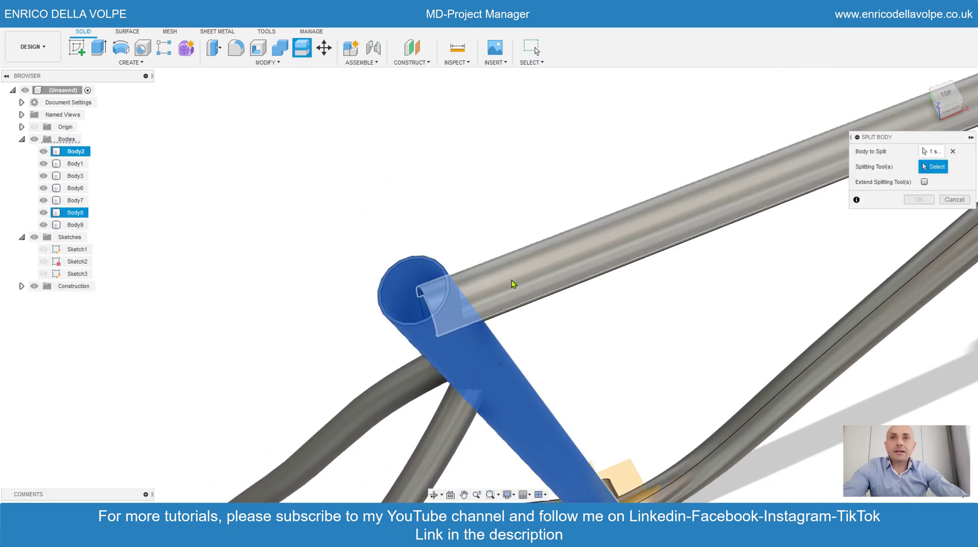
{"action": "key", "text": "Escape"}
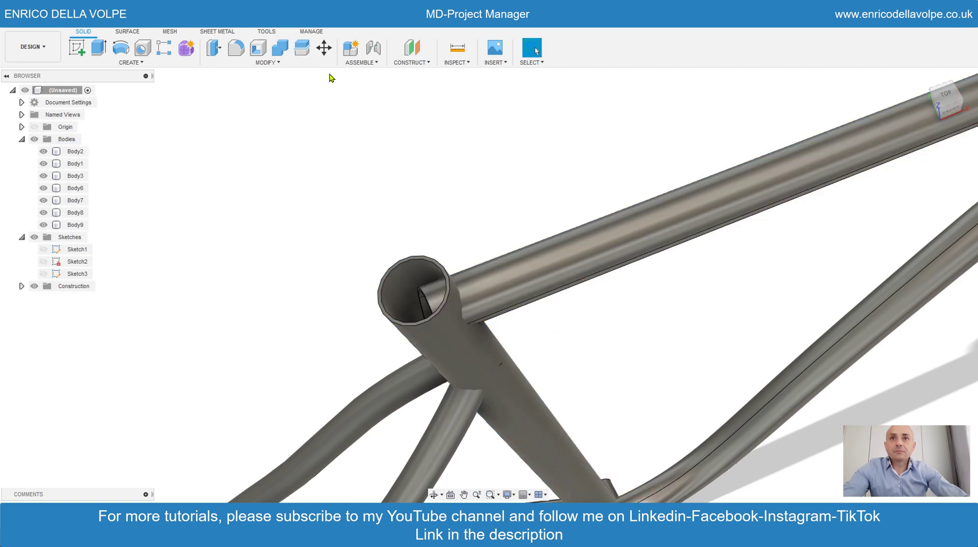
Step: Split the near-side seatstay with the seat tube and remove its upper end piece inside the seat tube
{"action": "left_click", "coordinate": [302, 51]}
{"action": "left_click", "coordinate": [437, 427]}
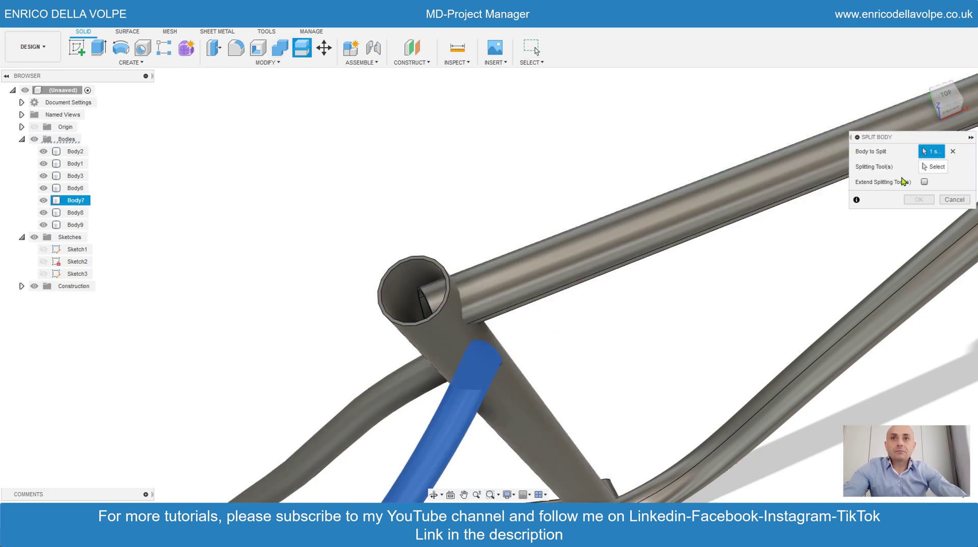
{"action": "left_click", "coordinate": [541, 423]}
{"action": "left_click", "coordinate": [919, 199]}
{"action": "scroll", "coordinate": [295, 230], "scroll_direction": "down", "scroll_amount": 2}
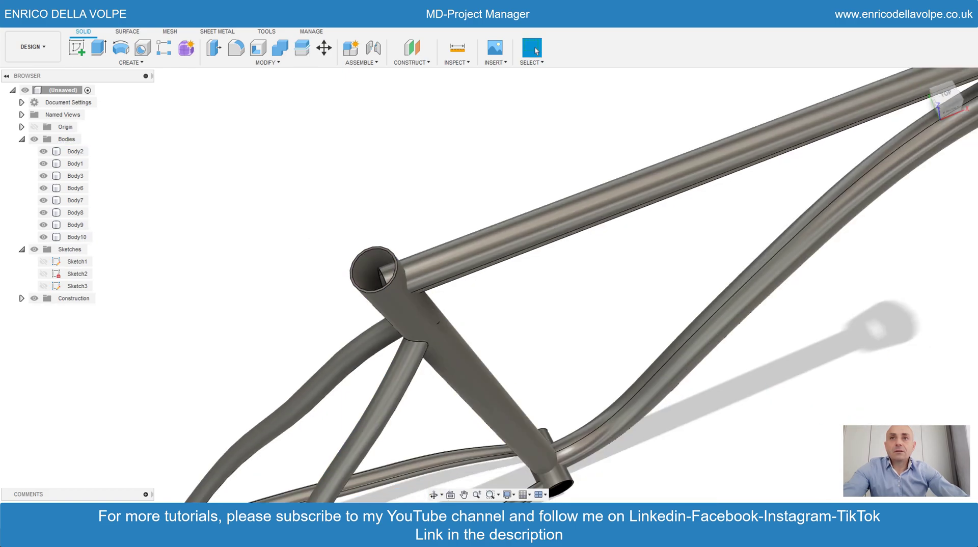
{"action": "right_click", "coordinate": [75, 202]}
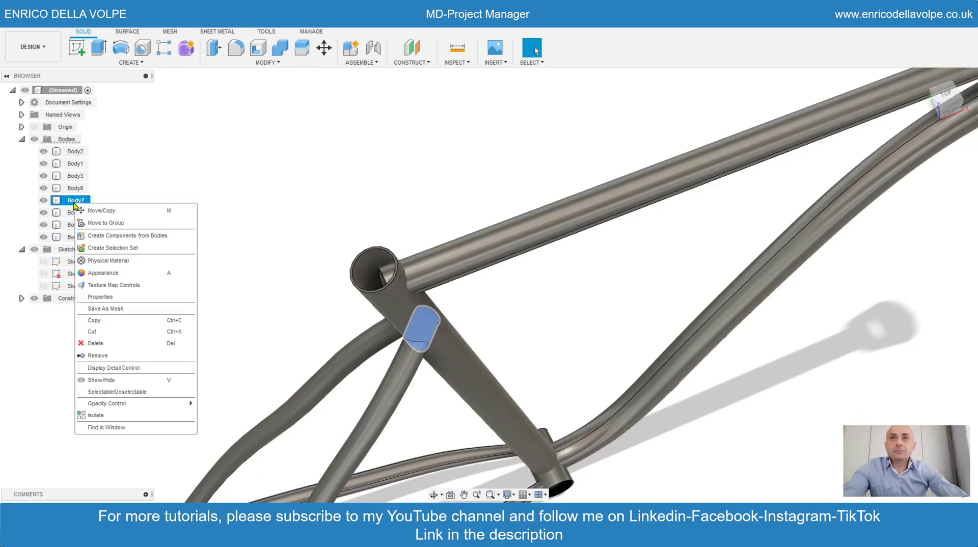
{"action": "left_click", "coordinate": [108, 356]}
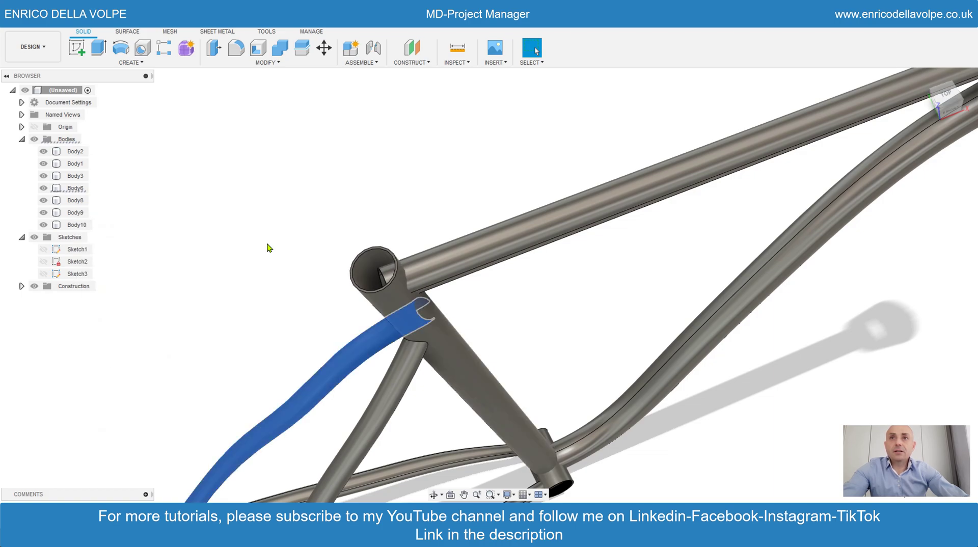
Step: Split the far-side seatstay with the seat tube and remove its upper end piece inside the seat tube
{"action": "left_click", "coordinate": [302, 48]}
{"action": "left_click", "coordinate": [367, 355]}
{"action": "left_click", "coordinate": [463, 372]}
{"action": "left_click", "coordinate": [919, 200]}
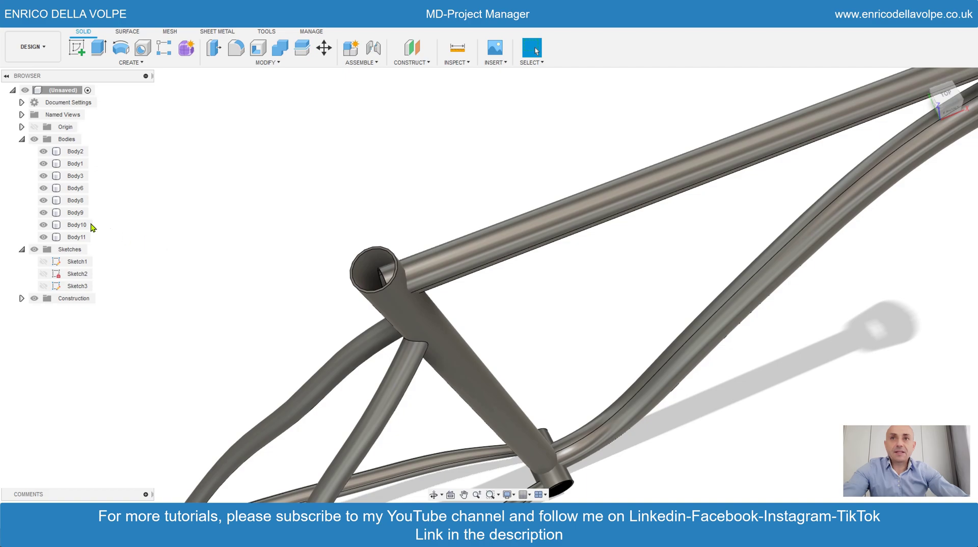
{"action": "right_click", "coordinate": [75, 190]}
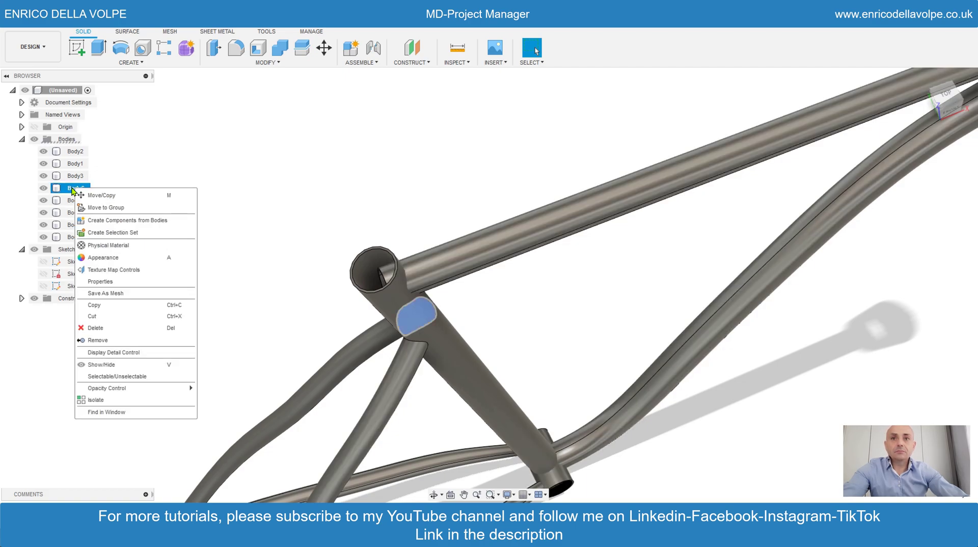
{"action": "left_click", "coordinate": [103, 341]}
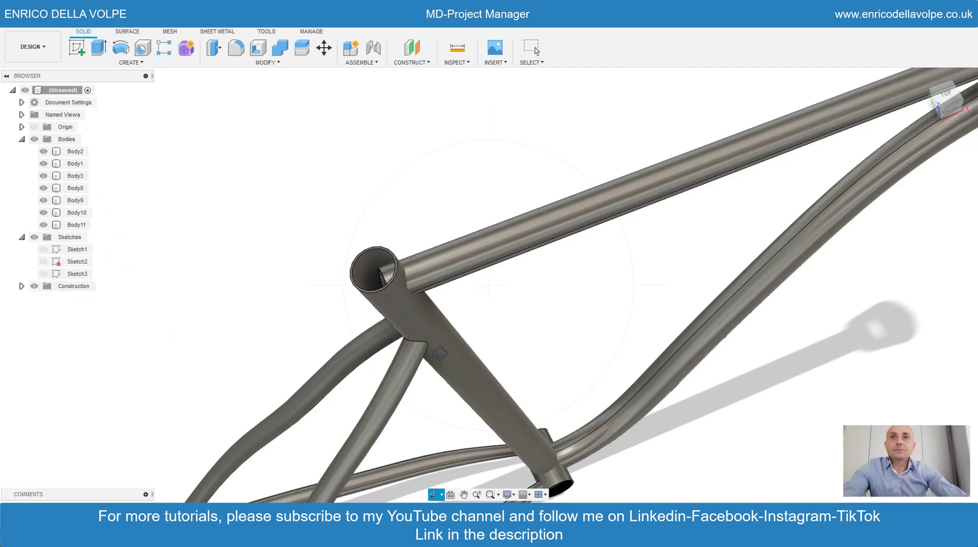
Step: Hide and show the seat tube to inspect how the trimmed seatstays meet it
{"action": "middle_click_drag", "start_coordinate": [444, 355], "coordinate": [426, 315], "text": "shift"}
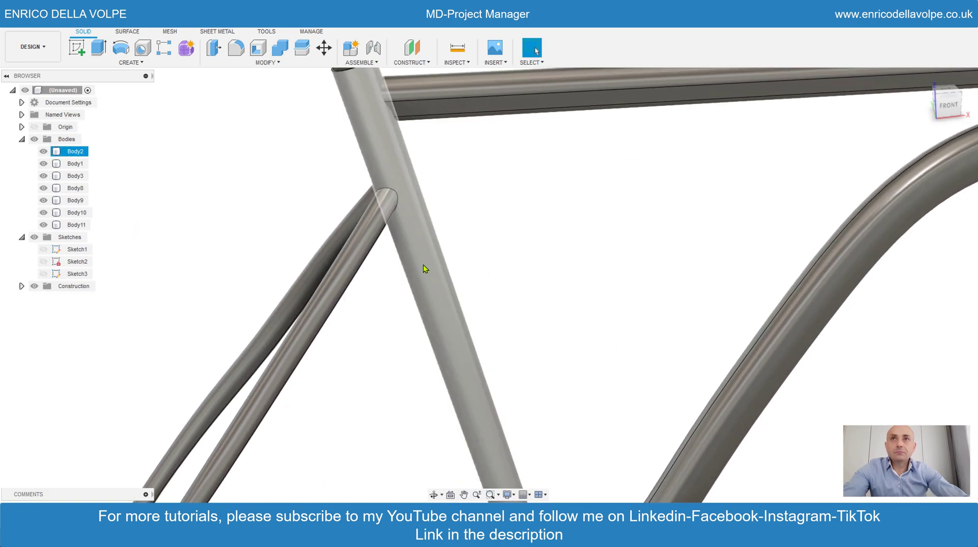
{"action": "left_click", "coordinate": [44, 151]}
{"action": "left_click", "coordinate": [43, 151]}
{"action": "scroll", "coordinate": [365, 352], "scroll_direction": "down", "scroll_amount": 2}
{"action": "scroll", "coordinate": [382, 245], "scroll_direction": "up", "scroll_amount": 3}
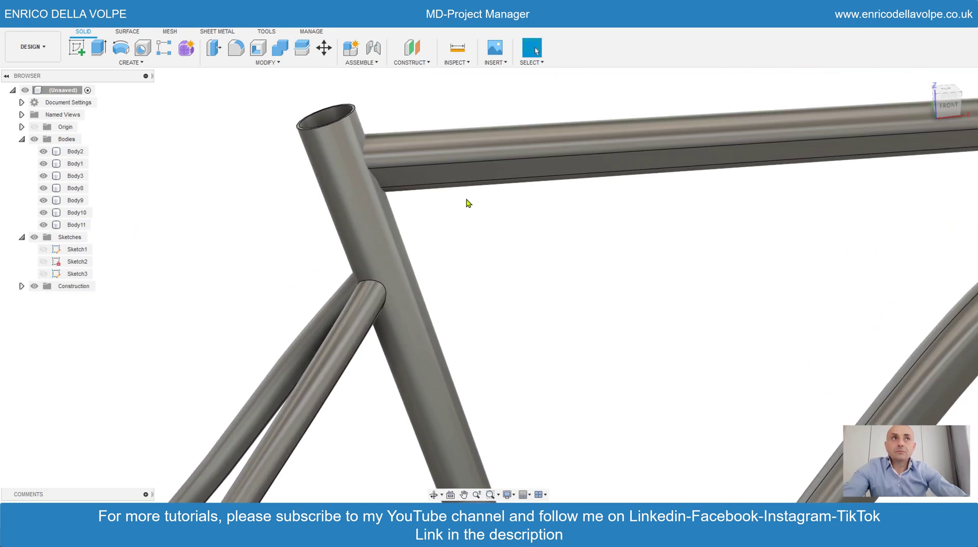
Step: Split the top tube with the seat tube and remove its end piece inside the seat tube
{"action": "left_click", "coordinate": [301, 49]}
{"action": "left_click", "coordinate": [449, 176]}
{"action": "left_click", "coordinate": [404, 246]}
{"action": "left_click", "coordinate": [920, 201]}
{"action": "right_click", "coordinate": [73, 190]}
{"action": "left_click", "coordinate": [103, 324]}
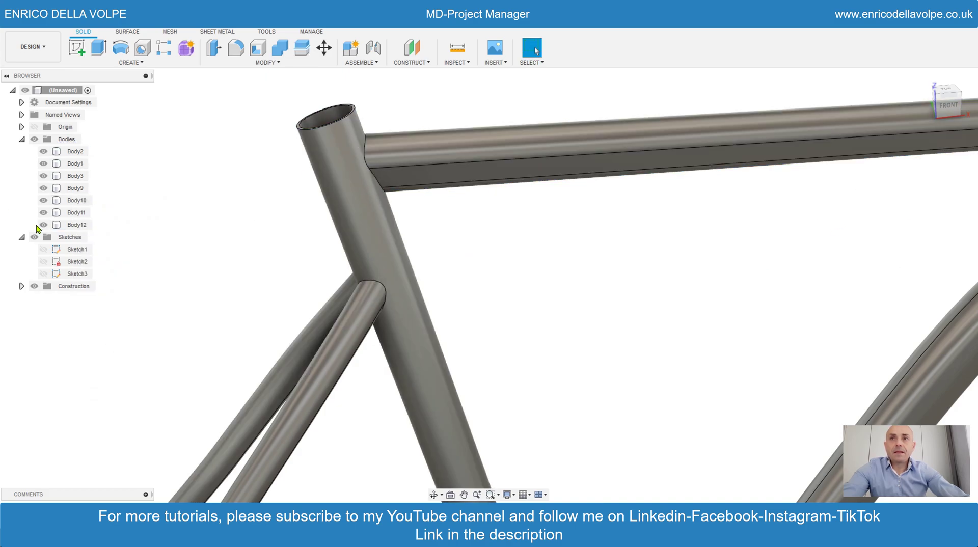
Step: Toggle the visibility of the seat tube to inspect how the trimmed top tube meets it
{"action": "left_click", "coordinate": [43, 213]}
{"action": "left_click", "coordinate": [44, 153]}
{"action": "left_click", "coordinate": [44, 152]}
{"action": "left_click", "coordinate": [44, 153]}
{"action": "left_click", "coordinate": [44, 152]}
{"action": "left_click", "coordinate": [44, 153]}
{"action": "scroll", "coordinate": [442, 192], "scroll_direction": "down", "scroll_amount": 5}
{"action": "scroll", "coordinate": [606, 376], "scroll_direction": "up", "scroll_amount": 1}
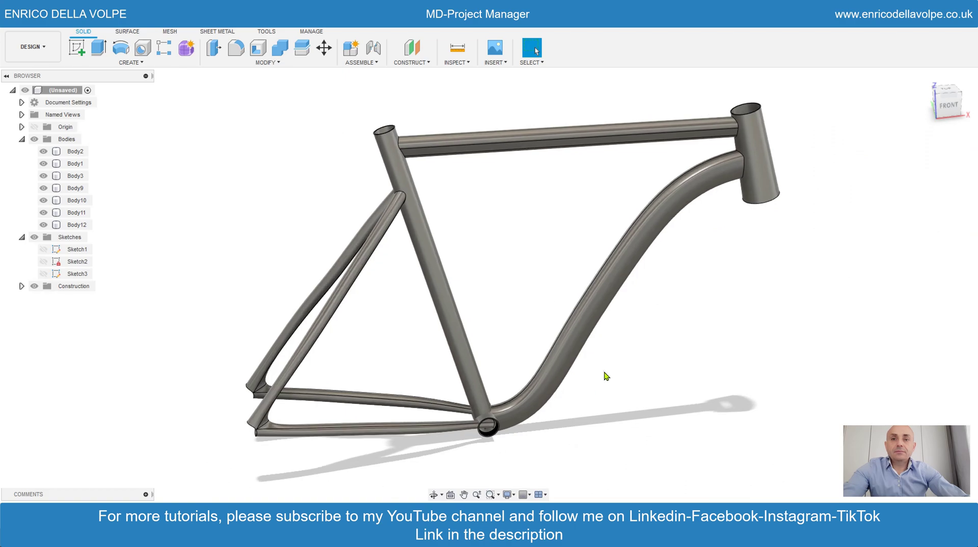
Step: Examine from close up how the chainstays, seat tube and down tube enter the bottom bracket shell
{"action": "left_click", "coordinate": [434, 494]}
{"action": "left_click_drag", "start_coordinate": [469, 332], "coordinate": [473, 357]}
{"action": "scroll", "coordinate": [477, 346], "scroll_direction": "up", "scroll_amount": 6}
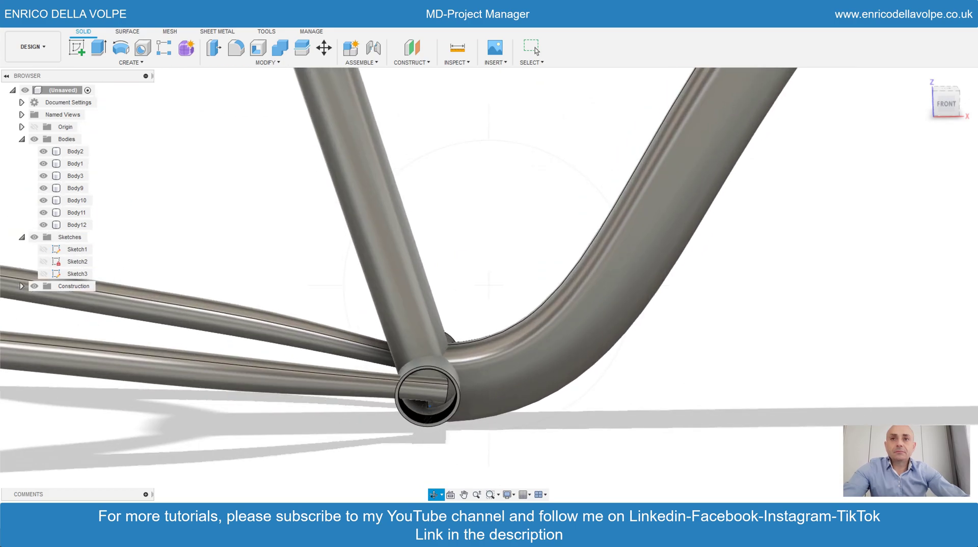
{"action": "left_click_drag", "start_coordinate": [481, 320], "coordinate": [515, 373]}
{"action": "scroll", "coordinate": [517, 379], "scroll_direction": "up", "scroll_amount": 2}
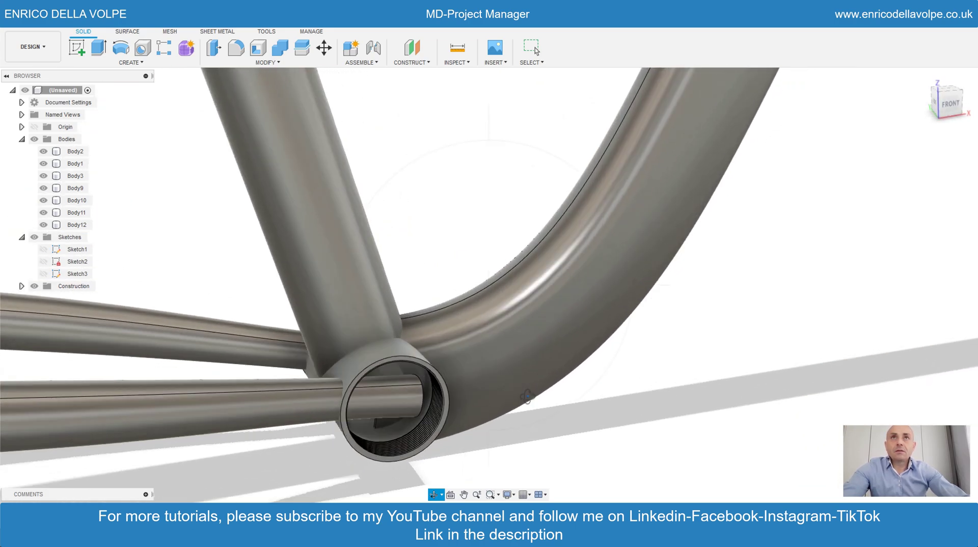
{"action": "scroll", "coordinate": [507, 398], "scroll_direction": "down", "scroll_amount": 7}
{"action": "left_click", "coordinate": [535, 48]}
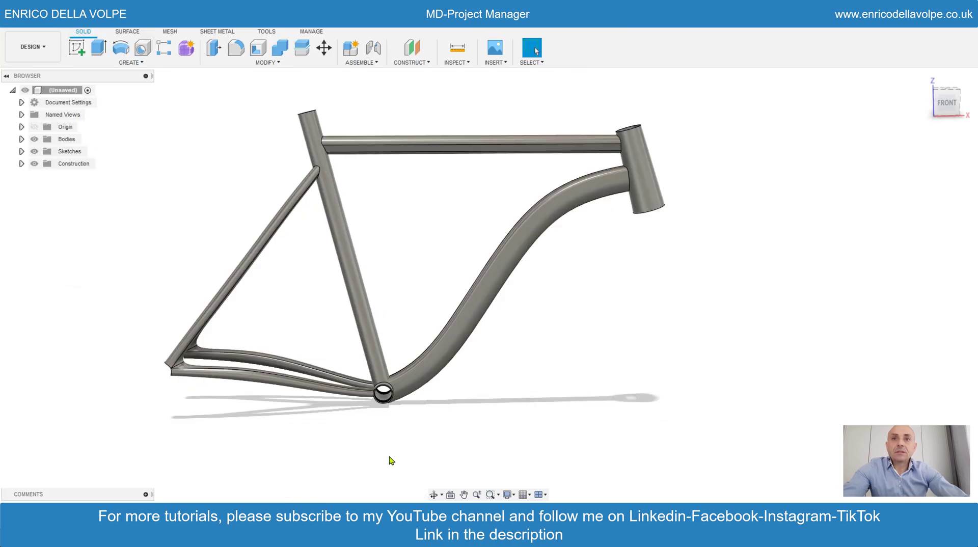
Step: Review the whole frame and its trimmed bottom bracket junction from several angles
{"action": "scroll", "coordinate": [382, 408], "scroll_direction": "up", "scroll_amount": 3}
{"action": "scroll", "coordinate": [682, 421], "scroll_direction": "down", "scroll_amount": 2}
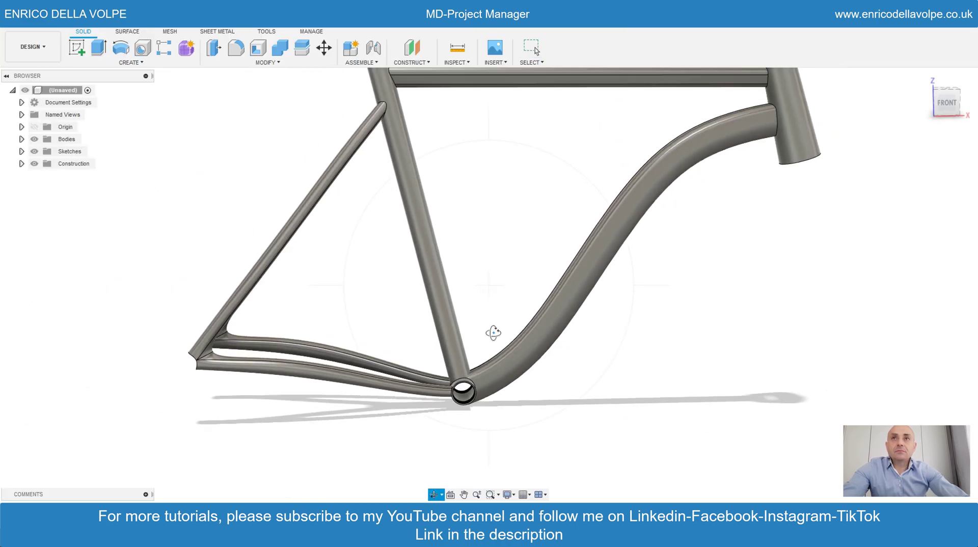
{"action": "middle_click_drag", "start_coordinate": [493, 333], "coordinate": [403, 398], "text": "shift"}
{"action": "scroll", "coordinate": [552, 253], "scroll_direction": "up", "scroll_amount": 3}
{"action": "key", "text": "Escape"}
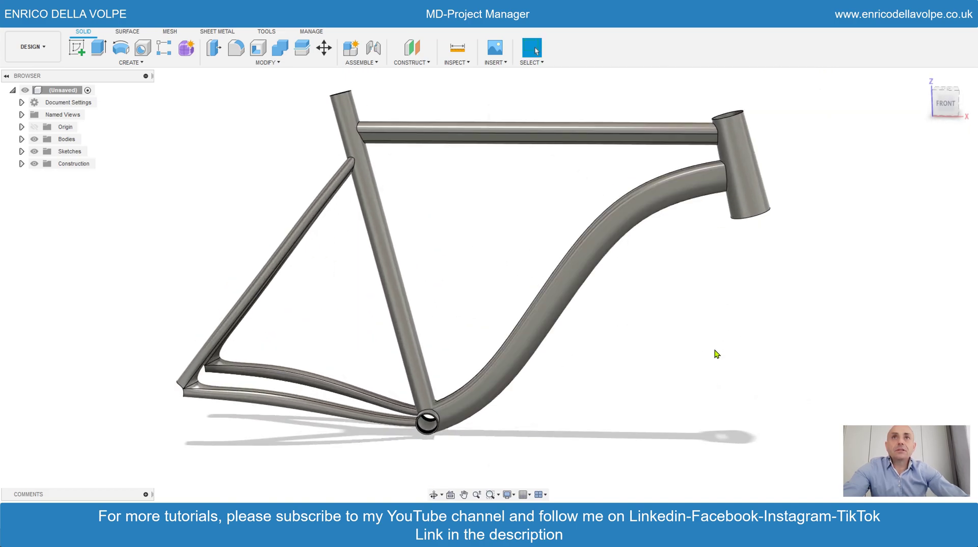